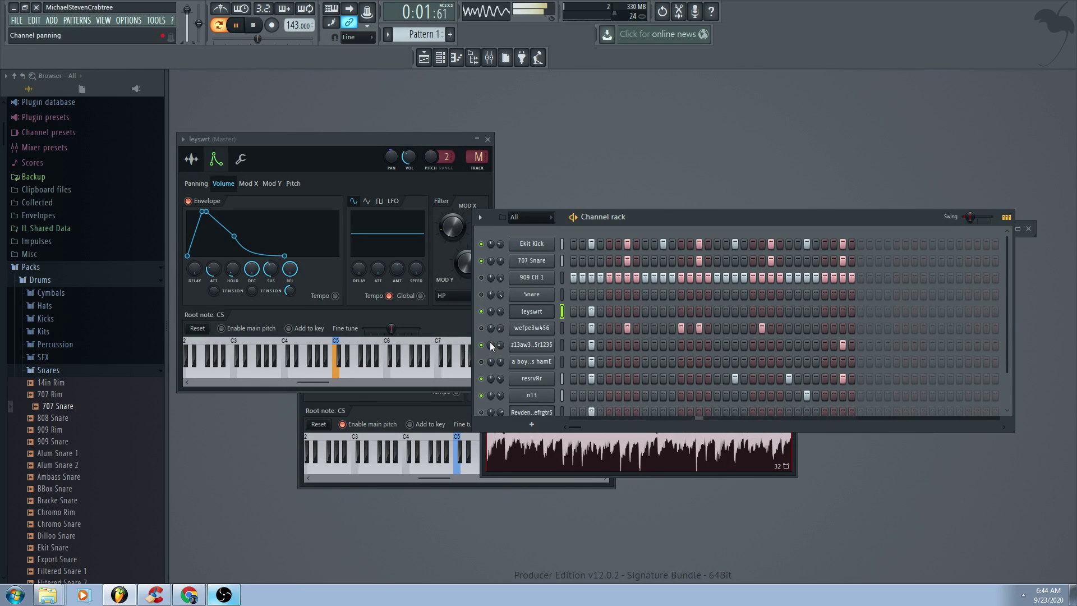
- Open the z13aw34r5r1235 channel's settings and examine its volume envelope
{"action": "left_click", "coordinate": [533, 345]}
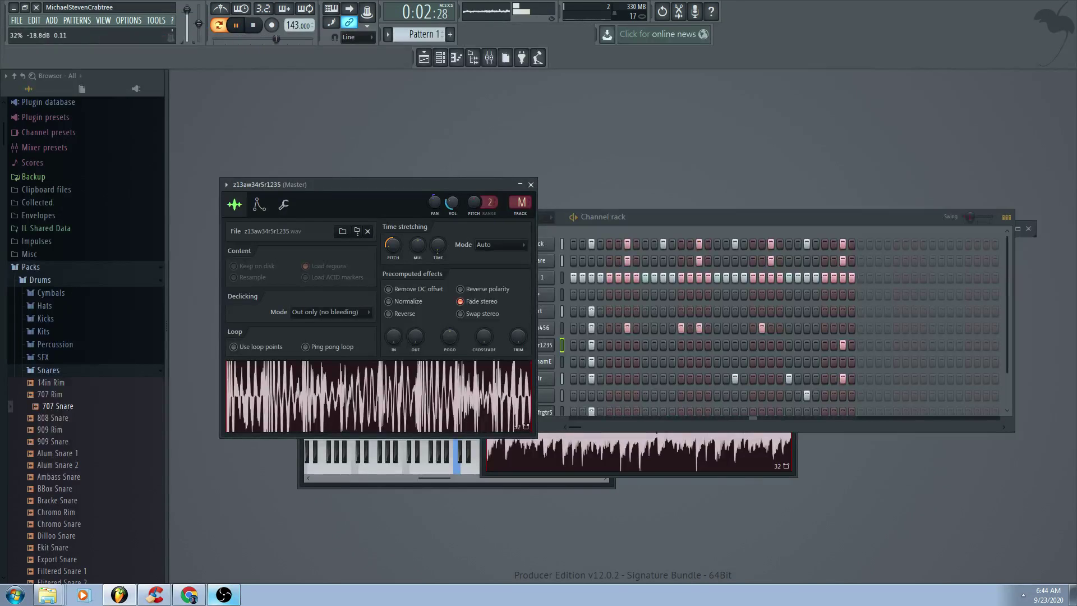
{"action": "left_click", "coordinate": [259, 204]}
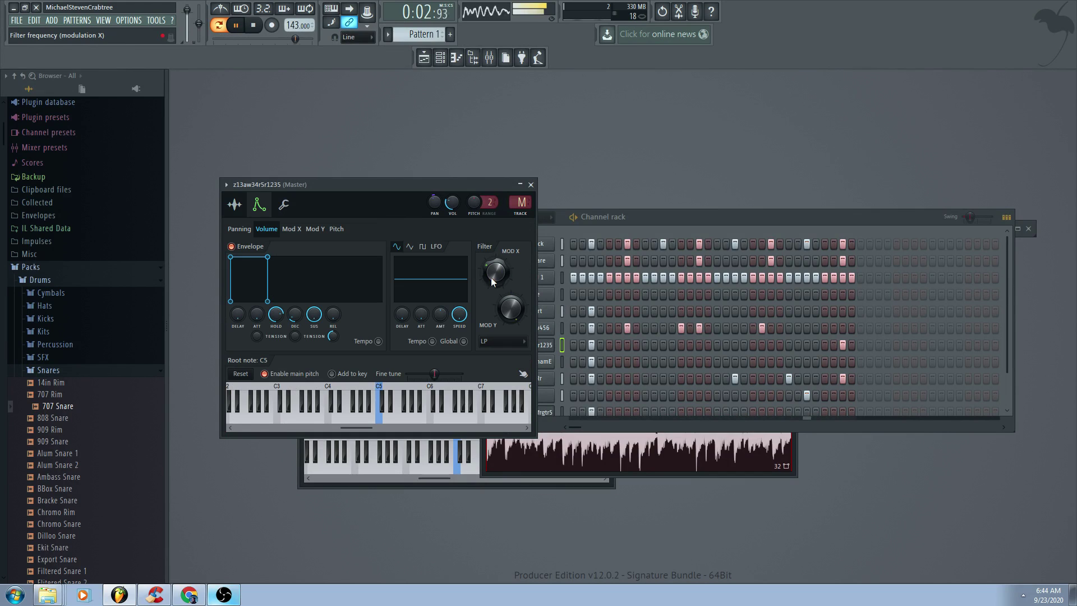
{"action": "left_click", "coordinate": [644, 228]}
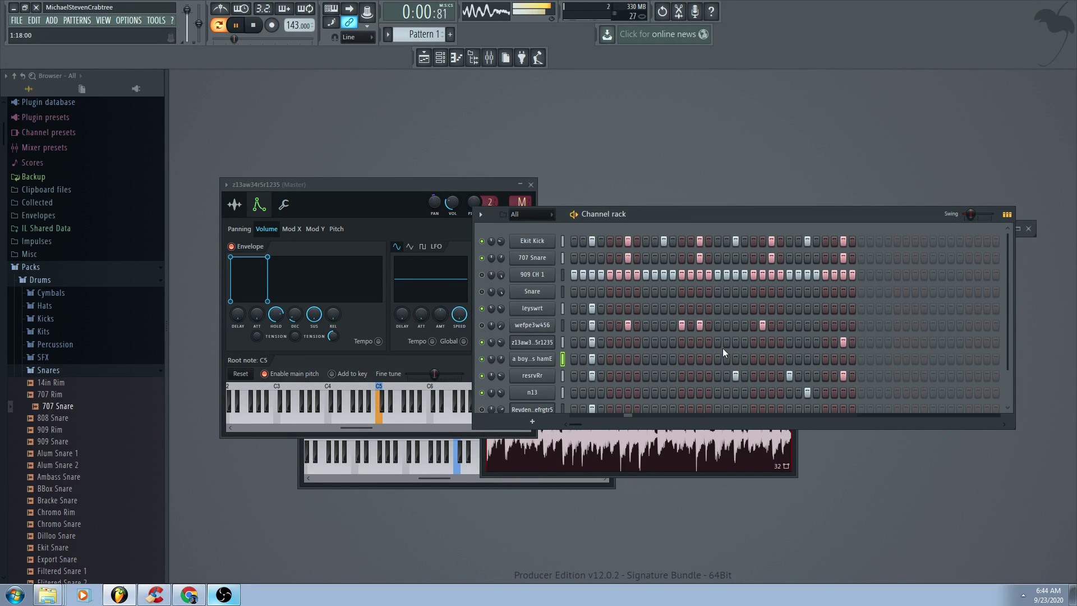
- Shorten the release time of the volume envelope on the a boy and his hamE channel
{"action": "left_click", "coordinate": [530, 358]}
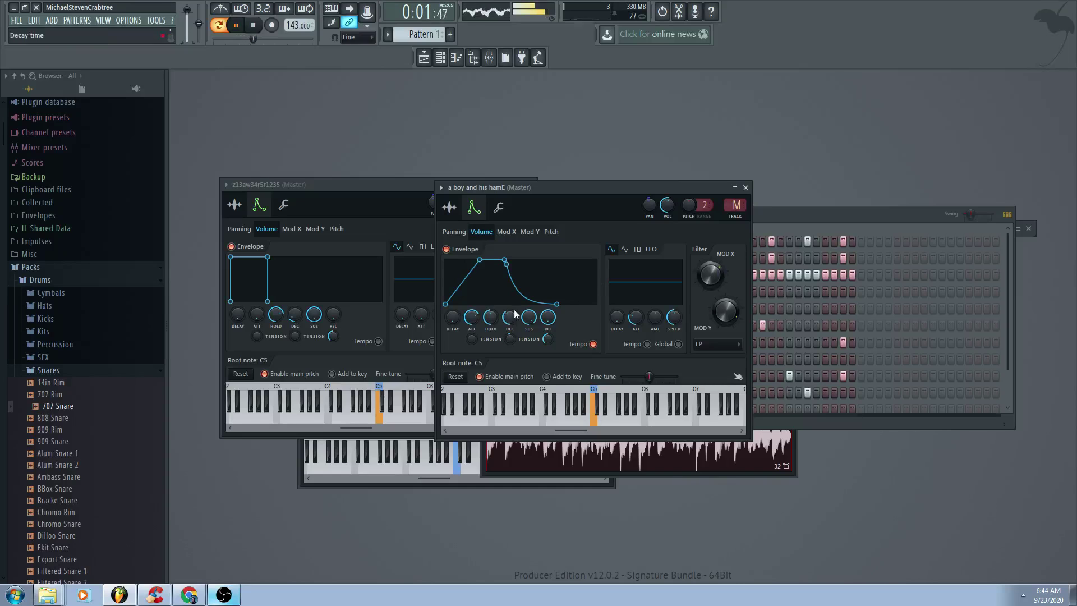
{"action": "left_click_drag", "start_coordinate": [548, 316], "coordinate": [540, 320]}
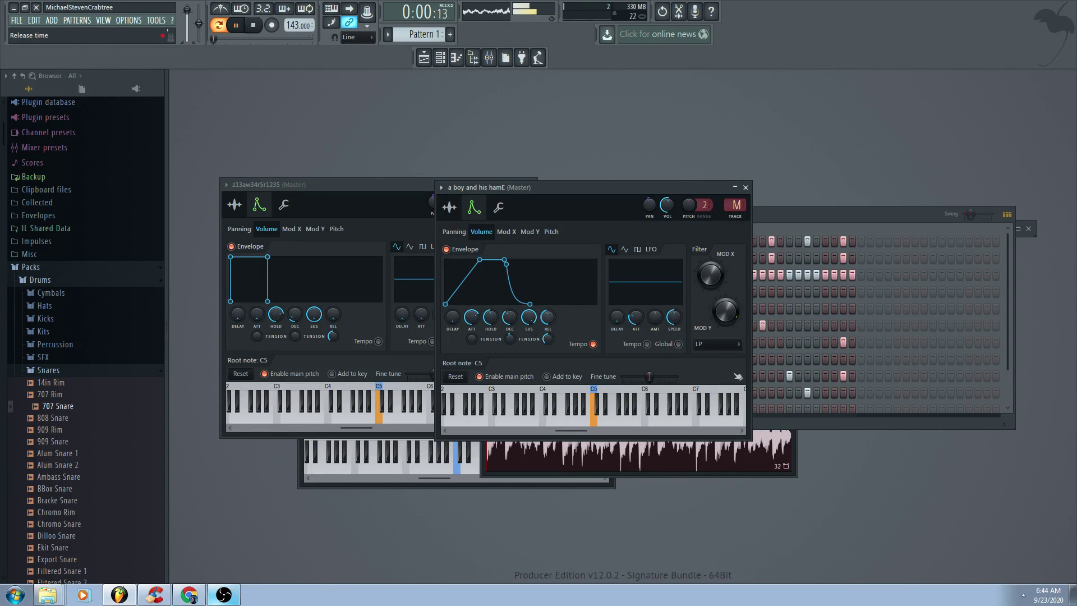
{"action": "left_click", "coordinate": [819, 216]}
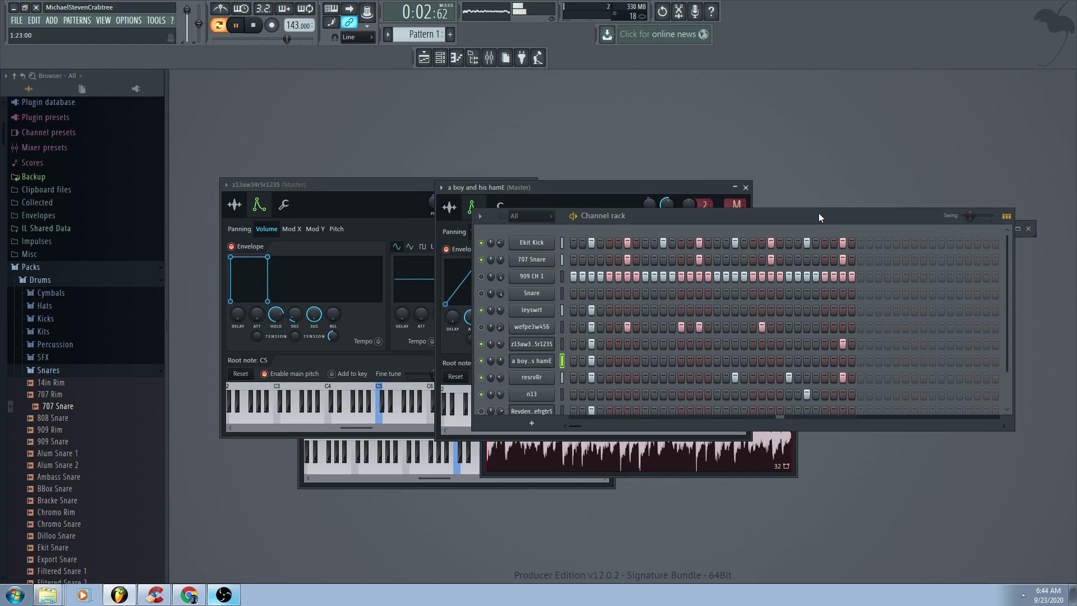
- Switch the playing loops by unmuting the leyswrt, wefpe3w456 and Revden channels and muting z13aw34r5r1235, a boy and his hamE and resrvRr
{"action": "left_click", "coordinate": [480, 327]}
{"action": "left_click", "coordinate": [480, 411]}
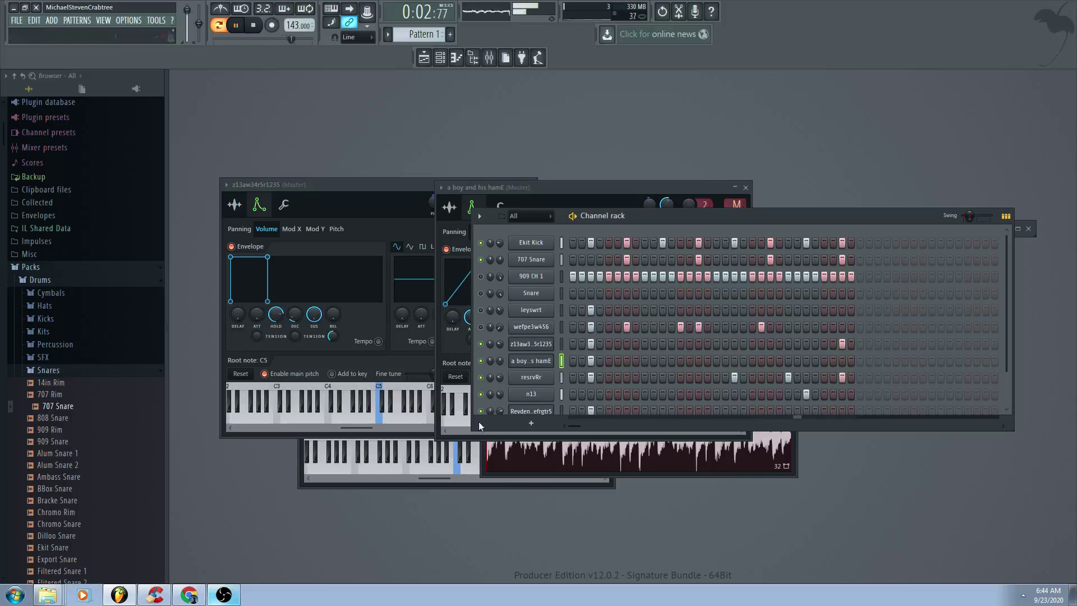
{"action": "left_click", "coordinate": [481, 361]}
{"action": "left_click", "coordinate": [517, 329]}
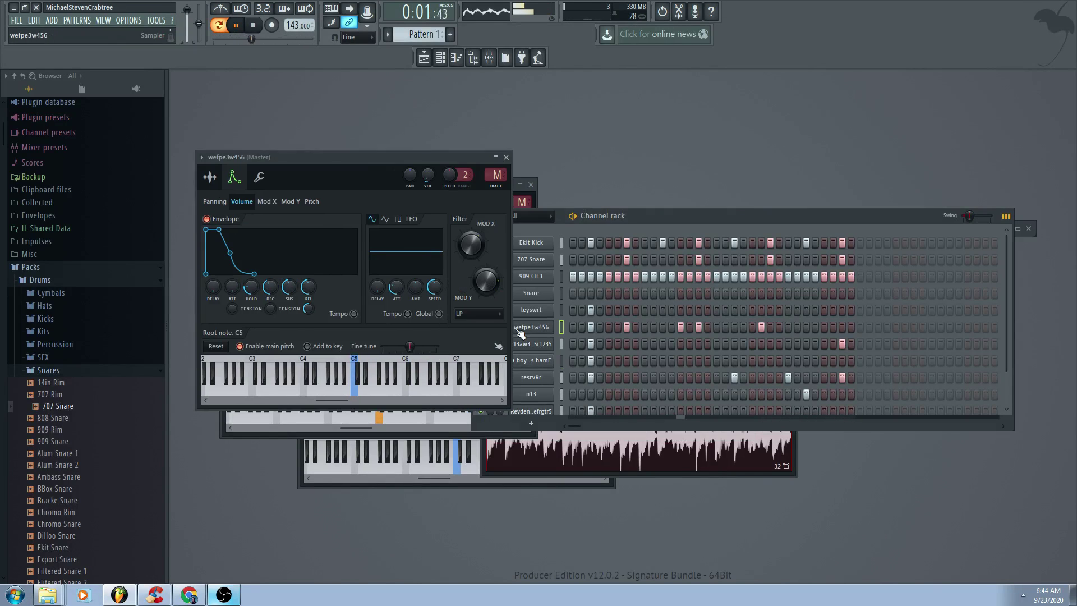
{"action": "left_click", "coordinate": [517, 328]}
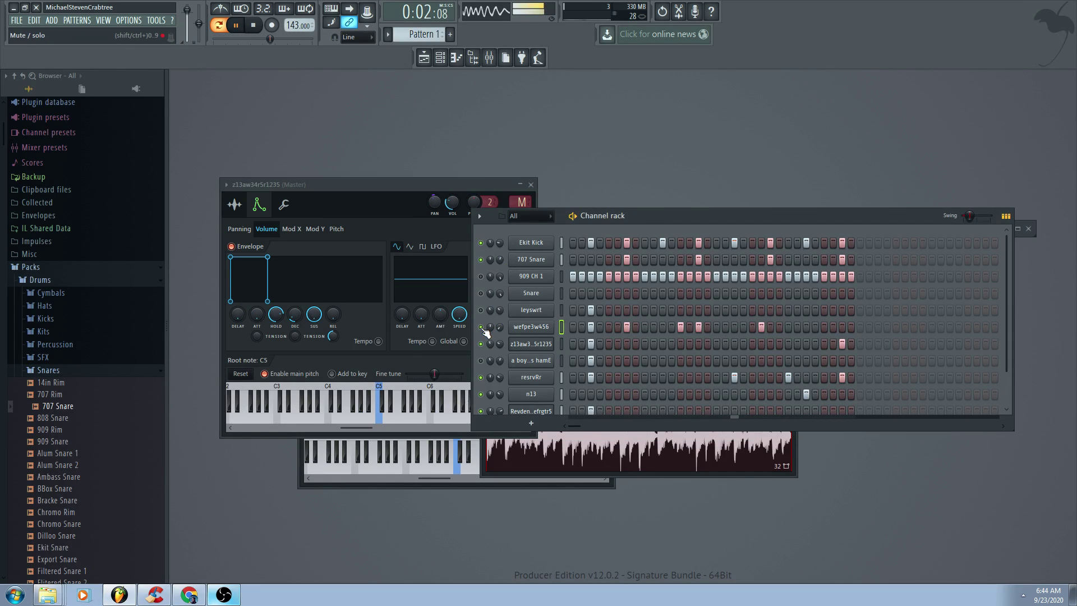
{"action": "left_click", "coordinate": [481, 344]}
{"action": "left_click", "coordinate": [481, 310]}
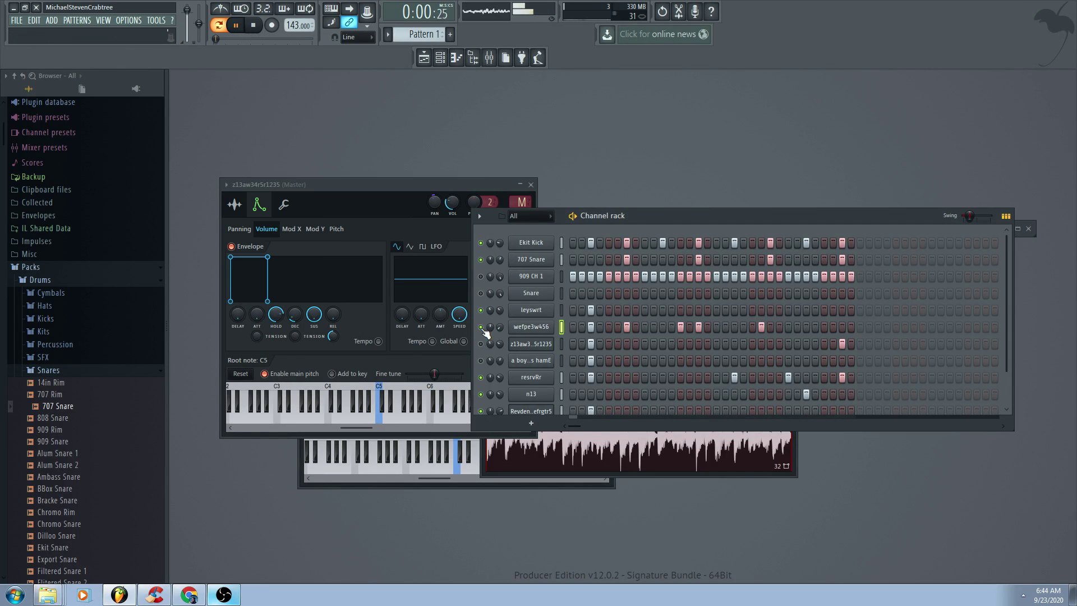
{"action": "left_click", "coordinate": [481, 377]}
- Raise the speed of the panning LFO on the leyswrt channel
{"action": "left_click", "coordinate": [513, 313]}
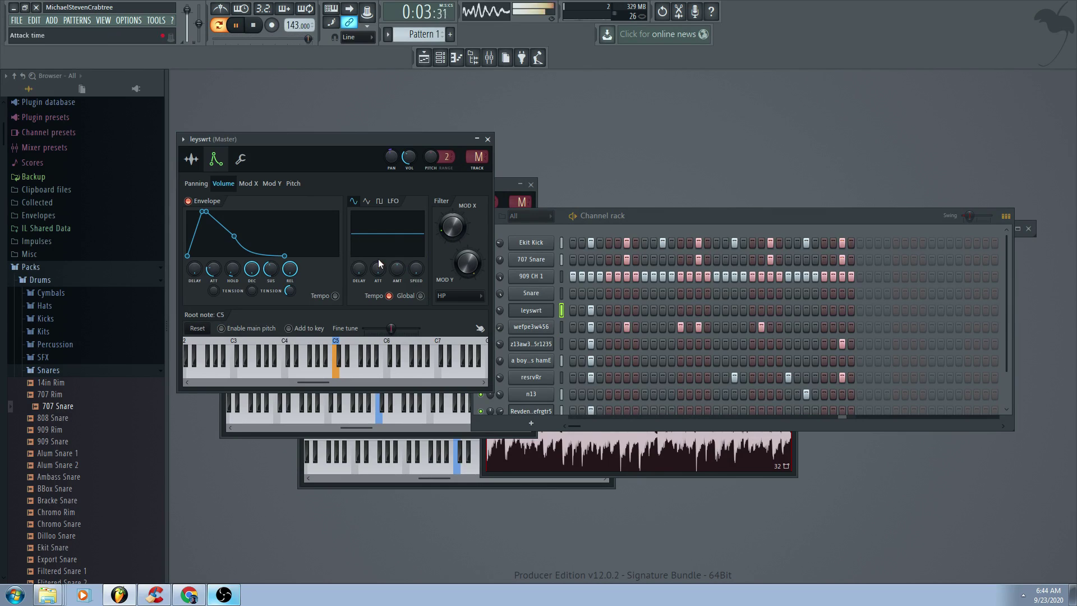
{"action": "left_click", "coordinate": [196, 184]}
{"action": "left_click_drag", "start_coordinate": [416, 269], "coordinate": [415, 224]}
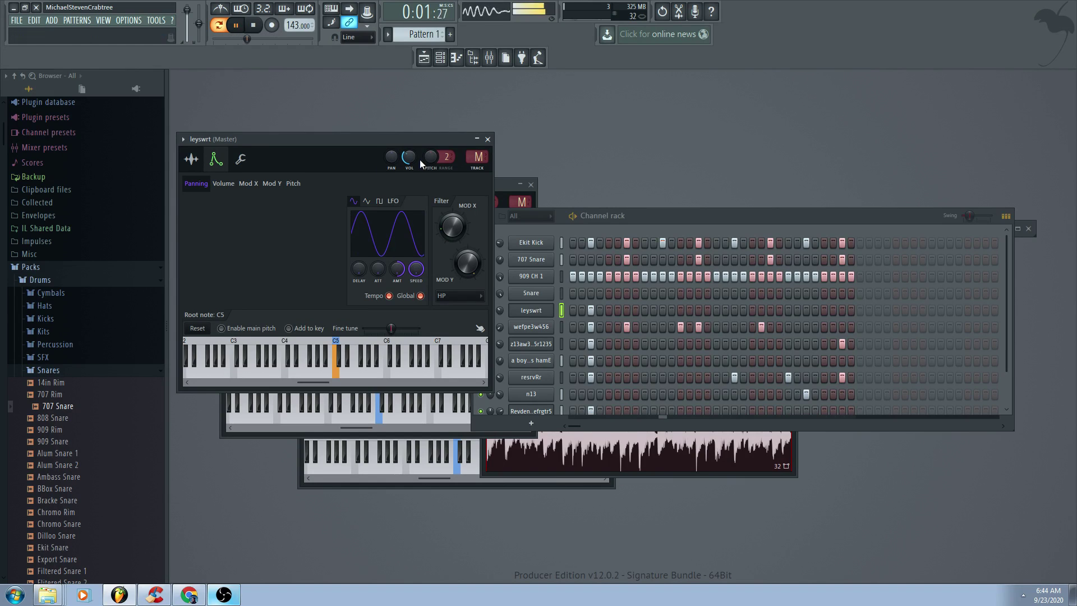
{"action": "left_click_drag", "start_coordinate": [420, 165], "coordinate": [420, 166]}
- Set the leyswrt sample's time-stretching pitch to -650 cents
{"action": "left_click", "coordinate": [192, 161]}
{"action": "left_click_drag", "start_coordinate": [349, 202], "coordinate": [349, 205]}
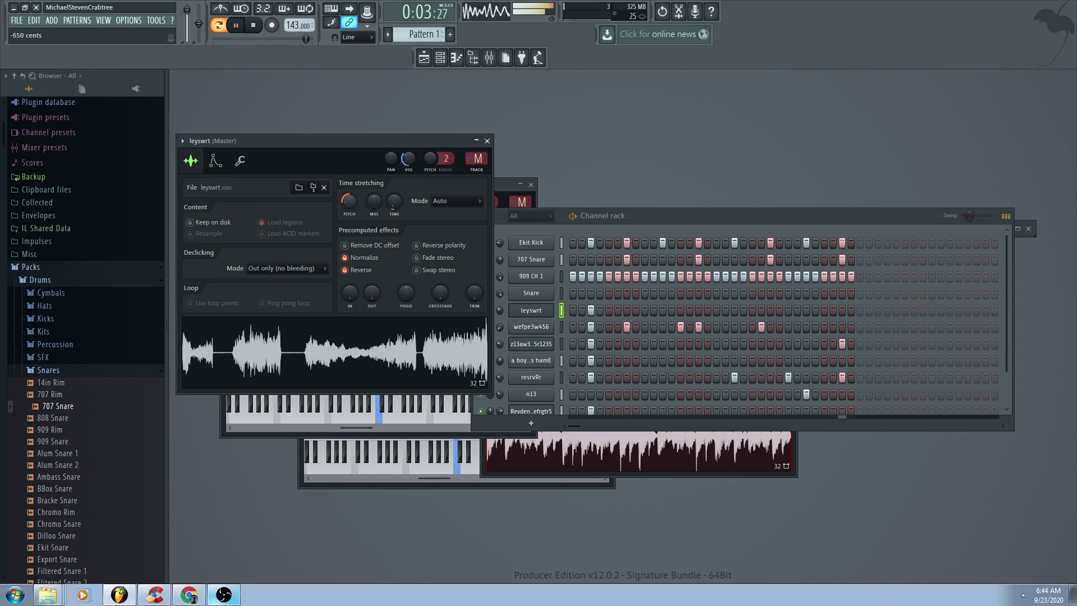
{"action": "left_click", "coordinate": [215, 161]}
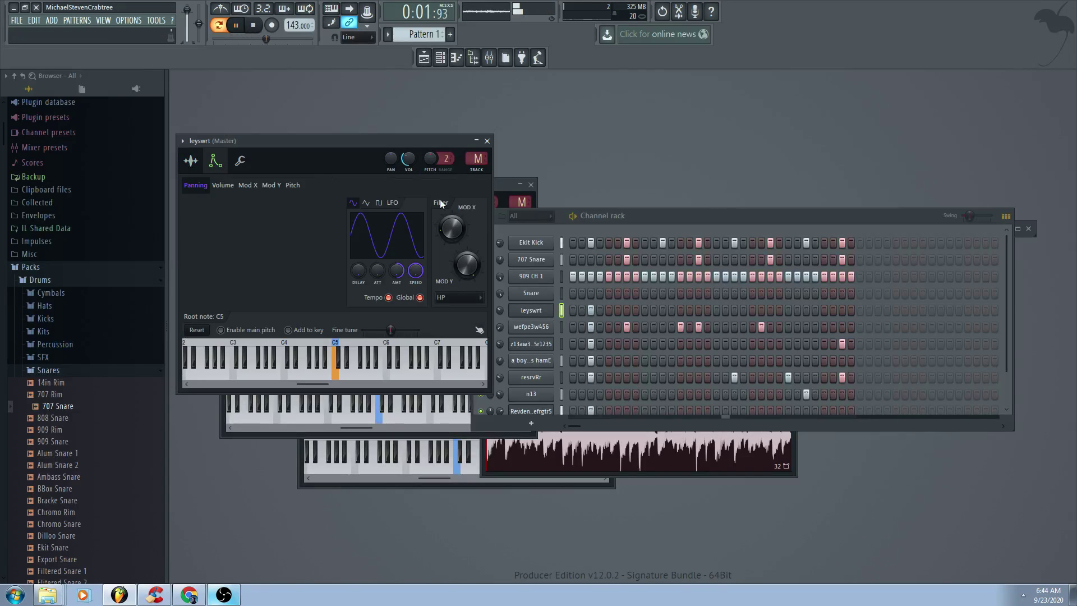
{"action": "left_click", "coordinate": [240, 161]}
{"action": "left_click", "coordinate": [190, 161]}
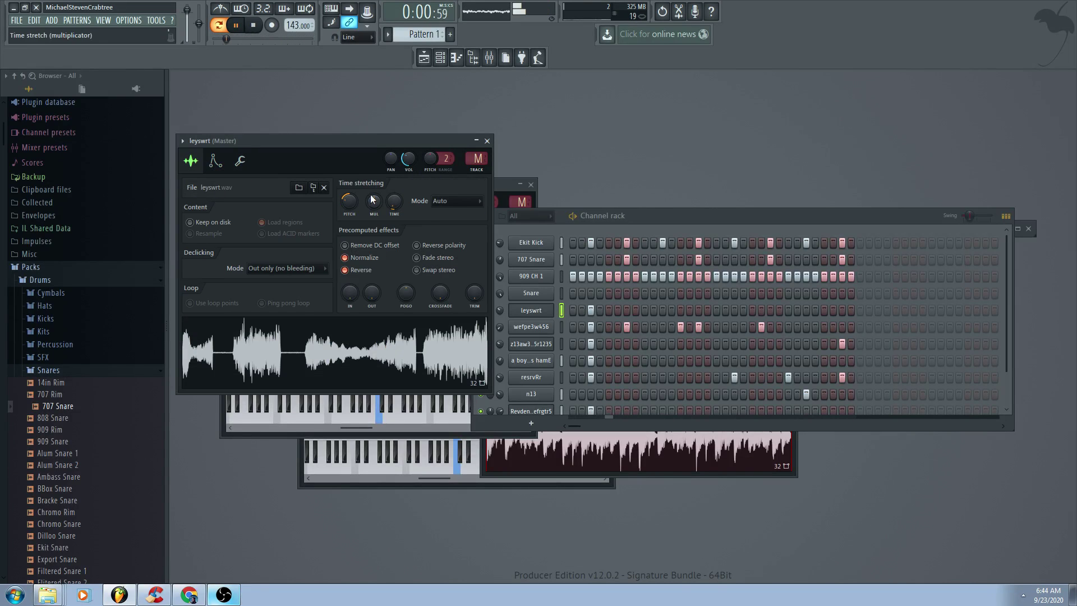
- Unmute the z13aw34r5r1235 and resrvRr channels and mute the a boy and his hamE channel
{"action": "left_click_drag", "start_coordinate": [644, 218], "coordinate": [643, 214]}
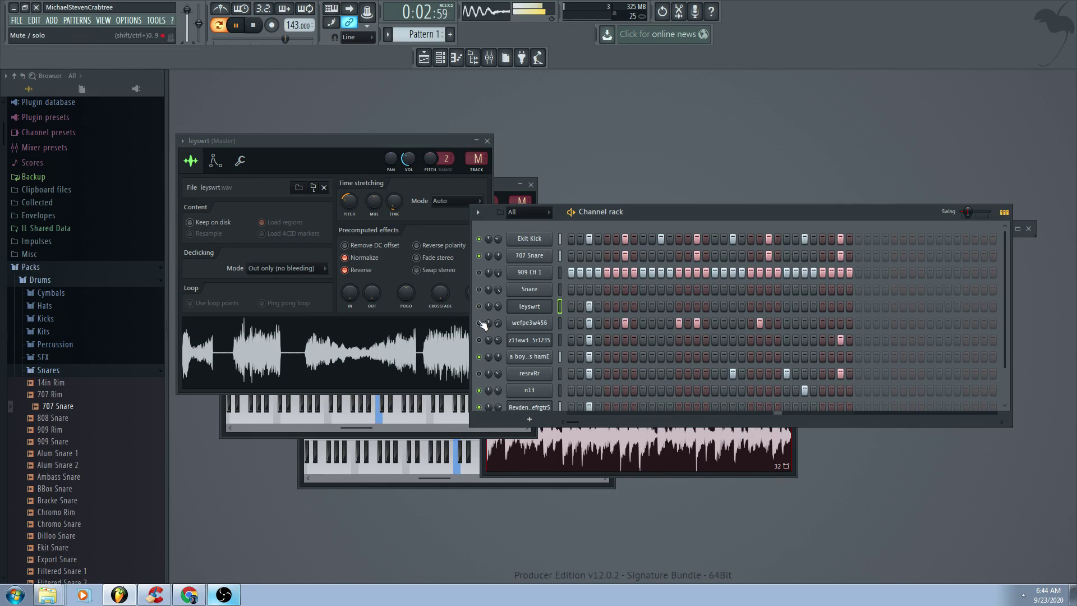
{"action": "left_click", "coordinate": [478, 373]}
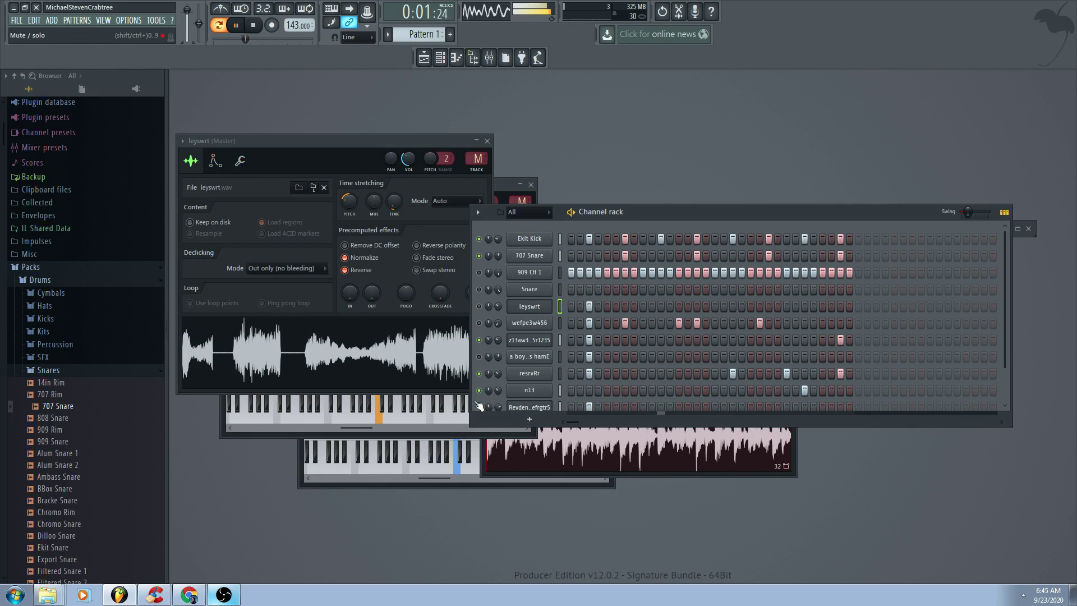
{"action": "left_click", "coordinate": [478, 356]}
- Set the leyswrt channel's time-stretching mode to Resample
{"action": "left_click", "coordinate": [530, 307]}
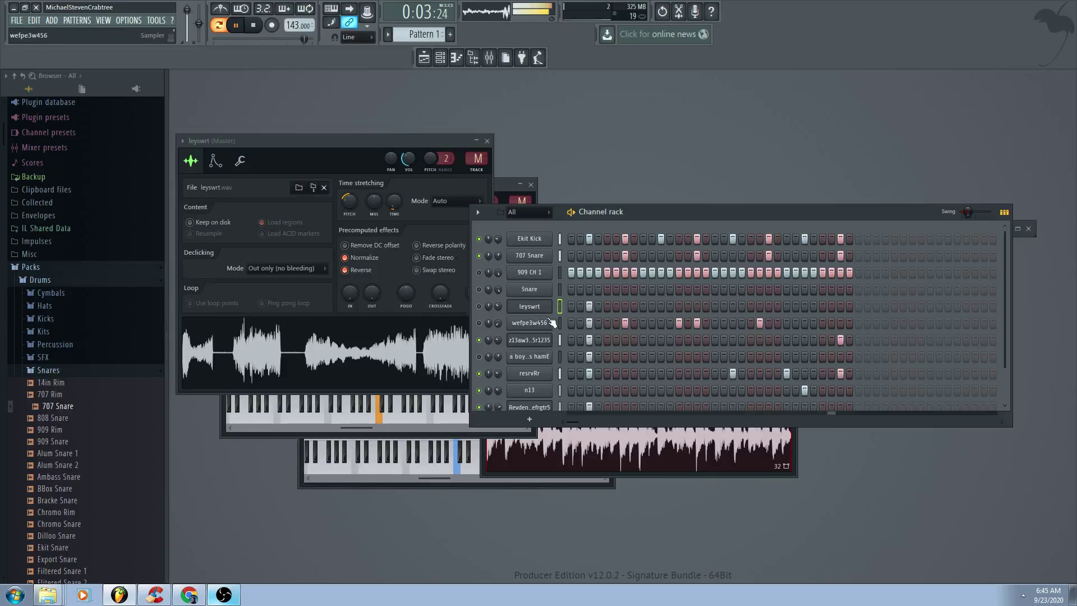
{"action": "left_click", "coordinate": [531, 307]}
{"action": "left_click", "coordinate": [531, 307]}
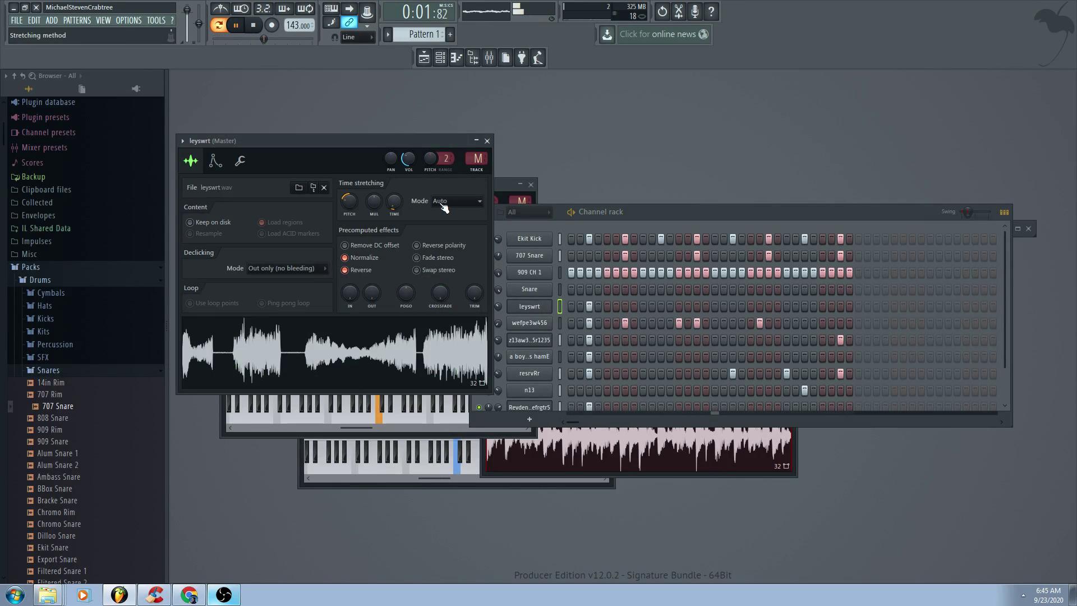
{"action": "left_click", "coordinate": [530, 290]}
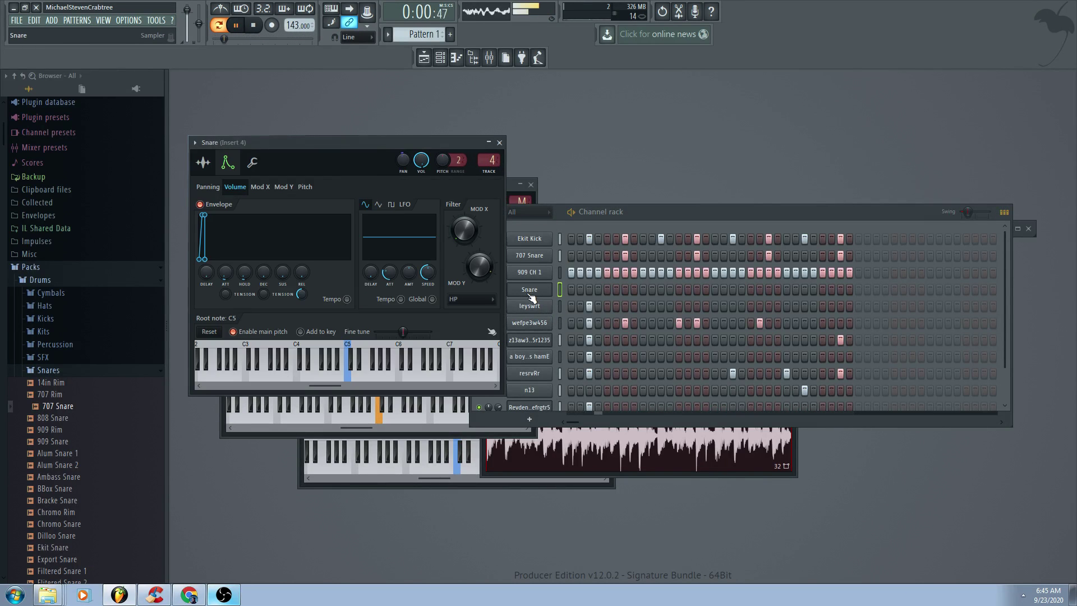
{"action": "left_click", "coordinate": [530, 306]}
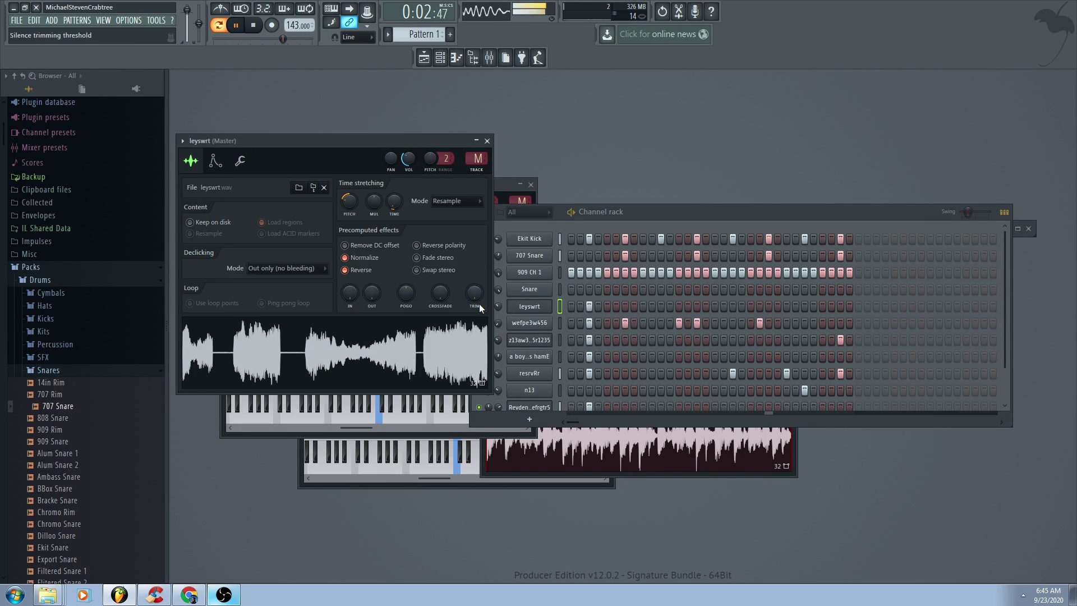
- Move the leyswrt channel's settings window clear of the channel rack and change its time-stretching mode to Slice stretch
{"action": "left_click_drag", "start_coordinate": [422, 140], "coordinate": [268, 165]}
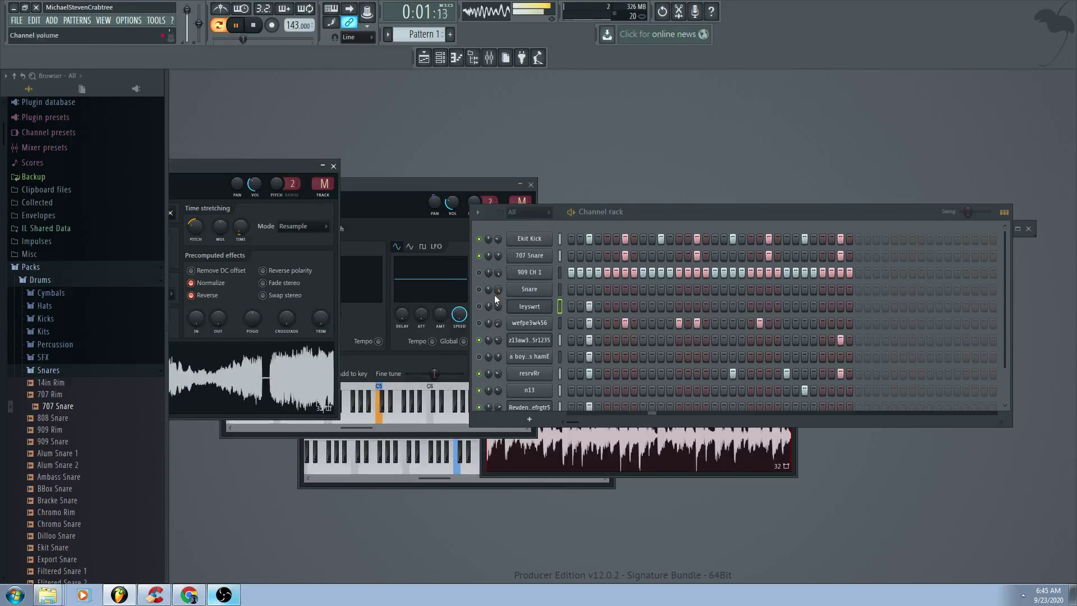
{"action": "left_click", "coordinate": [218, 595]}
{"action": "left_click", "coordinate": [220, 590]}
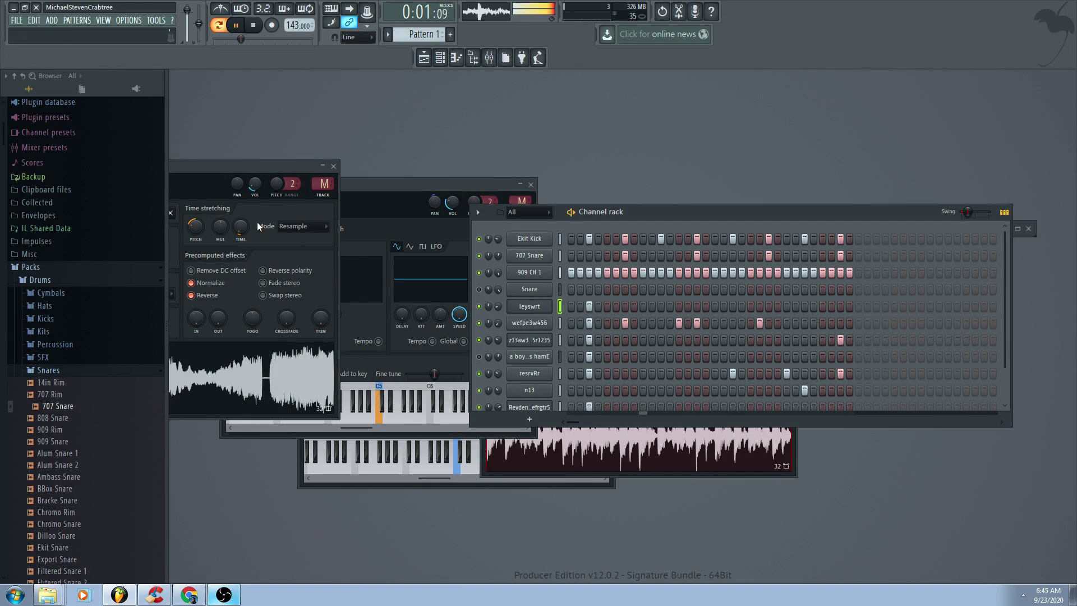
{"action": "left_click", "coordinate": [310, 229]}
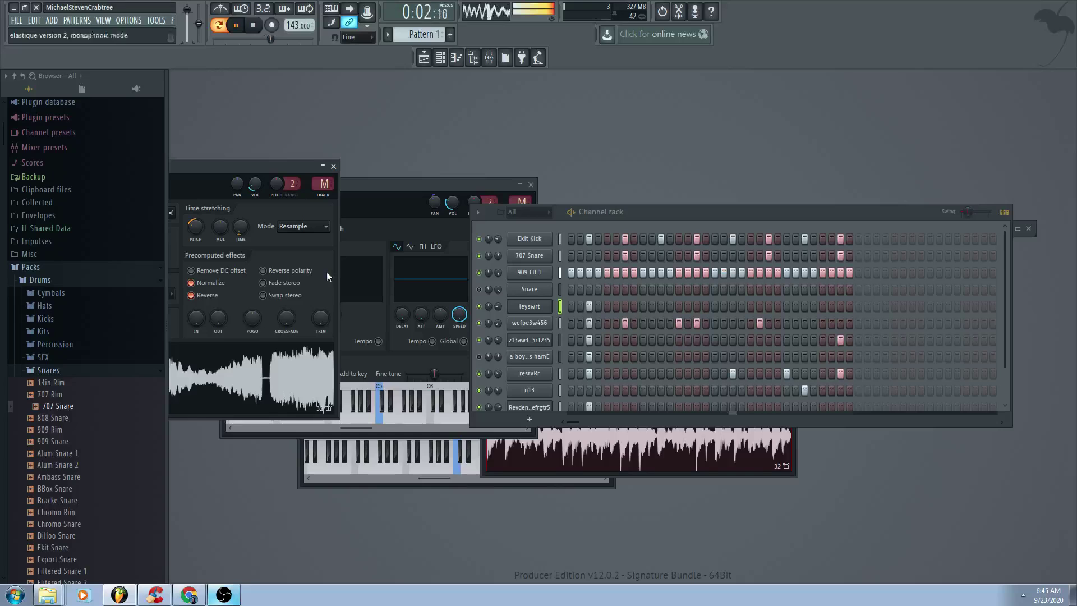
{"action": "left_click", "coordinate": [309, 304]}
- Clear steps 1, 2, 3 and 7 of the wefpe3w456 channel's pattern
{"action": "left_click", "coordinate": [530, 339]}
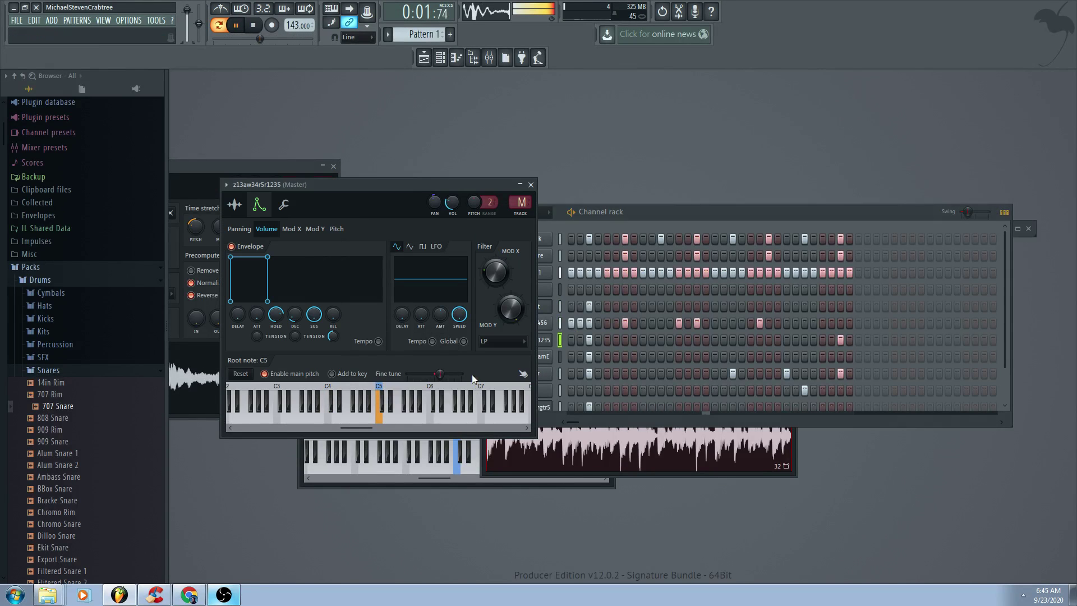
{"action": "right_click", "coordinate": [578, 327]}
{"action": "right_click", "coordinate": [573, 325]}
{"action": "right_click", "coordinate": [589, 324]}
{"action": "right_click", "coordinate": [625, 325]}
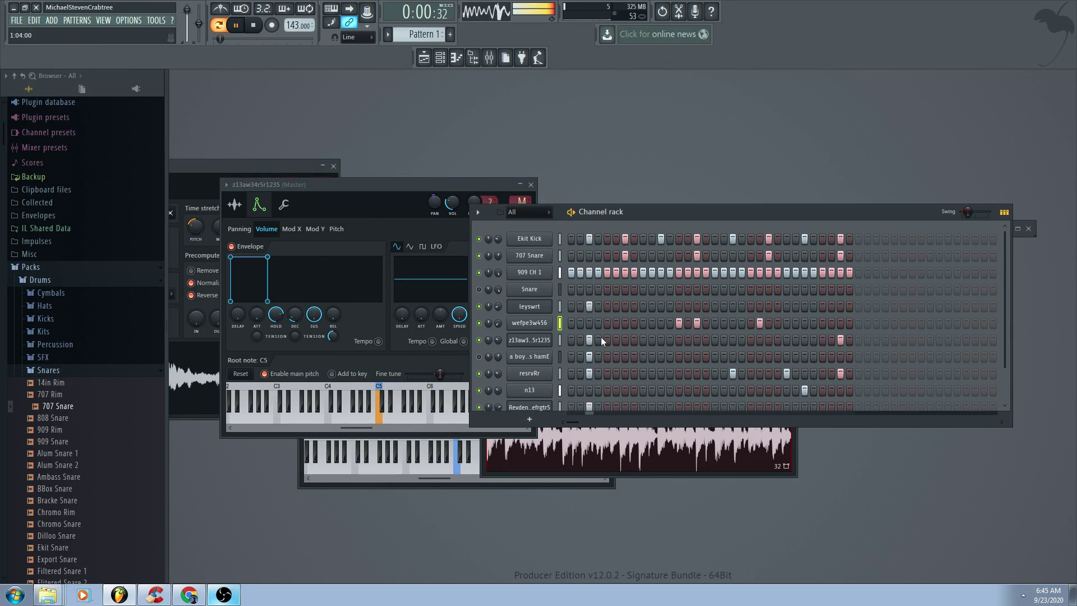
- Mute the 707 Snare channel and load the Ainewewe sample from the 110bpm folder into the leyswrt channel
{"action": "left_click", "coordinate": [530, 306]}
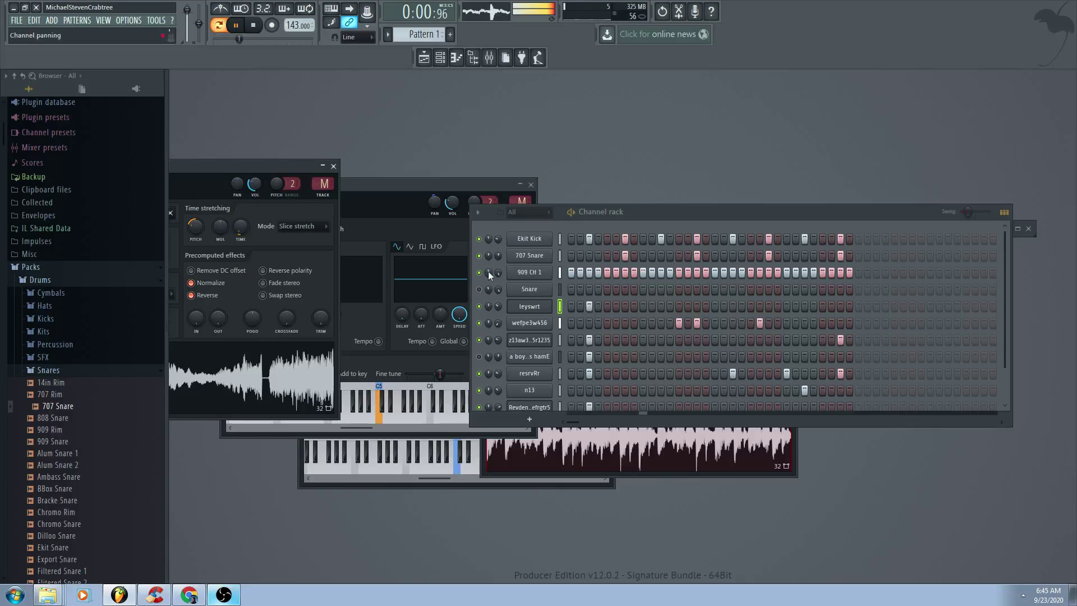
{"action": "left_click", "coordinate": [479, 255]}
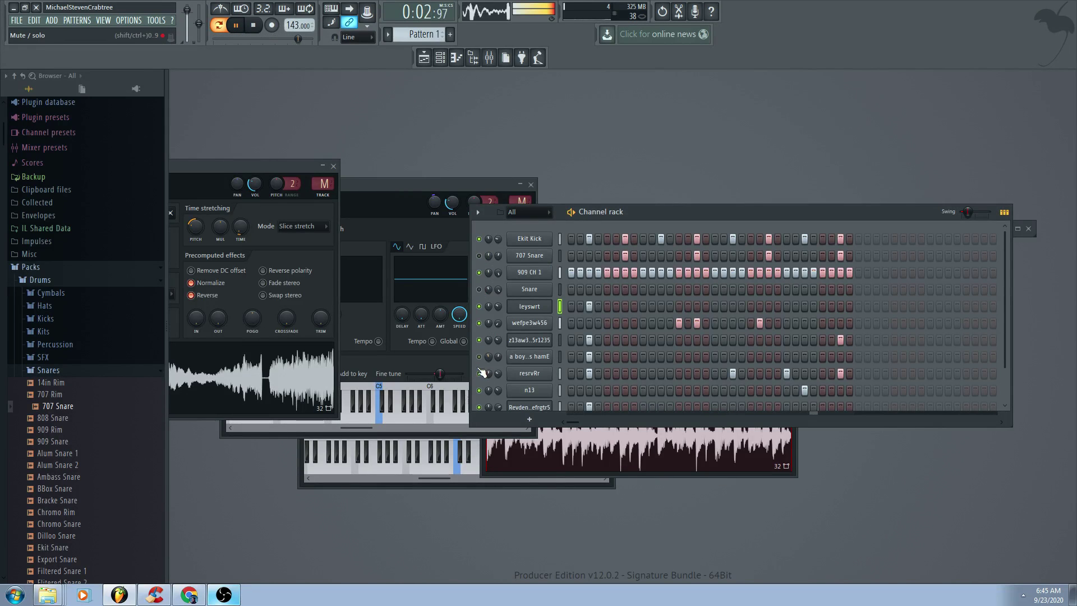
{"action": "right_click", "coordinate": [529, 306]}
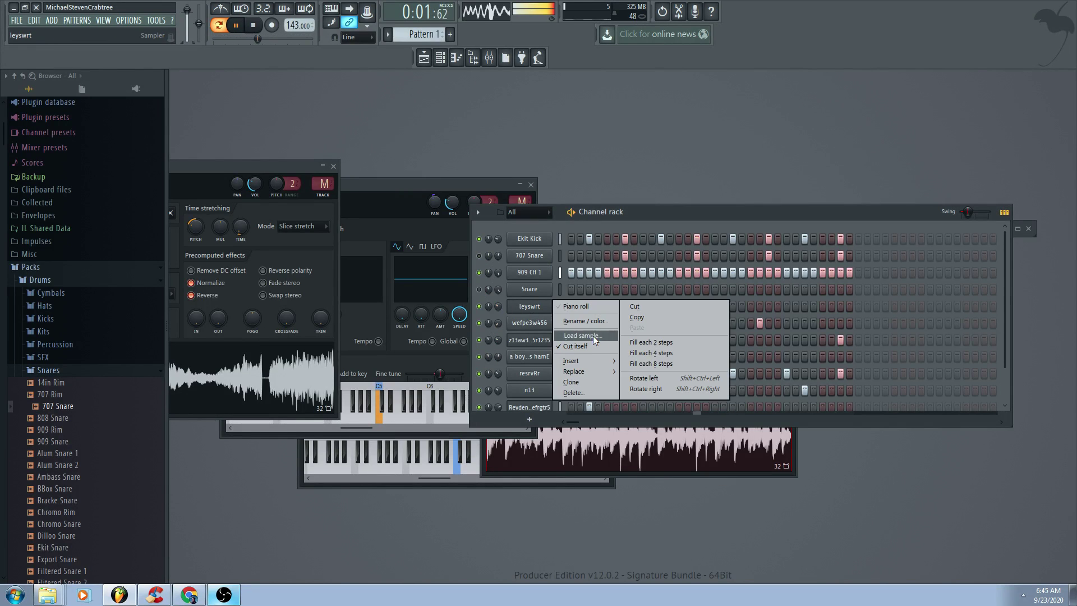
{"action": "left_click", "coordinate": [593, 335]}
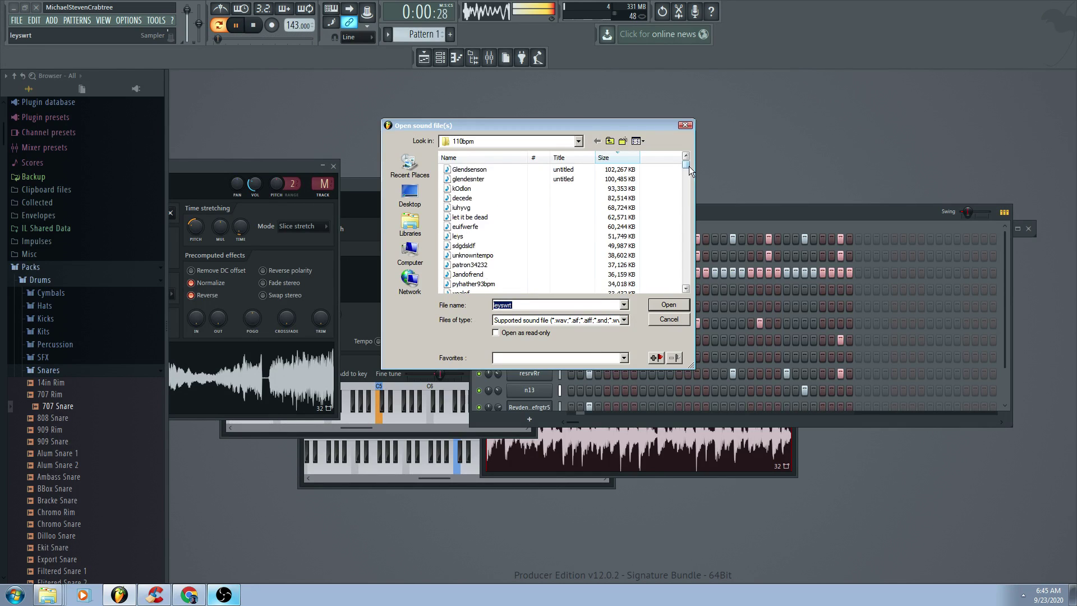
{"action": "left_click_drag", "start_coordinate": [686, 166], "coordinate": [693, 247]}
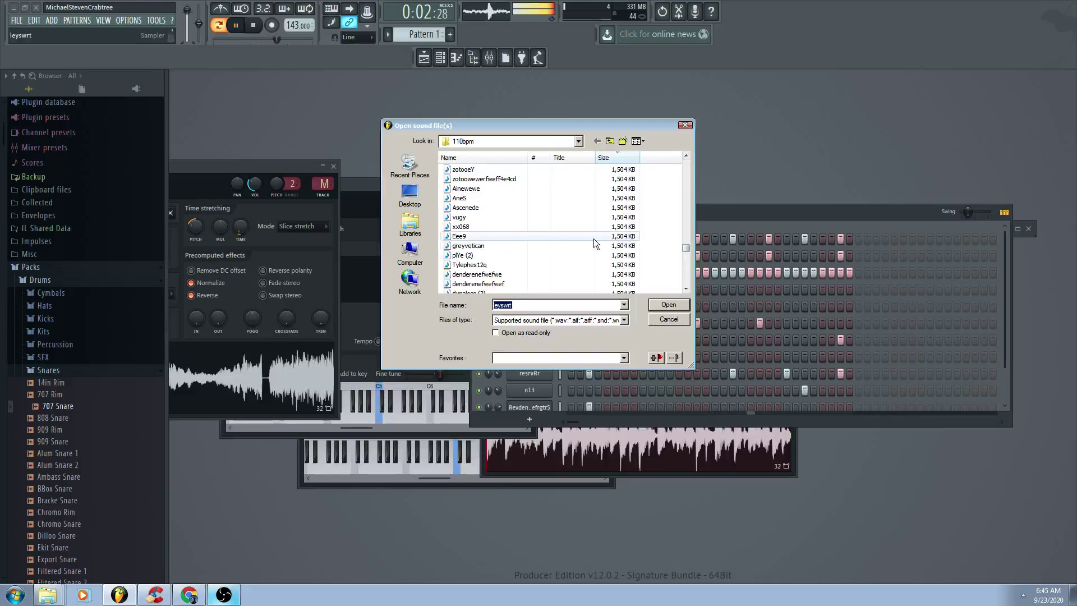
{"action": "left_click", "coordinate": [606, 191]}
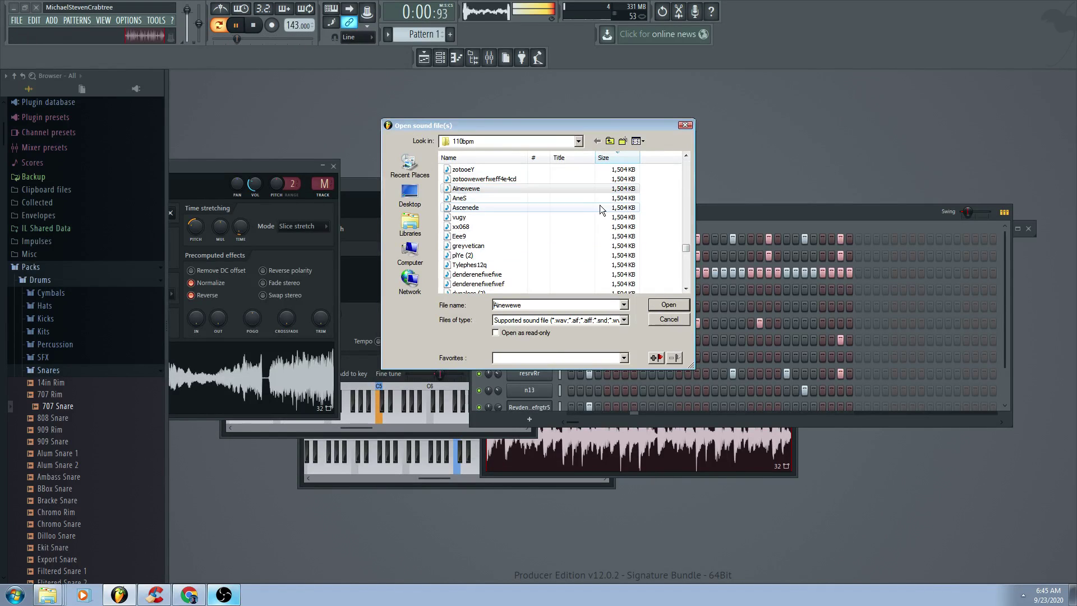
{"action": "left_click", "coordinate": [681, 304]}
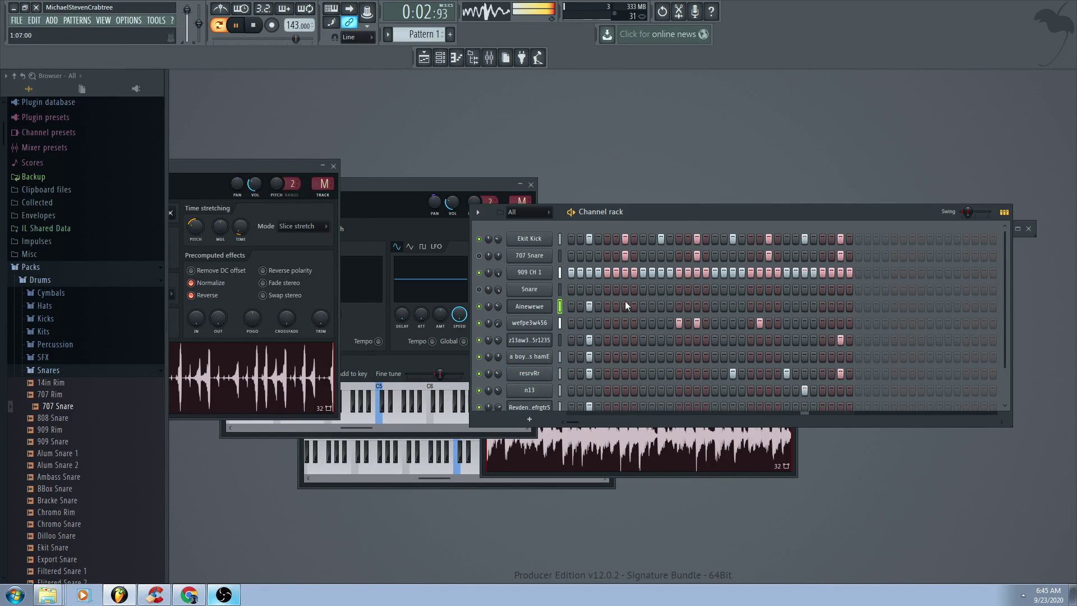
- Turn off the Reverse and Normalize effects for the Ainewewe sample
{"action": "left_click", "coordinate": [542, 309]}
{"action": "left_click", "coordinate": [540, 309]}
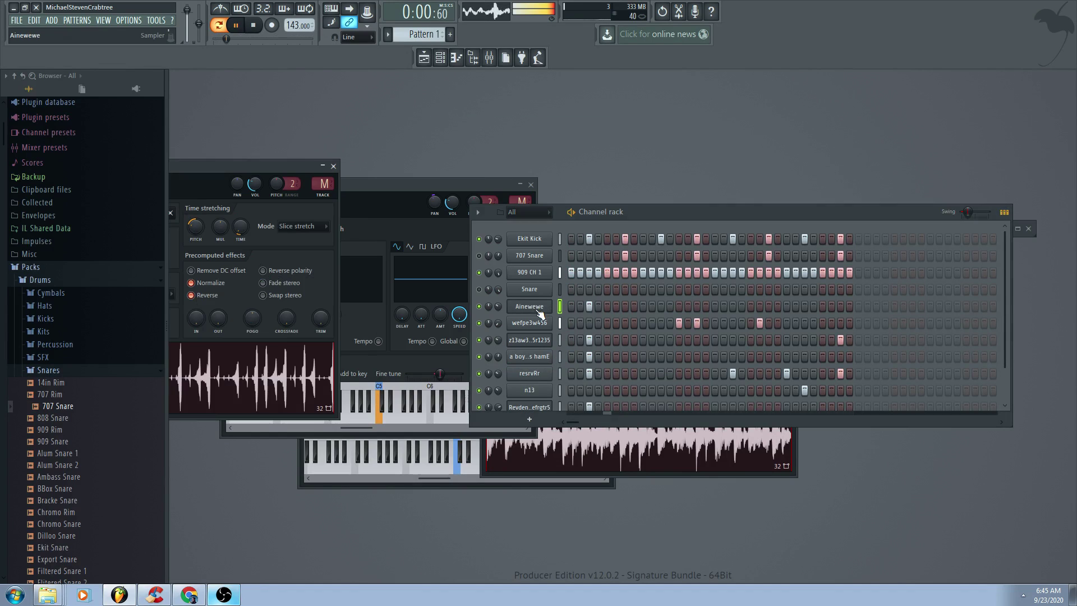
{"action": "left_click", "coordinate": [197, 297]}
{"action": "left_click", "coordinate": [217, 281]}
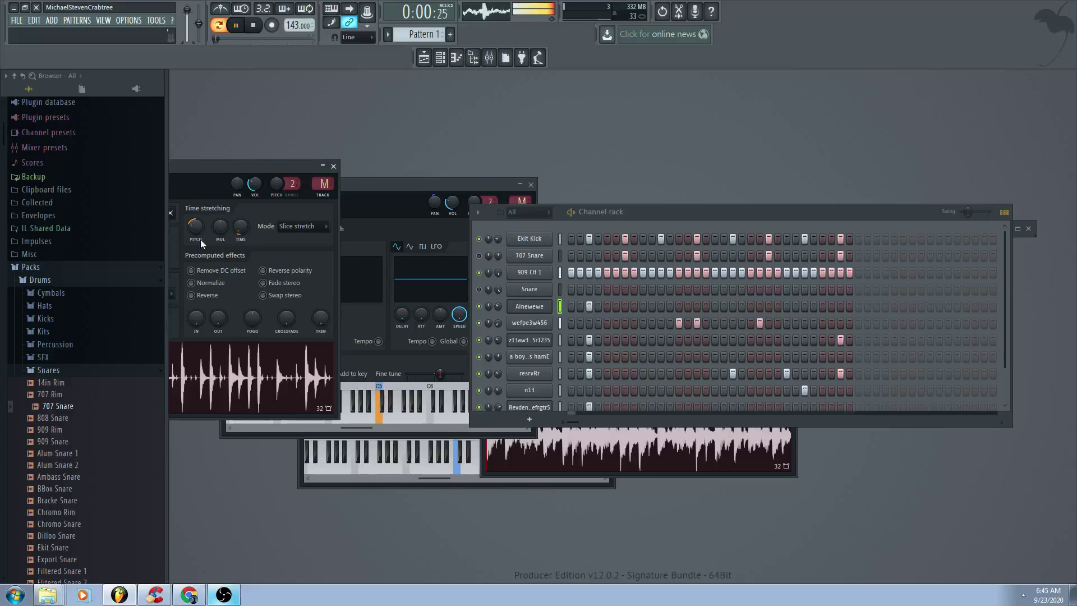
- Move the Ainewewe settings window fully into view and shorten the attack time of its volume envelope
{"action": "left_click_drag", "start_coordinate": [263, 184], "coordinate": [507, 172]}
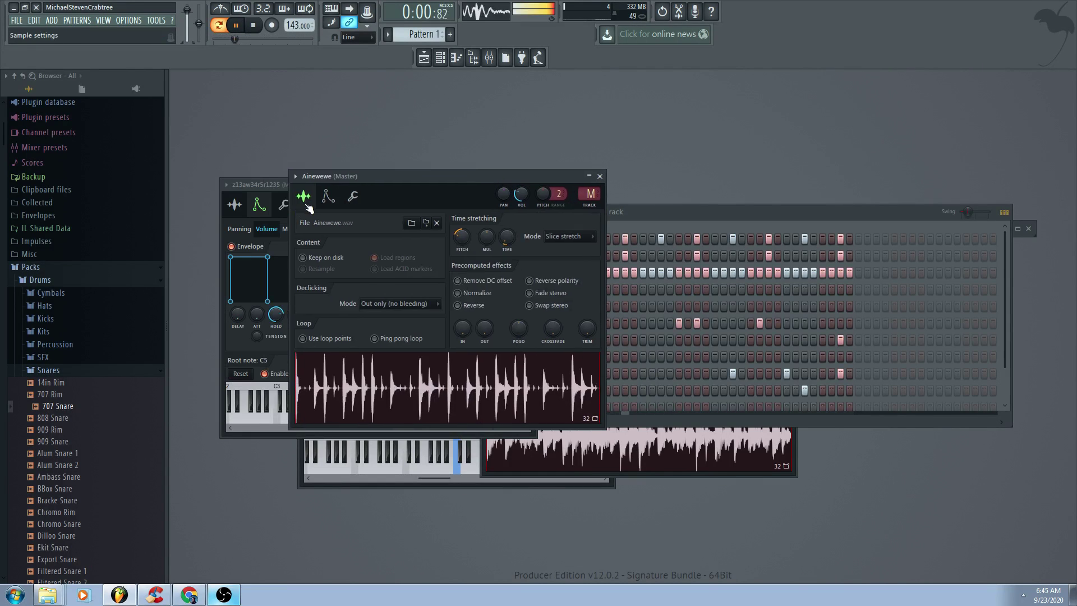
{"action": "left_click", "coordinate": [361, 195]}
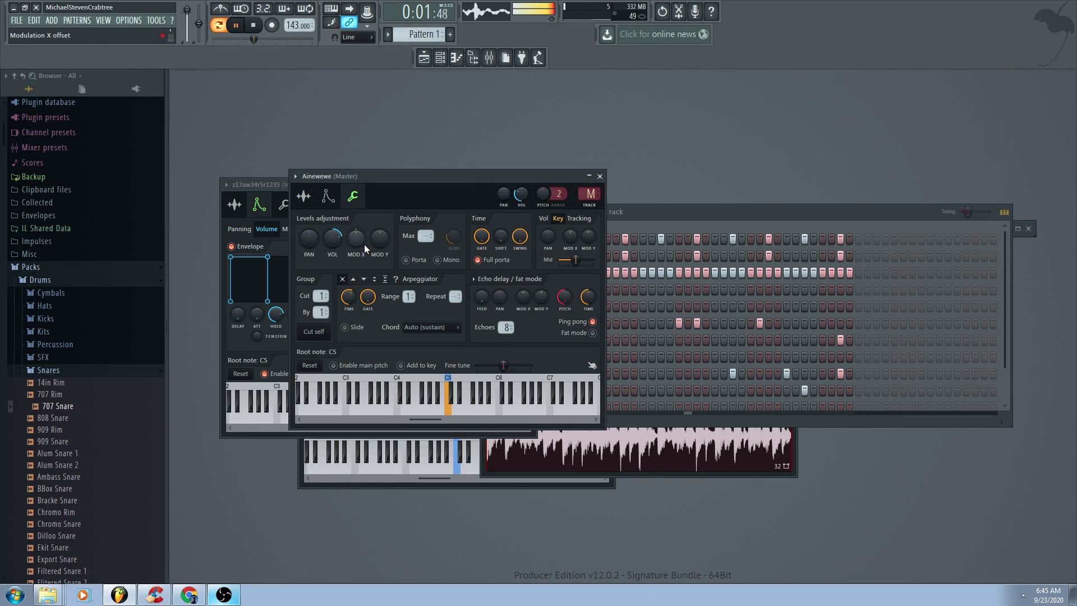
{"action": "left_click", "coordinate": [328, 196]}
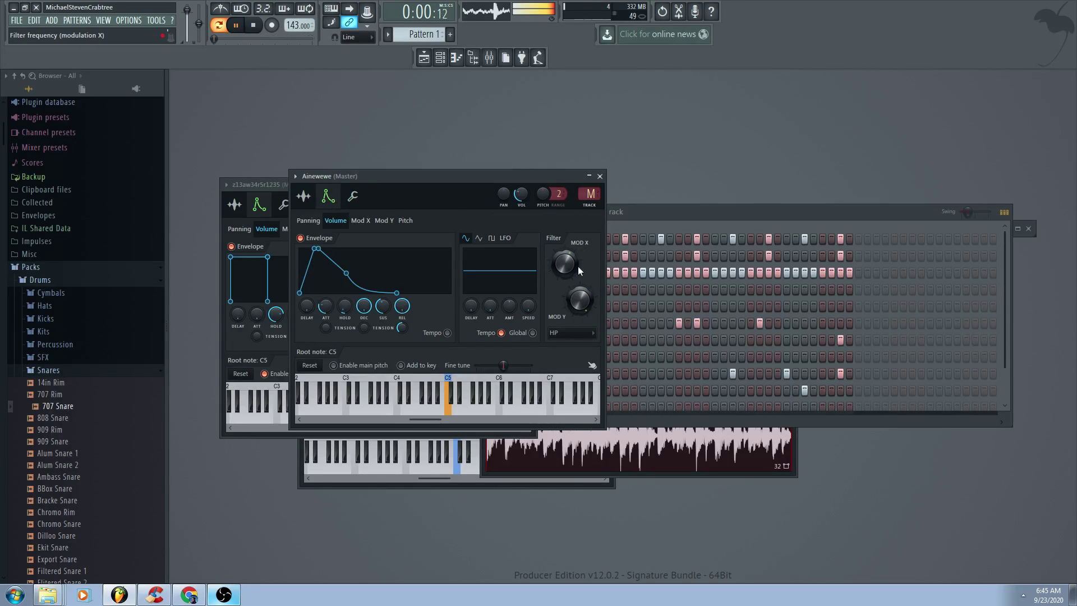
{"action": "left_click_drag", "start_coordinate": [325, 306], "coordinate": [325, 311]}
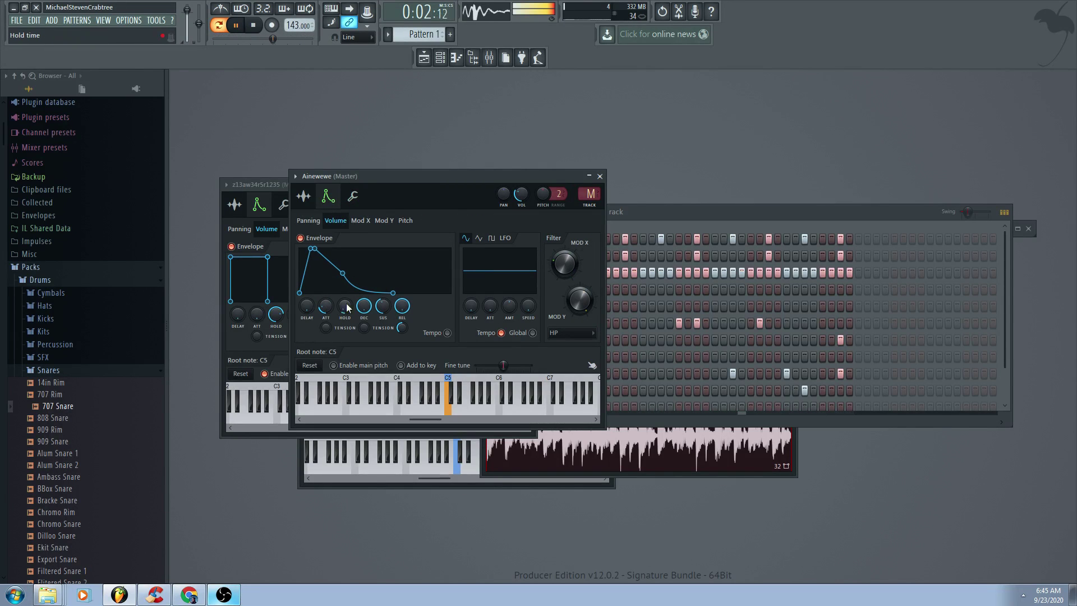
- Turn the main swing all the way down and unmute the Snare and a boy and his hamE channels
{"action": "left_click", "coordinate": [698, 218]}
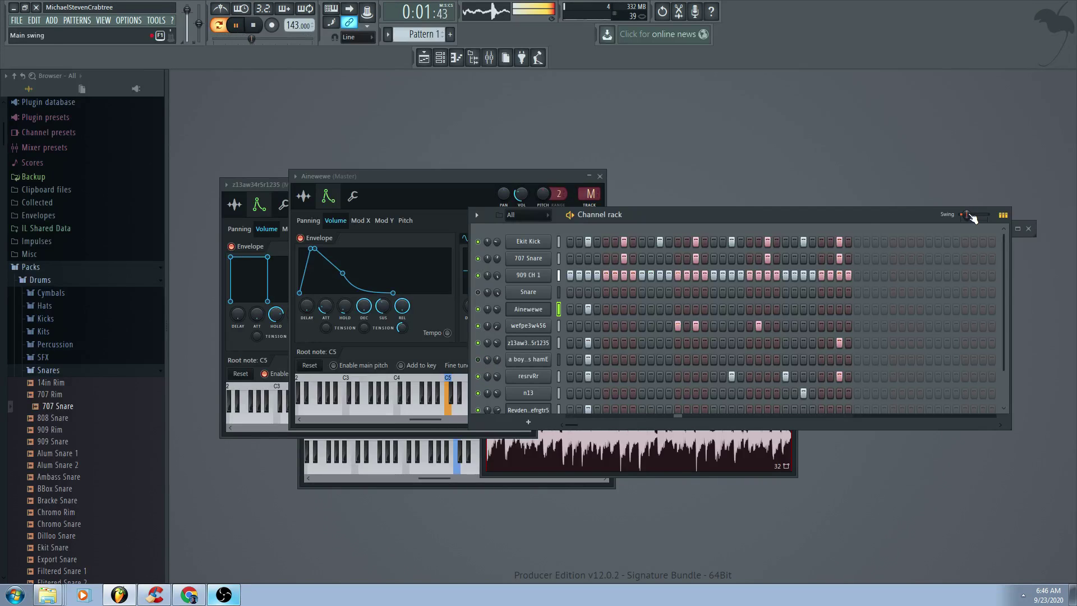
{"action": "left_click", "coordinate": [478, 293]}
{"action": "left_click", "coordinate": [478, 359]}
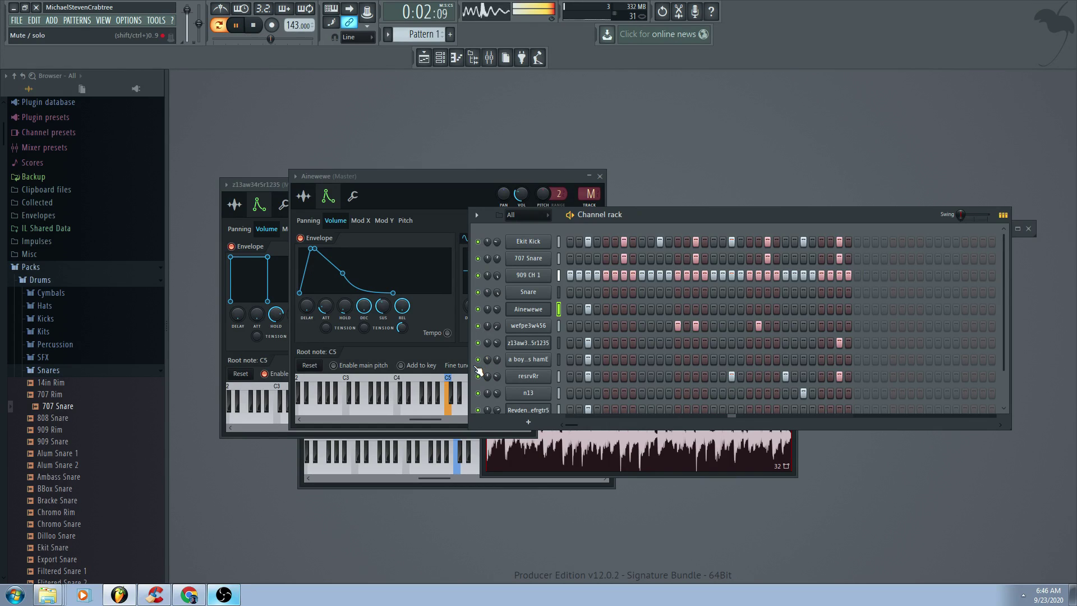
- Lower the attack time and shorten the release time in the a boy and his hamE channel's volume envelope
{"action": "left_click", "coordinate": [528, 359]}
{"action": "left_click_drag", "start_coordinate": [472, 317], "coordinate": [477, 364]}
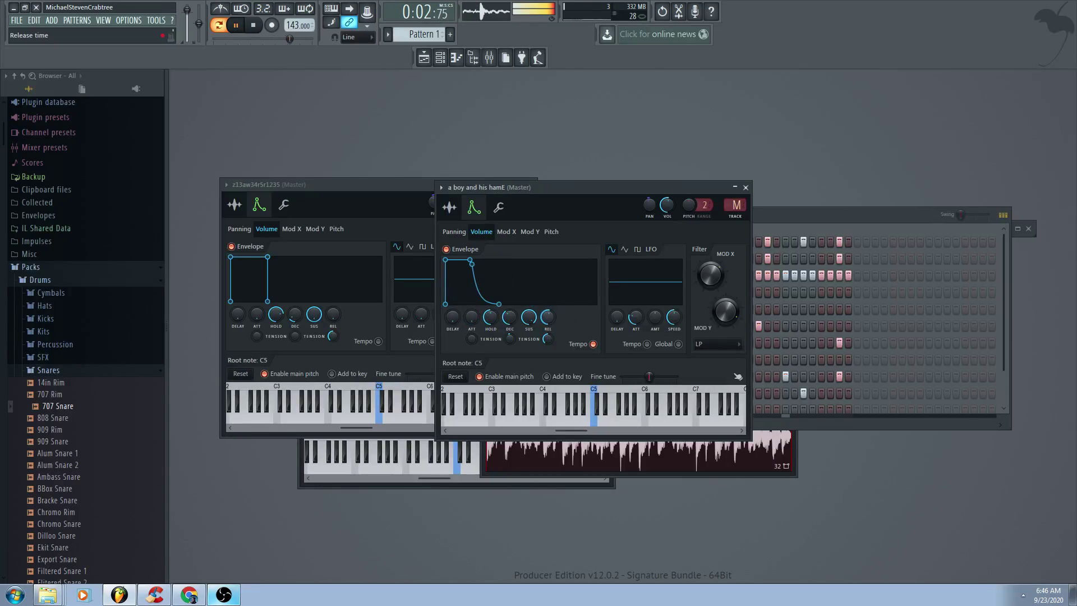
{"action": "left_click_drag", "start_coordinate": [499, 303], "coordinate": [480, 303]}
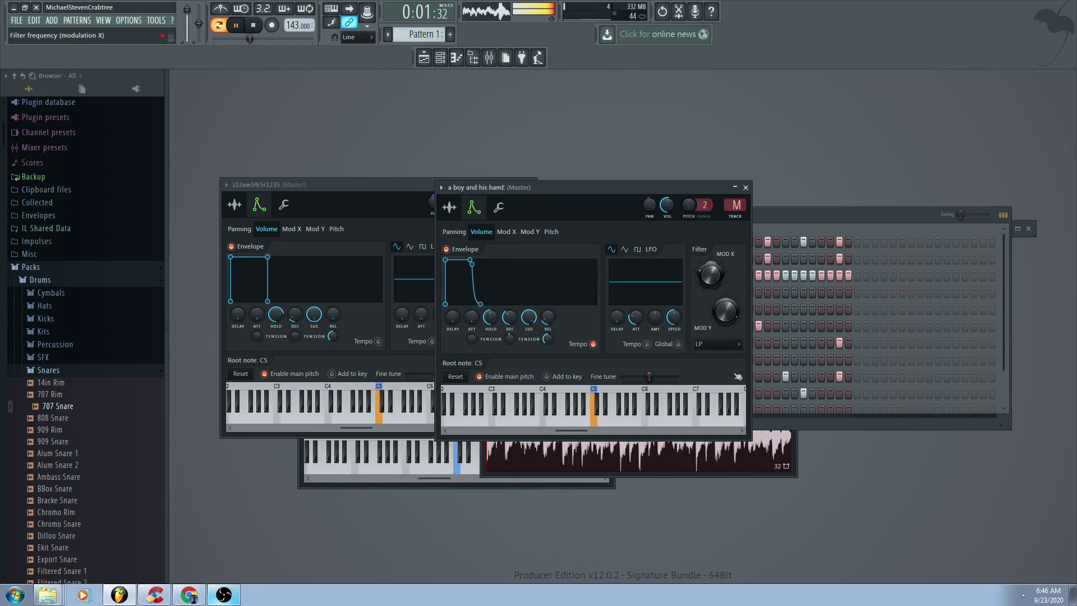
{"action": "left_click", "coordinate": [835, 224]}
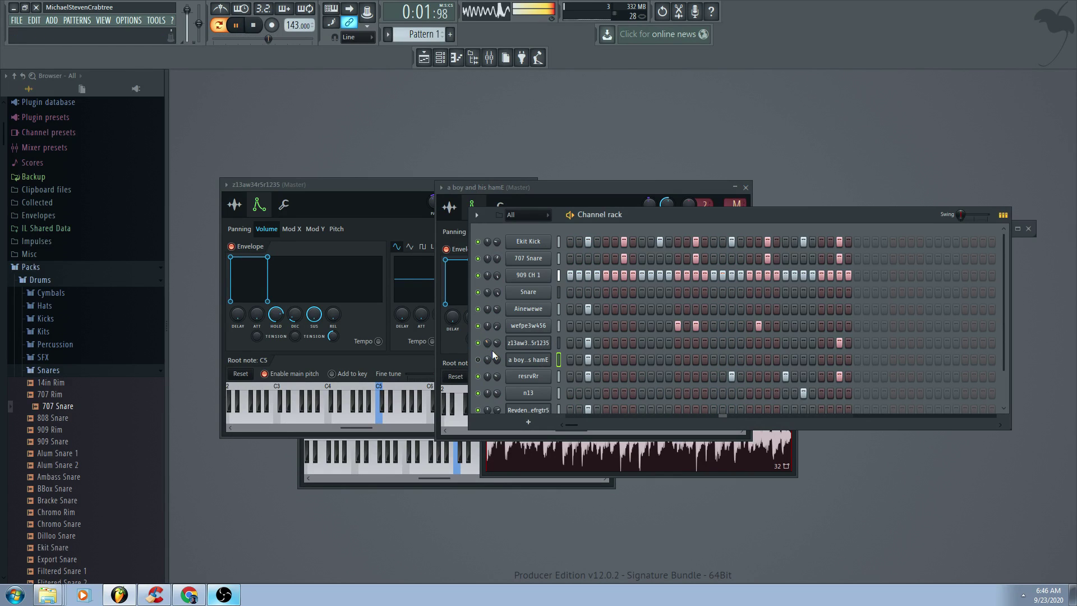
- Open the gruntweestussedr channel's sample settings and set its time-stretching pitch shift to +200 cents
{"action": "scroll", "coordinate": [479, 395], "scroll_direction": "down", "scroll_amount": 2}
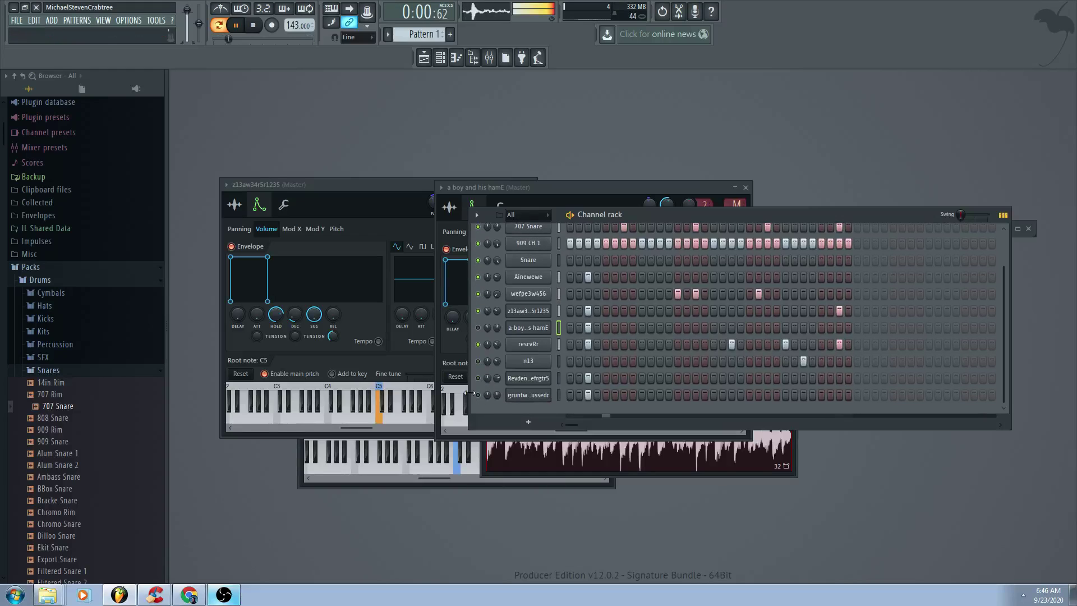
{"action": "left_click", "coordinate": [528, 395]}
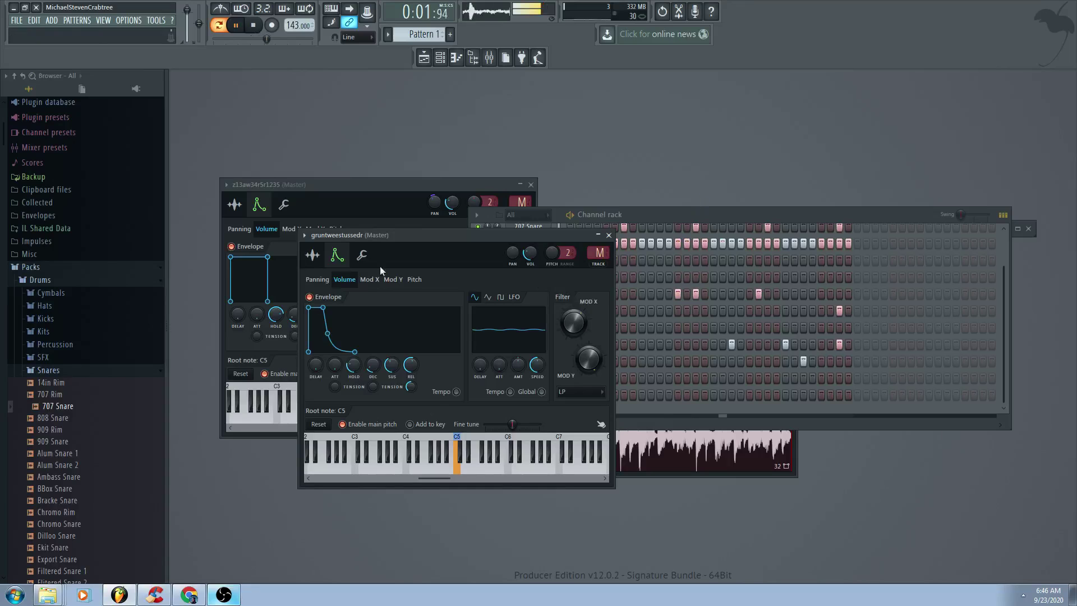
{"action": "left_click", "coordinate": [313, 255]}
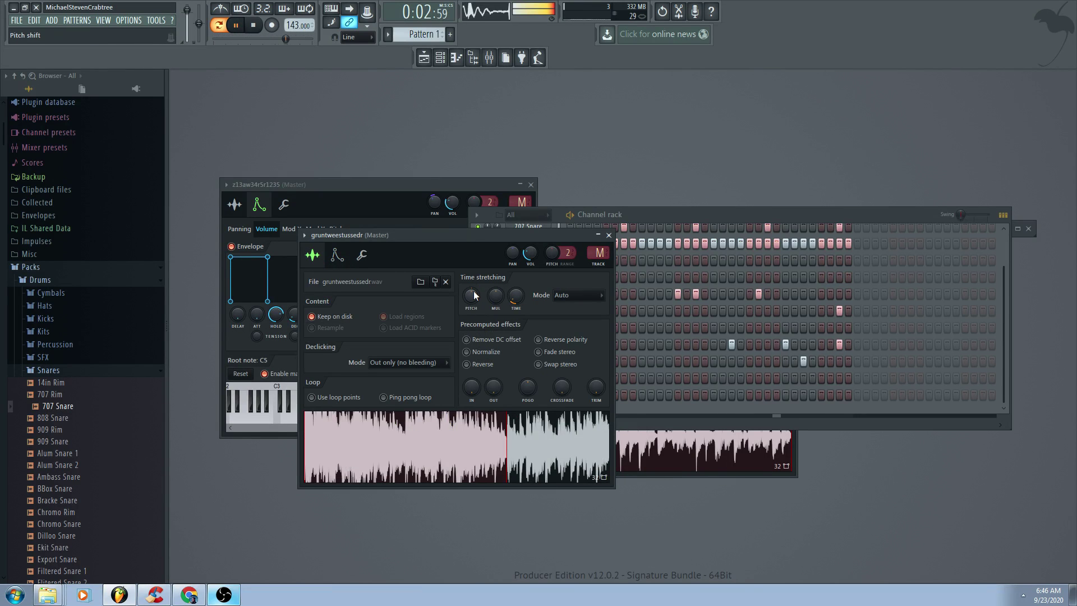
{"action": "left_click", "coordinate": [702, 208]}
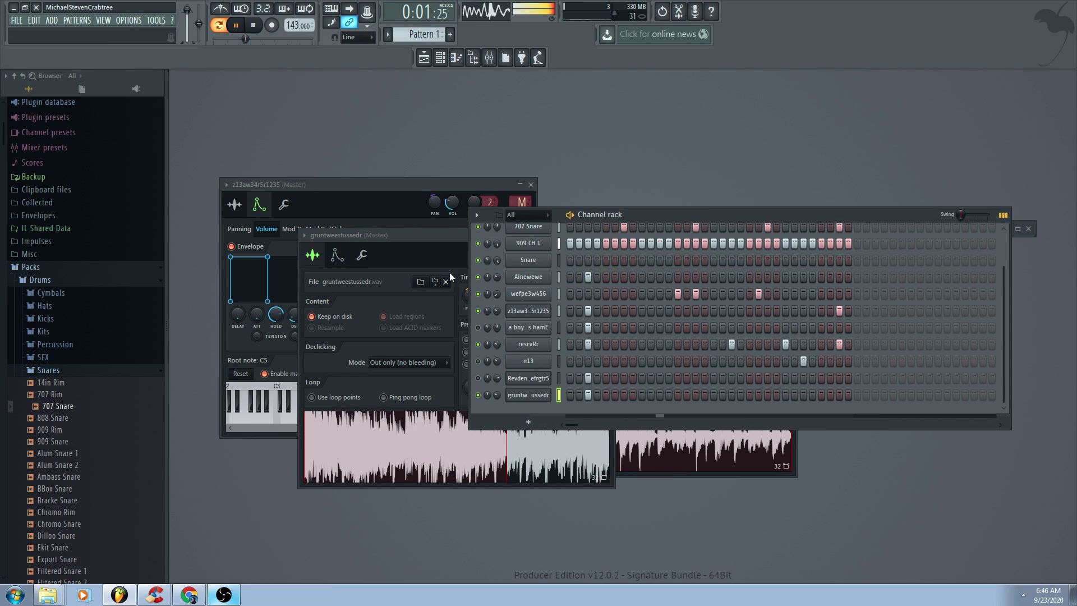
{"action": "left_click", "coordinate": [519, 393]}
{"action": "left_click", "coordinate": [520, 395]}
{"action": "left_click_drag", "start_coordinate": [474, 297], "coordinate": [474, 296]}
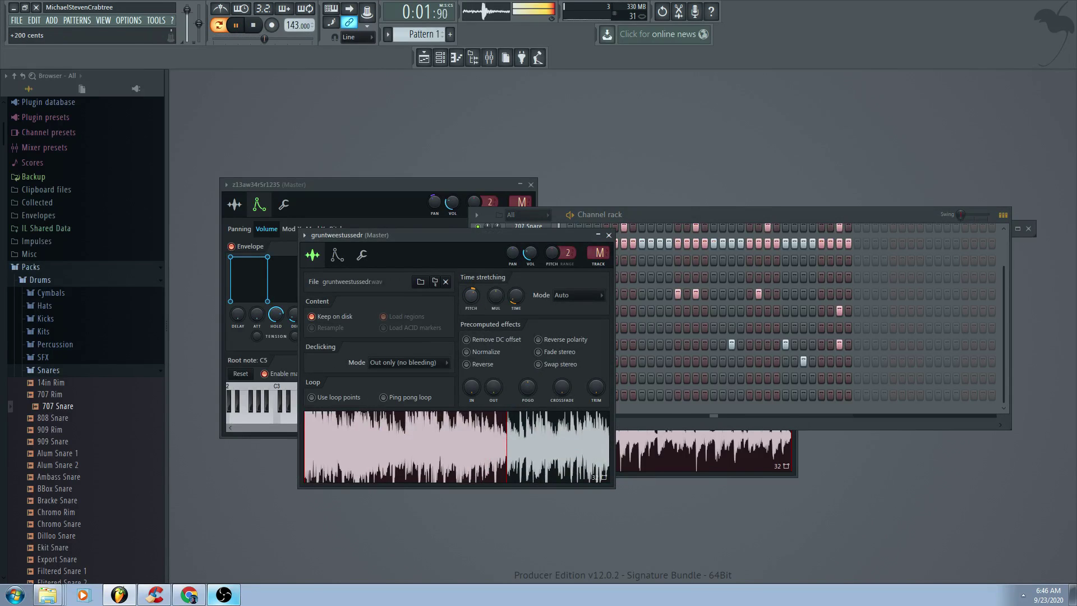
{"action": "left_click", "coordinate": [672, 217]}
{"action": "left_click", "coordinate": [456, 288]}
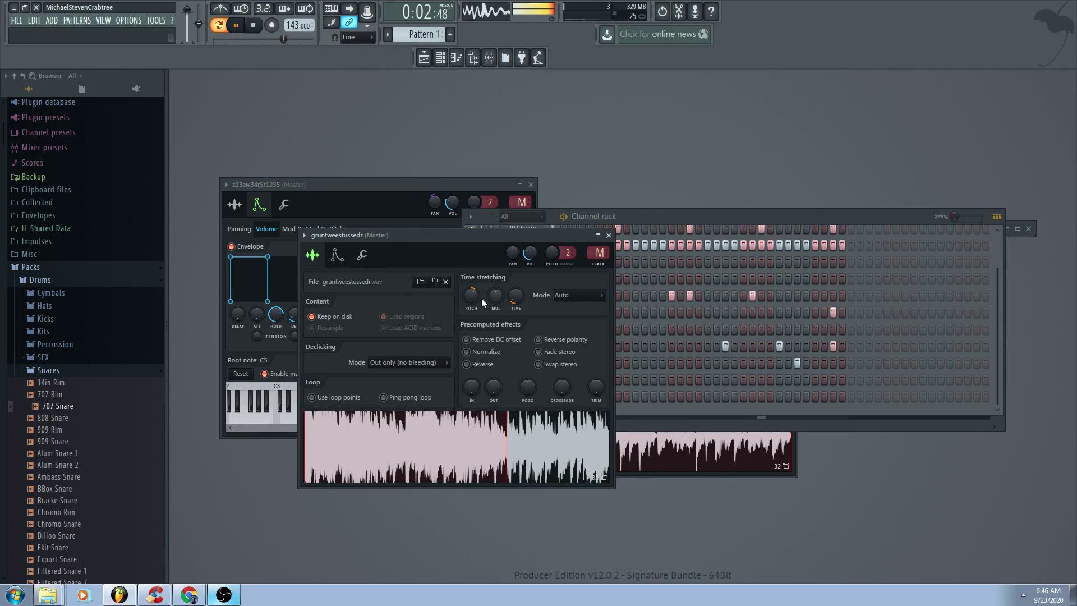
- Mute the resrvRr channel and unmute the Revden…efrgtr5 channel in the channel rack
{"action": "left_click", "coordinate": [687, 214]}
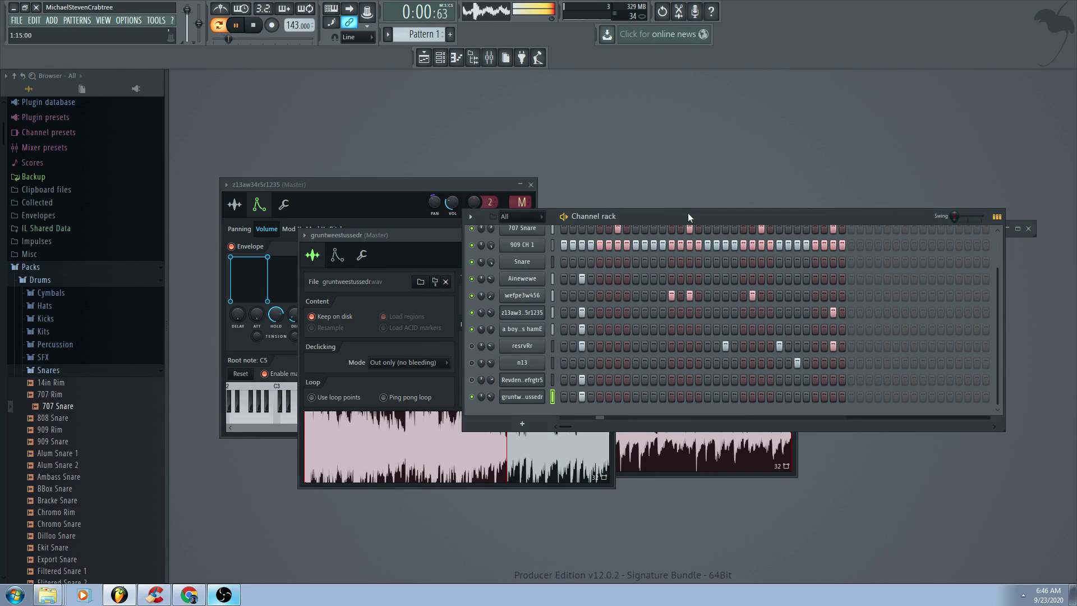
{"action": "left_click", "coordinate": [472, 346]}
{"action": "left_click", "coordinate": [472, 380]}
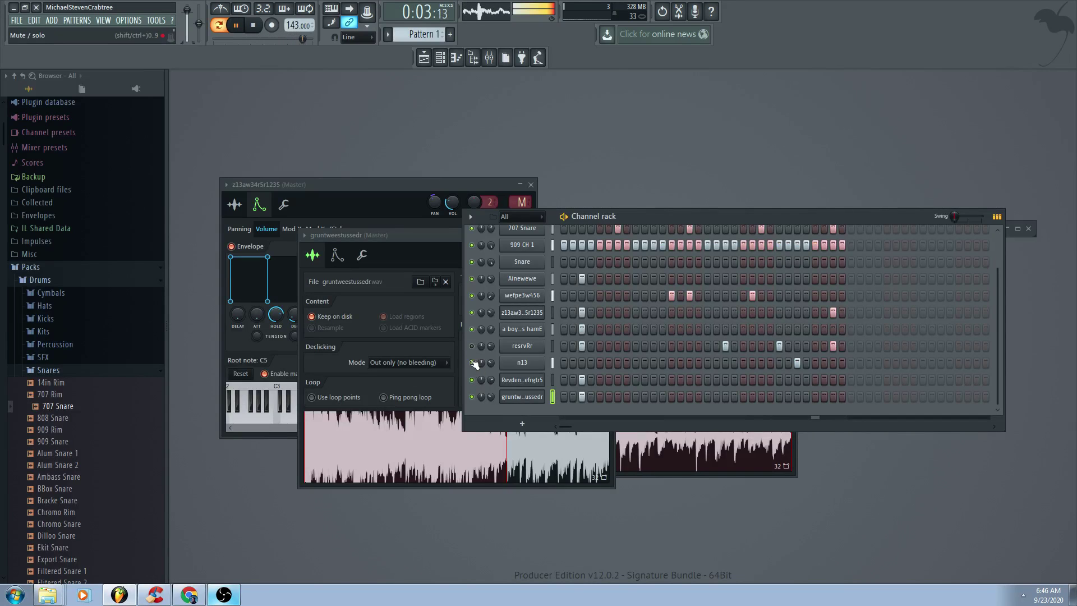
- Raise the time-stretching pitch shift of the gruntweestussedr sample further and compare it against the other channels
{"action": "left_click", "coordinate": [524, 400]}
{"action": "left_click", "coordinate": [523, 399]}
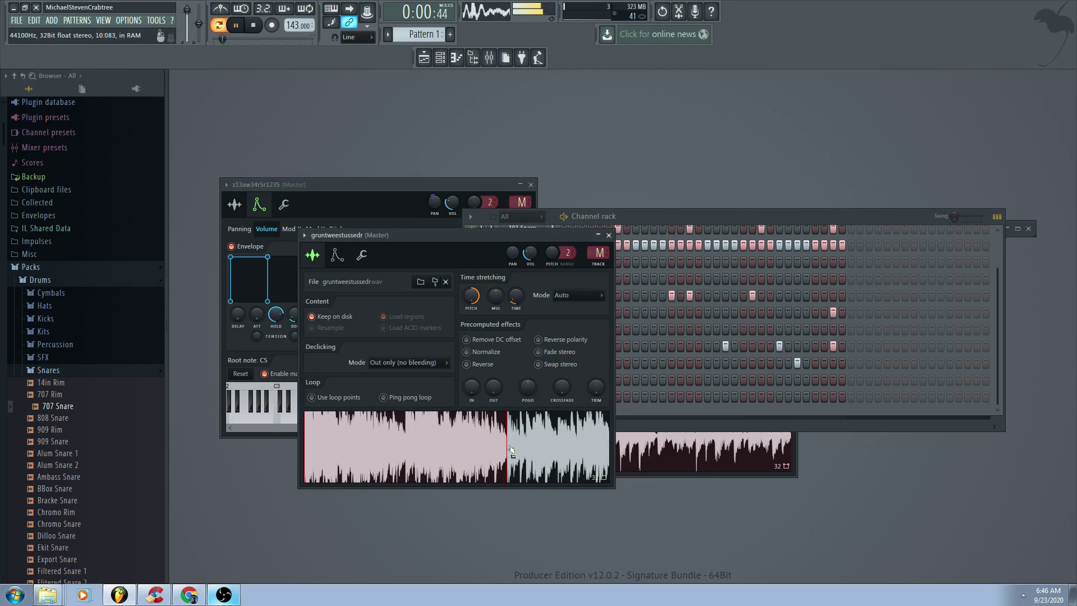
{"action": "left_click_drag", "start_coordinate": [675, 211], "coordinate": [675, 216]}
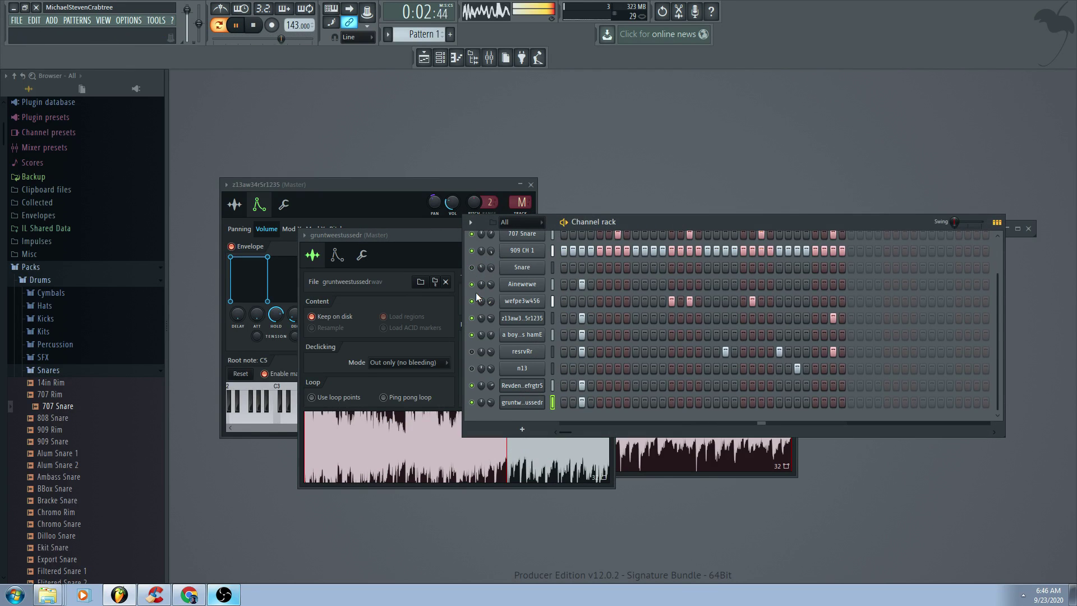
{"action": "left_click", "coordinate": [434, 351]}
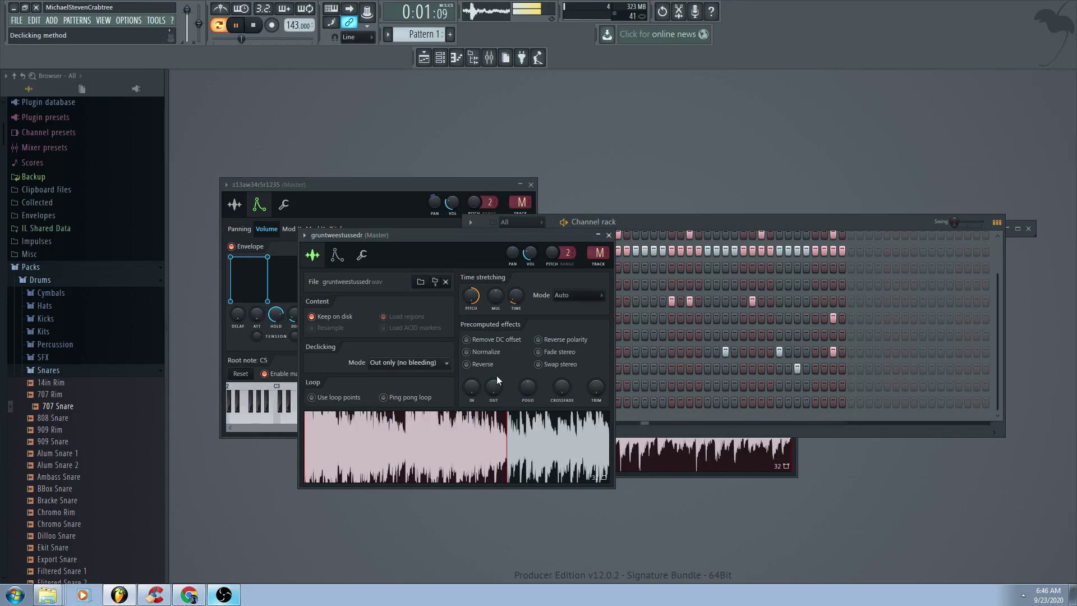
{"action": "left_click_drag", "start_coordinate": [699, 223], "coordinate": [696, 222]}
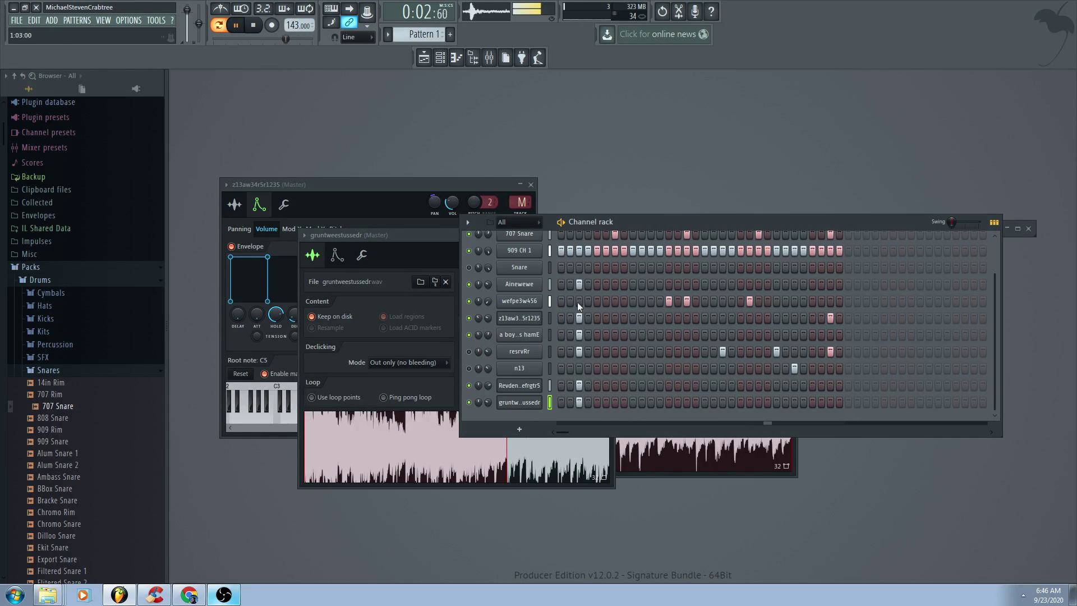
- Replace the gruntweestussedr channel's sample with MadDEKENtena990esder from the 125 bpm new folder
{"action": "right_click", "coordinate": [540, 401]}
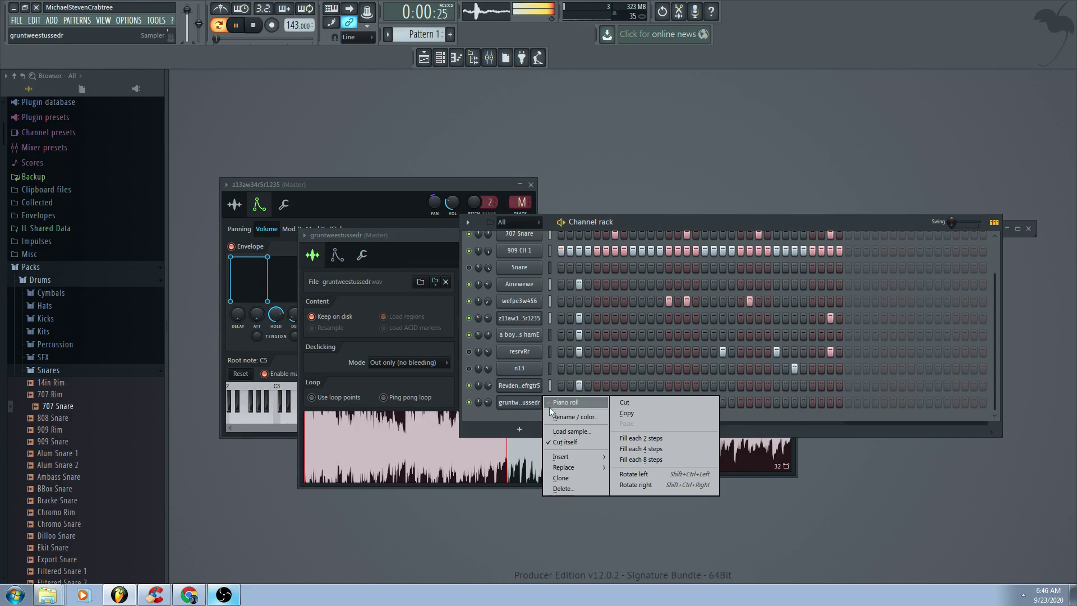
{"action": "left_click", "coordinate": [577, 432]}
{"action": "left_click", "coordinate": [558, 265]}
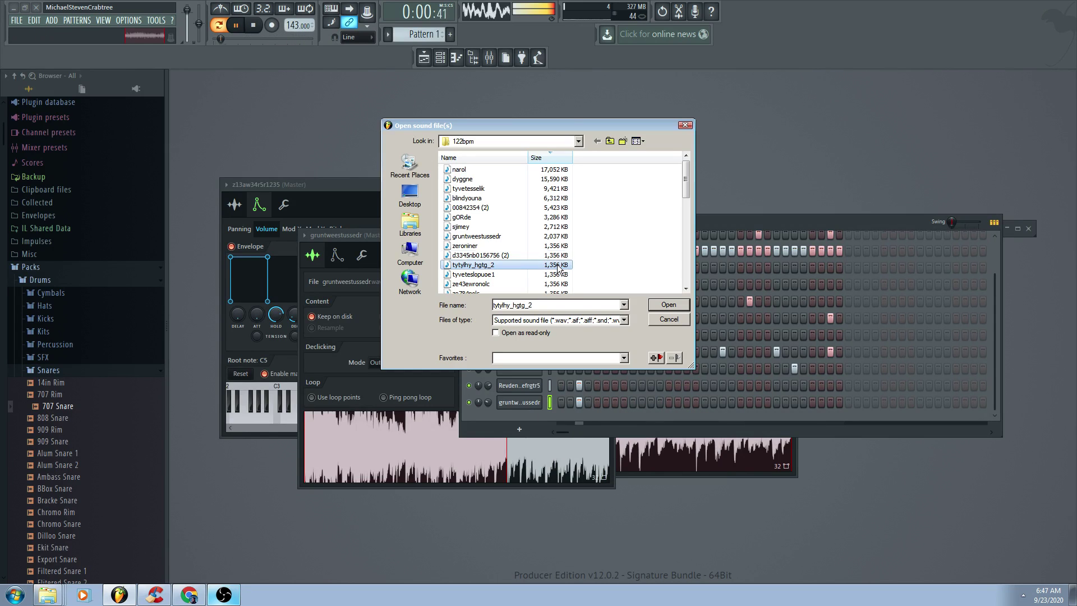
{"action": "left_click", "coordinate": [610, 141]}
{"action": "scroll", "coordinate": [502, 262], "scroll_direction": "down", "scroll_amount": 1}
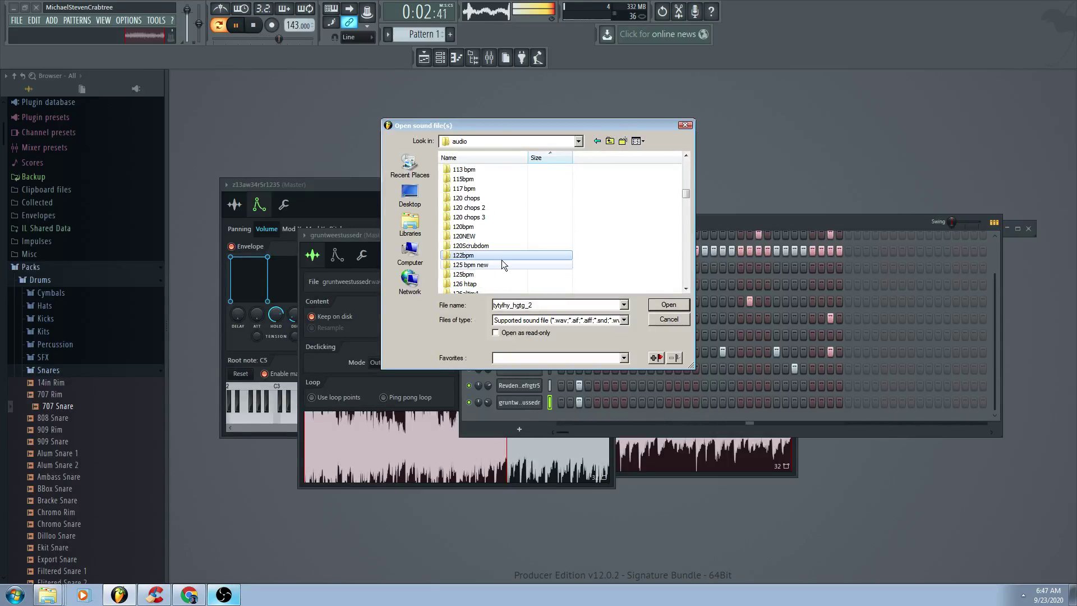
{"action": "double_click", "coordinate": [513, 263]}
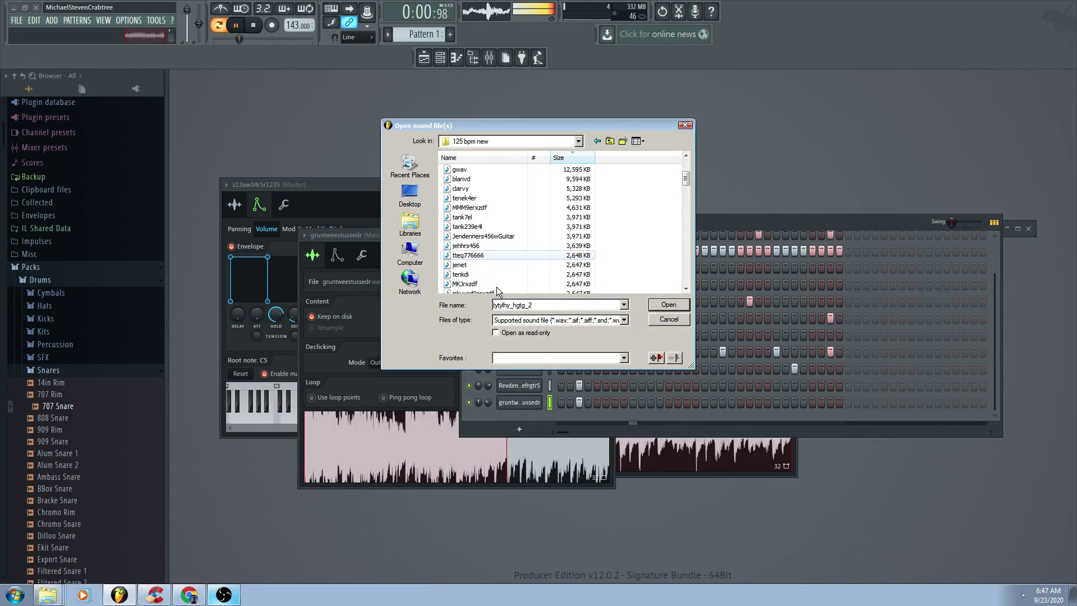
{"action": "scroll", "coordinate": [497, 287], "scroll_direction": "down", "scroll_amount": 9}
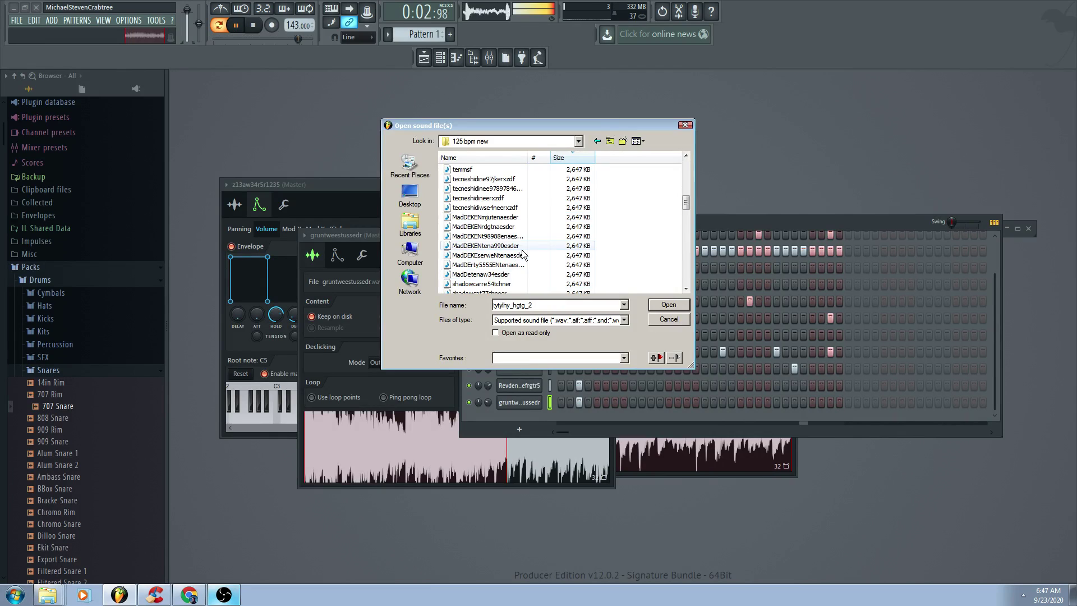
{"action": "double_click", "coordinate": [521, 247]}
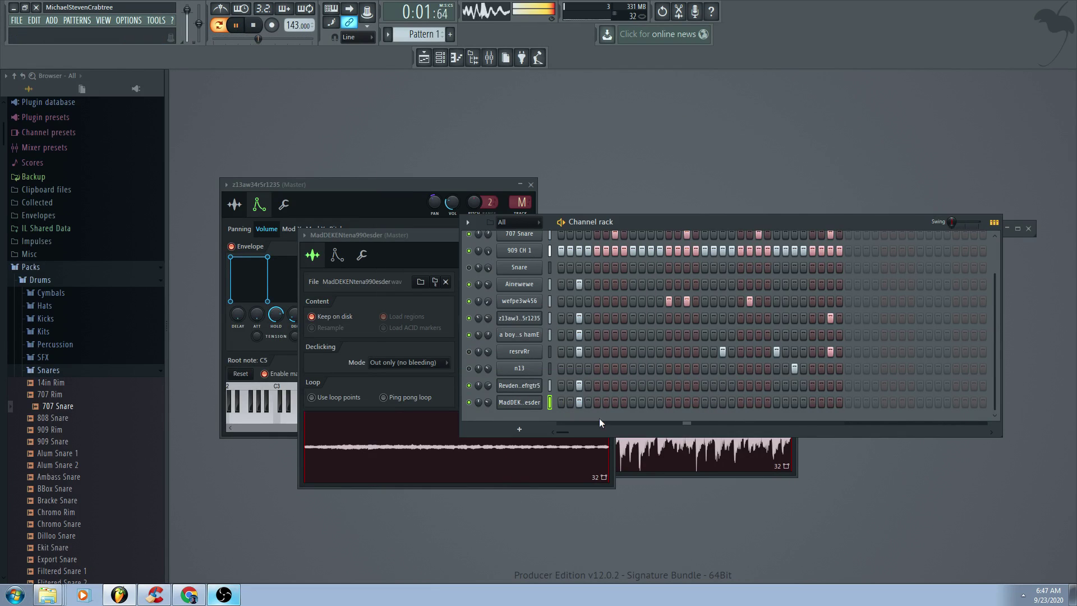
- Turn on the Normalize effect for the MadDEKENtena990esder sample
{"action": "left_click", "coordinate": [522, 402]}
{"action": "left_click", "coordinate": [495, 355]}
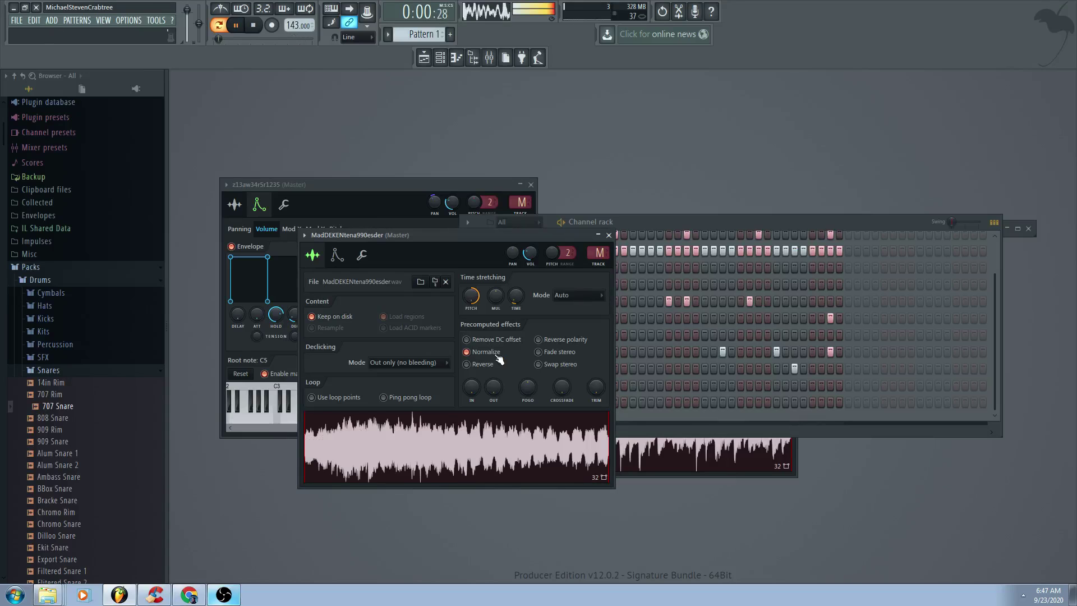
{"action": "left_click", "coordinate": [630, 227]}
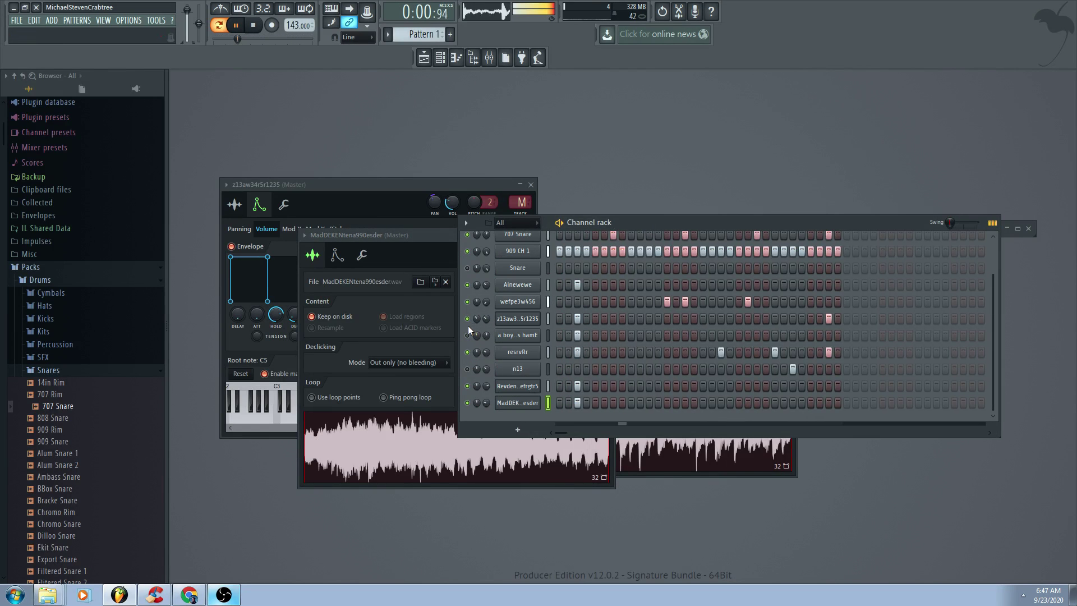
- Unmute the a boy and his hamE channel in the channel rack
{"action": "left_click", "coordinate": [458, 312]}
{"action": "left_click", "coordinate": [650, 222]}
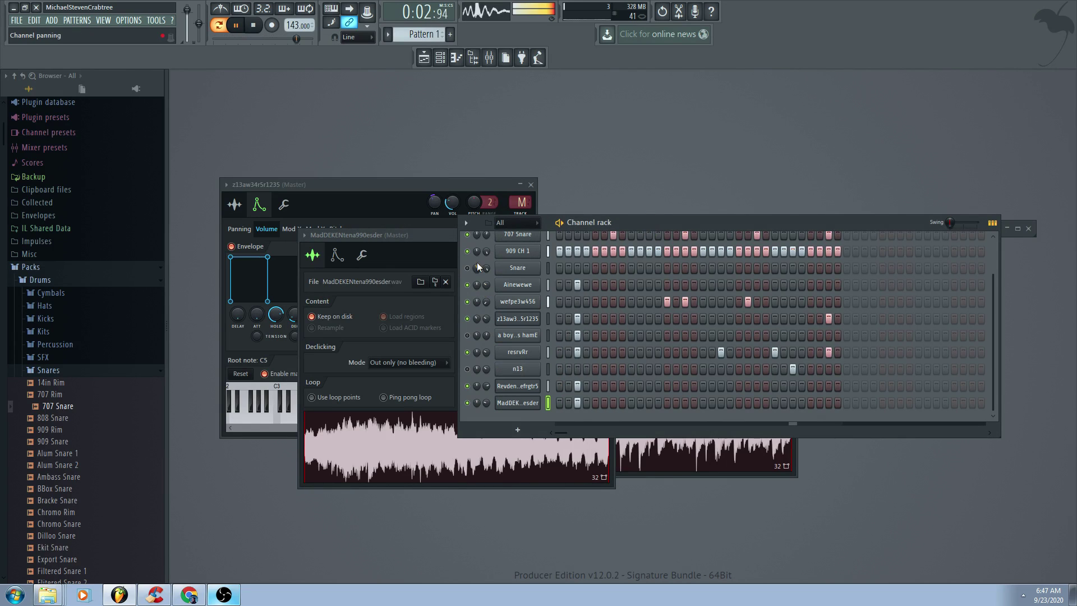
{"action": "left_click", "coordinate": [468, 338]}
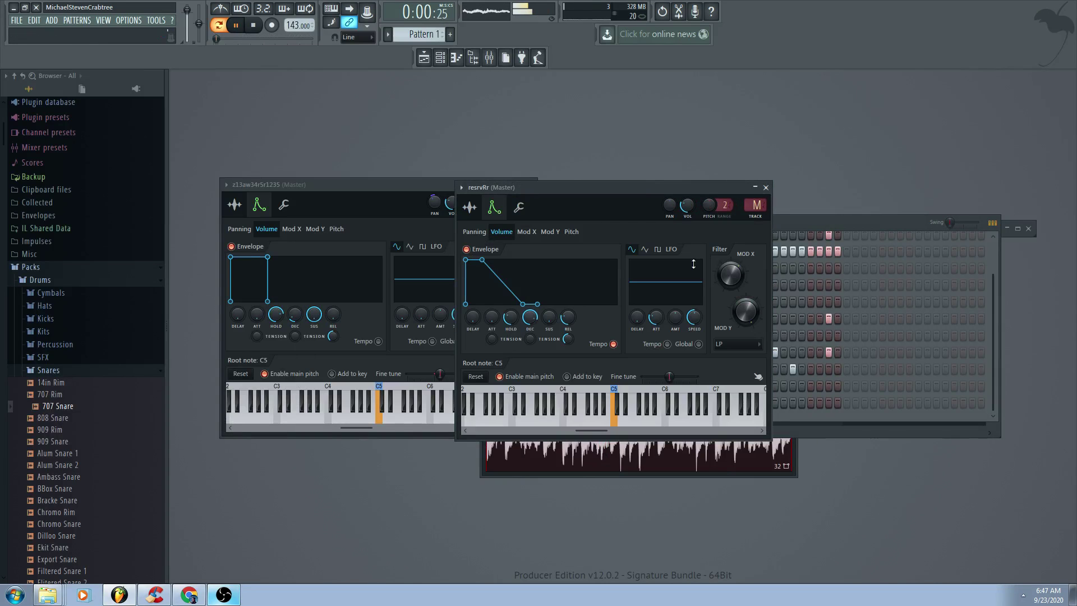
- Reshape the resrvRr channel's volume envelope with a longer release, shorter decay, higher sustain and longer attack
{"action": "mouse_move", "coordinate": [725, 275]}
{"action": "left_mouse_down"}
{"action": "mouse_move", "coordinate": [725, 238]}
{"action": "mouse_move", "coordinate": [727, 269]}
{"action": "left_mouse_up"}
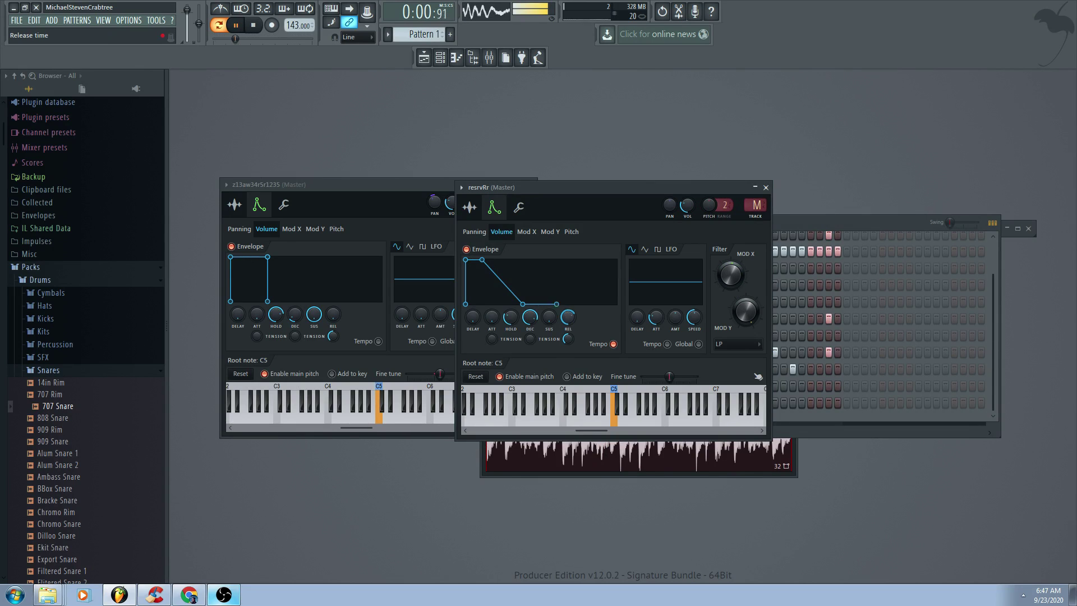
{"action": "left_click_drag", "start_coordinate": [522, 304], "coordinate": [500, 278]}
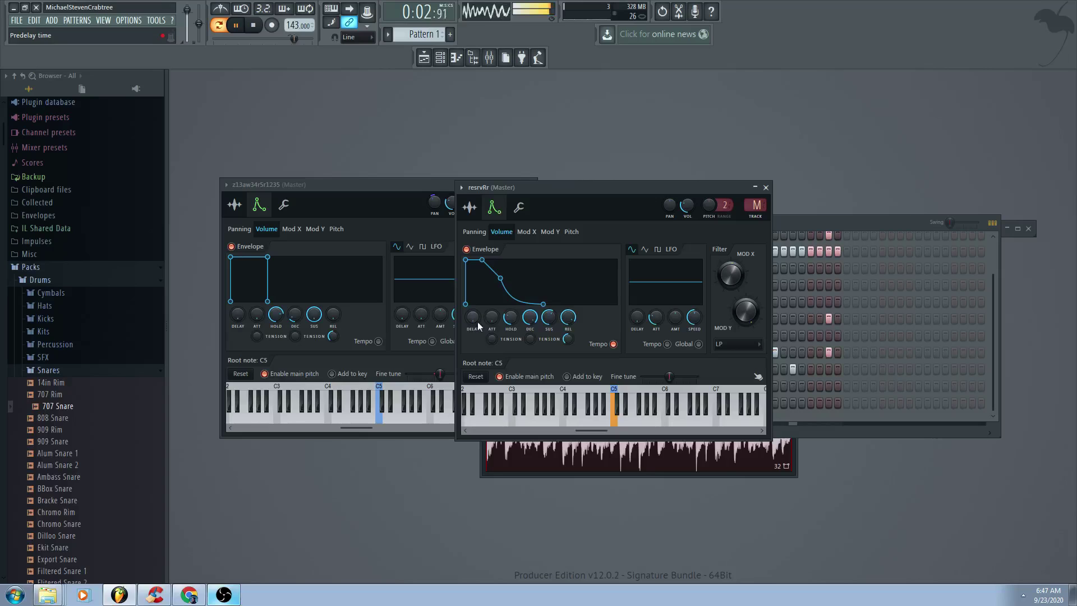
{"action": "left_click_drag", "start_coordinate": [492, 318], "coordinate": [492, 299]}
- Reopen the Ainewewe channel's settings and shorten its volume envelope's attack time further
{"action": "key", "text": "F6"}
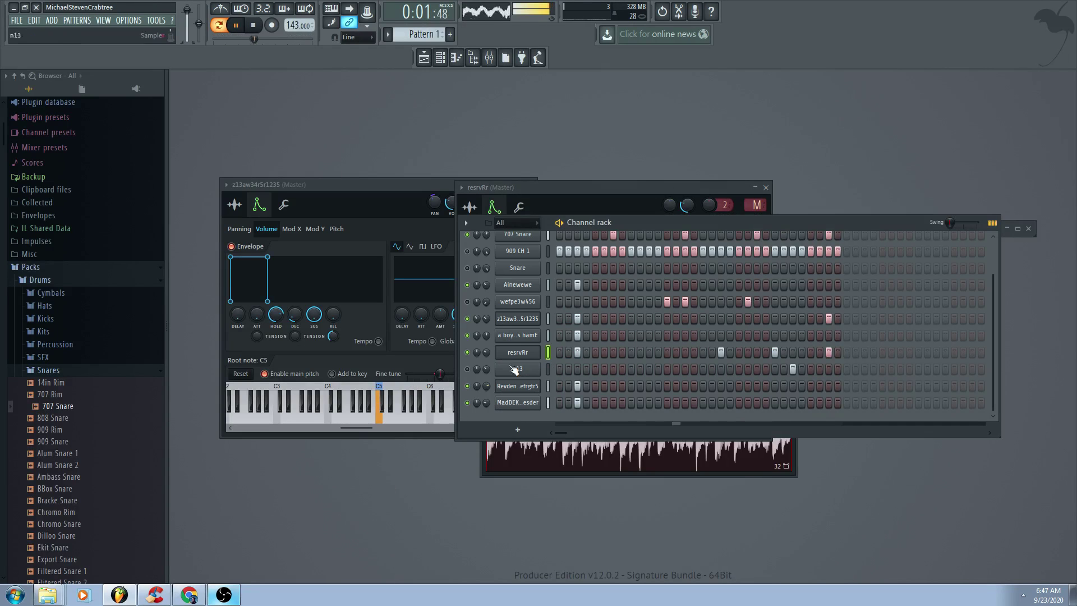
{"action": "left_click", "coordinate": [534, 289]}
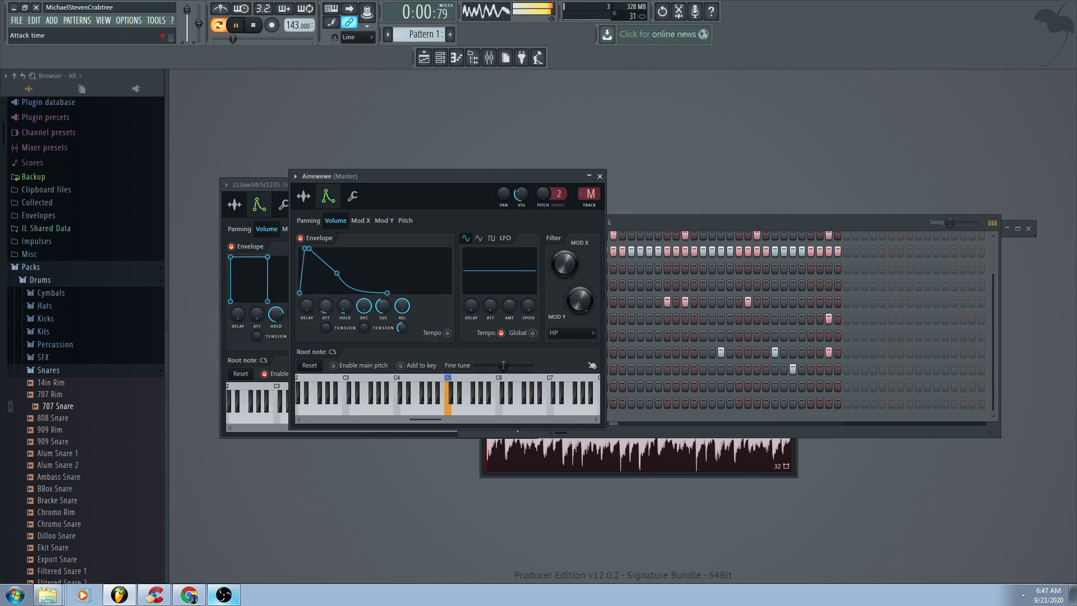
- Check the Ainewewe channel's miscellaneous settings, including its Mod X level, and return to the channel rack
{"action": "left_click", "coordinate": [356, 197]}
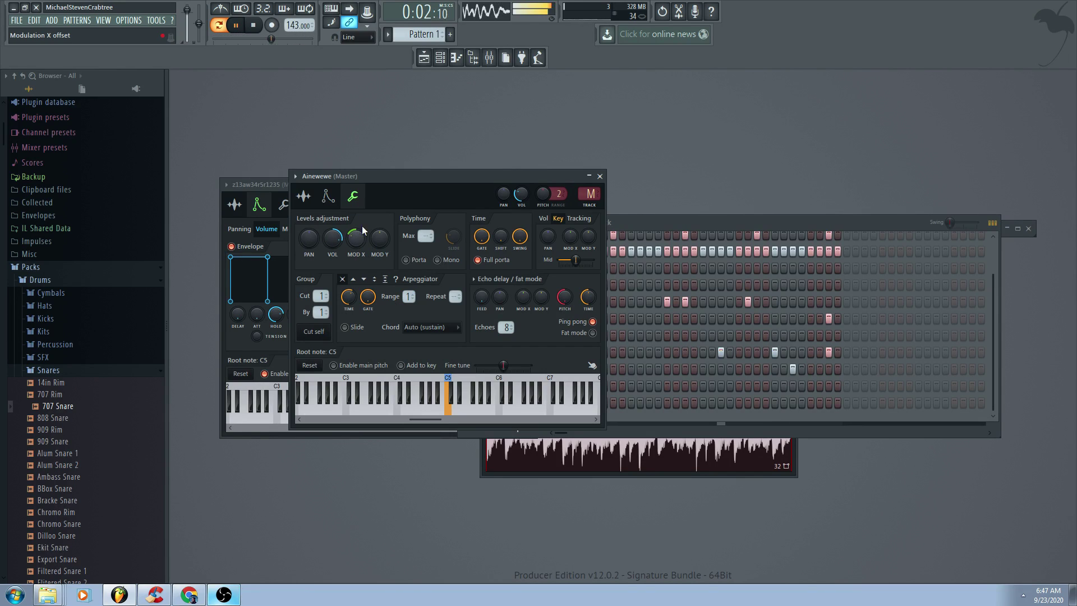
{"action": "left_click", "coordinate": [652, 226]}
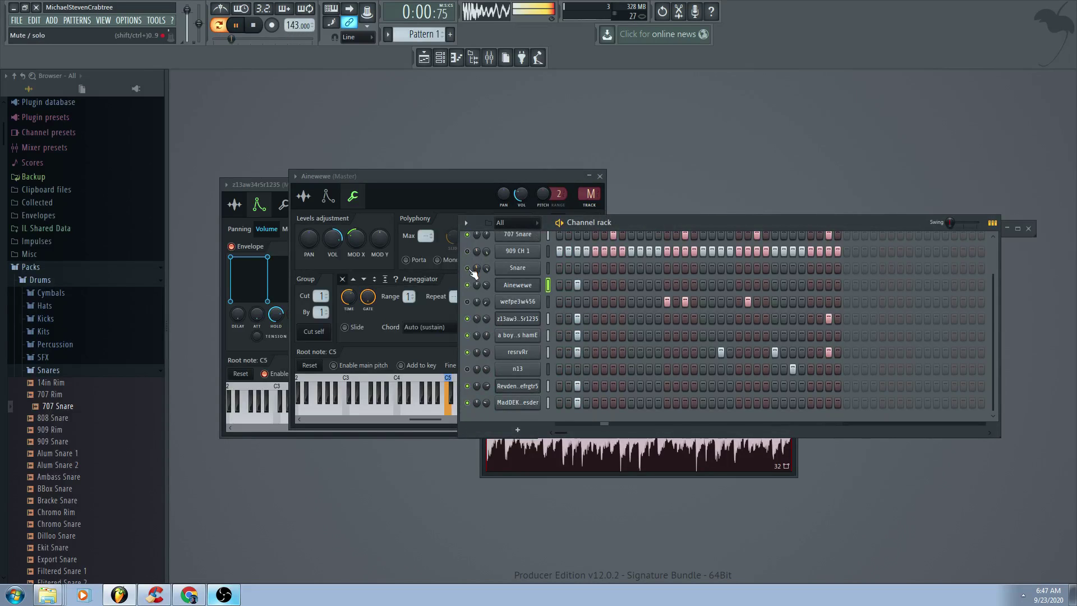
- Reduce the LFO amount on the MadDEKENtena990esder channel's panning
{"action": "left_click", "coordinate": [515, 403]}
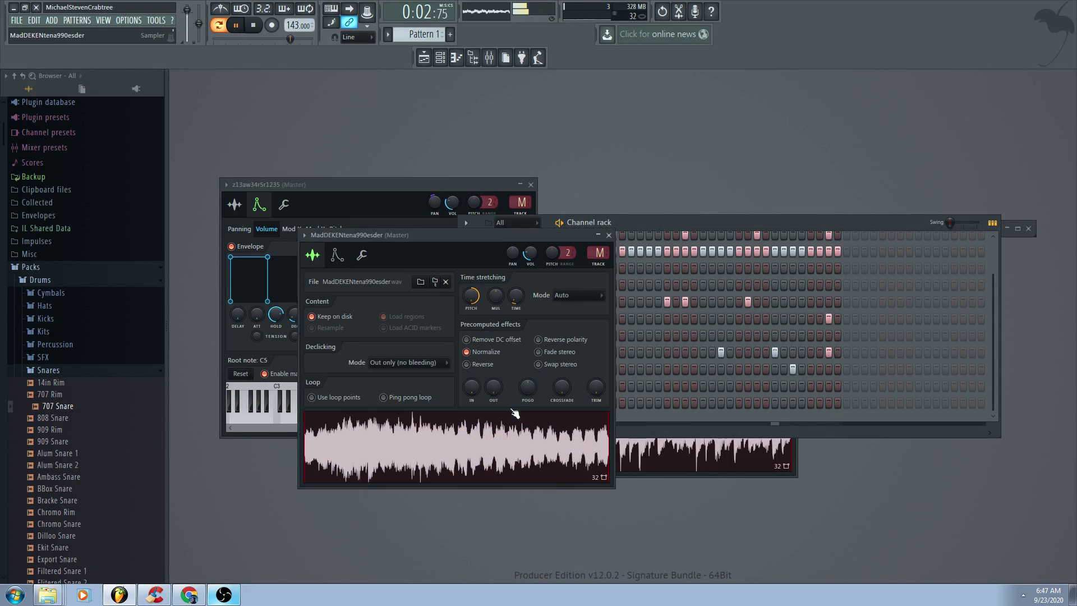
{"action": "left_click", "coordinate": [337, 255]}
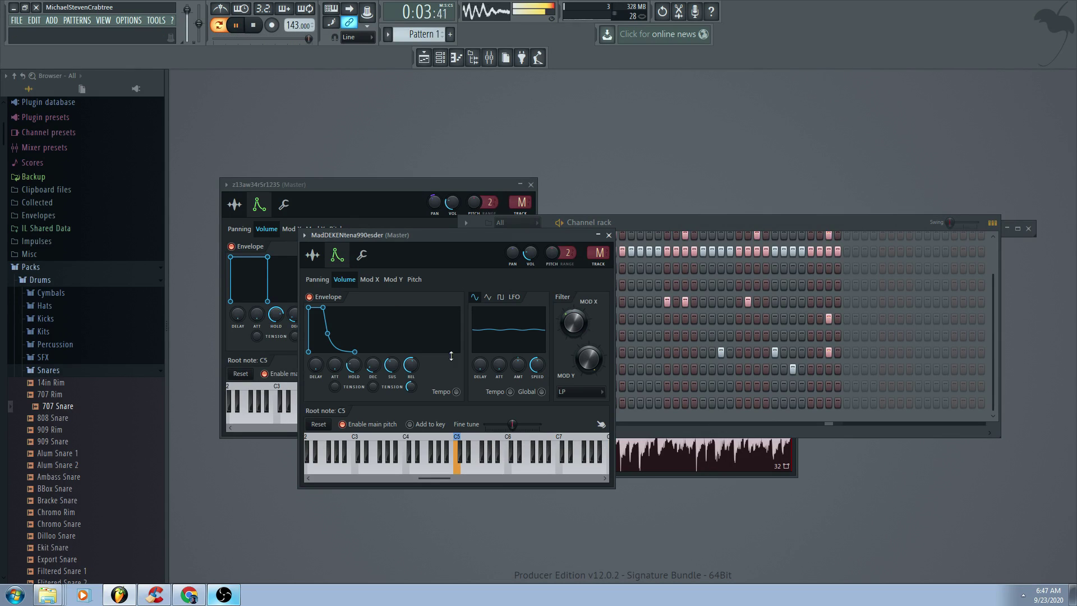
{"action": "left_click", "coordinate": [317, 279]}
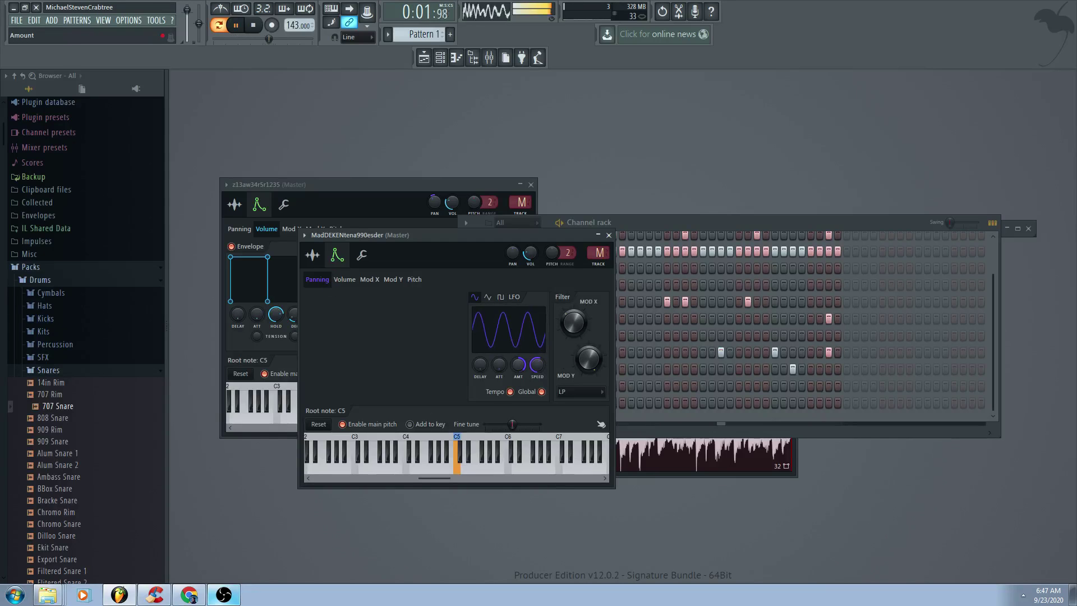
{"action": "left_click_drag", "start_coordinate": [518, 365], "coordinate": [518, 379]}
- Lower the MadDEKENtena990esder sample's time-stretching pitch to near its centre position
{"action": "left_click", "coordinate": [313, 255]}
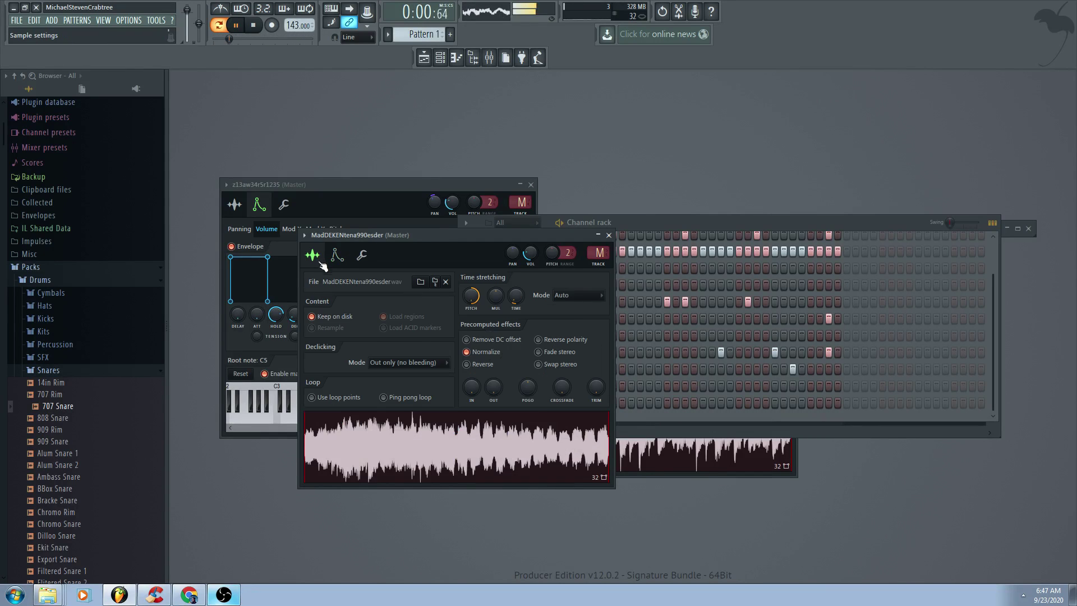
{"action": "left_click", "coordinate": [362, 255]}
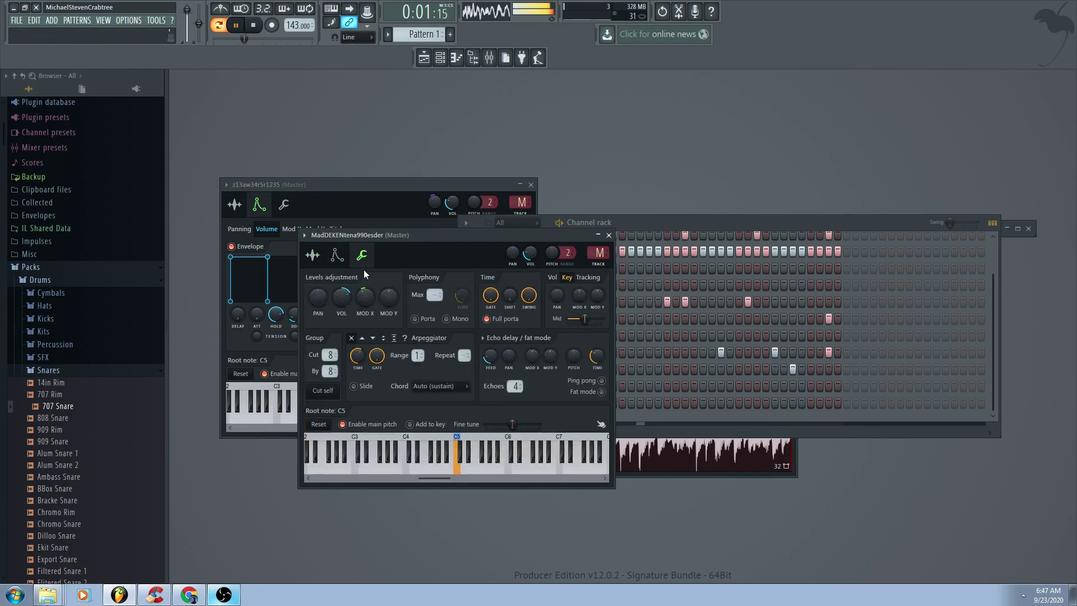
{"action": "left_click", "coordinate": [312, 255]}
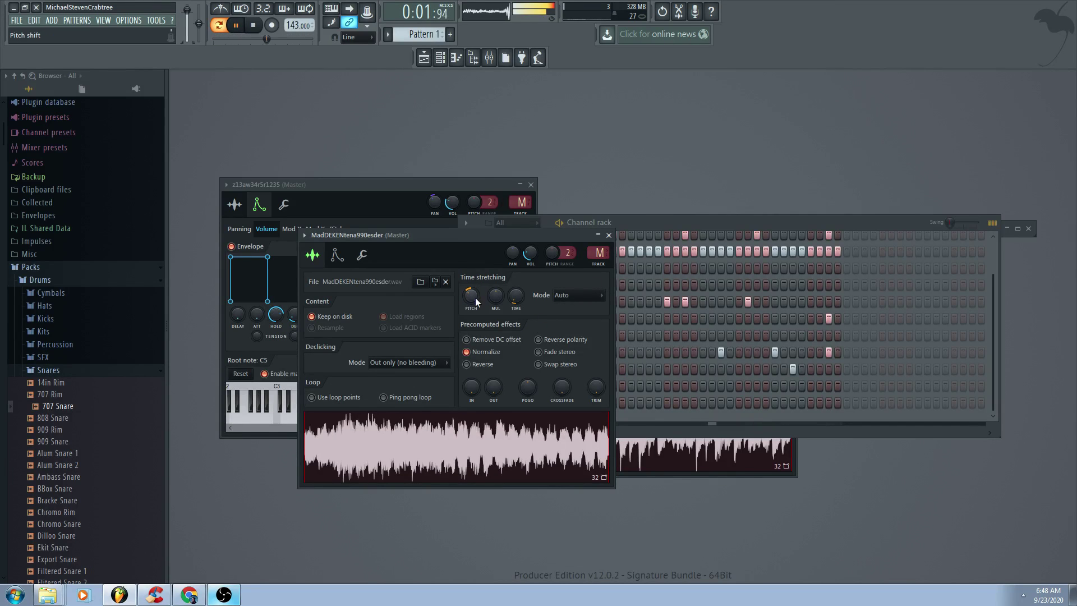
{"action": "left_click_drag", "start_coordinate": [473, 301], "coordinate": [473, 314]}
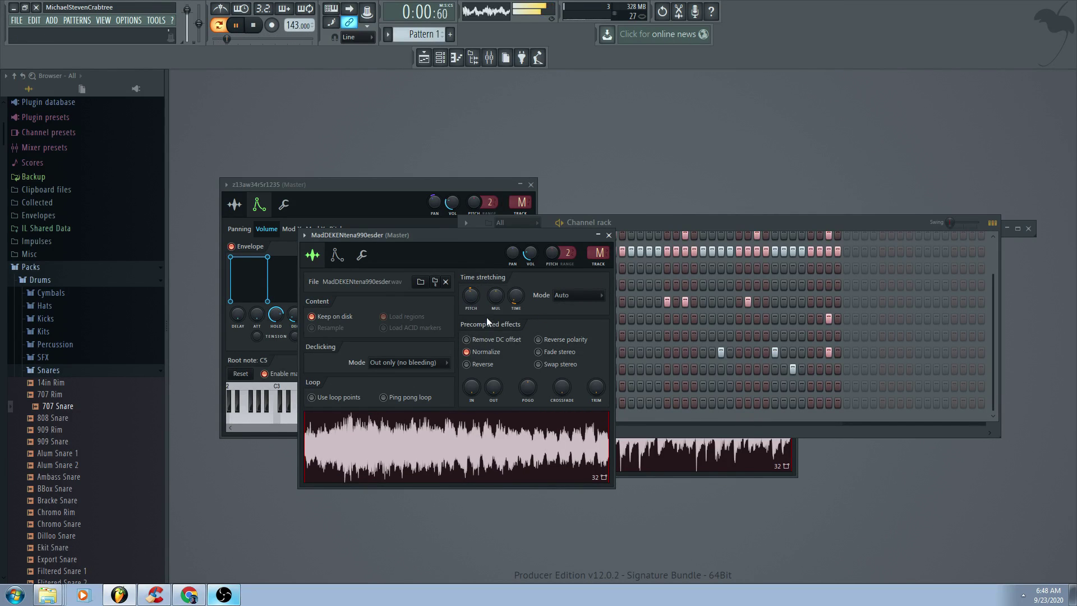
- Fill steps 6 to 11 of the wefpe3w456 channel in the channel rack
{"action": "left_click", "coordinate": [684, 219]}
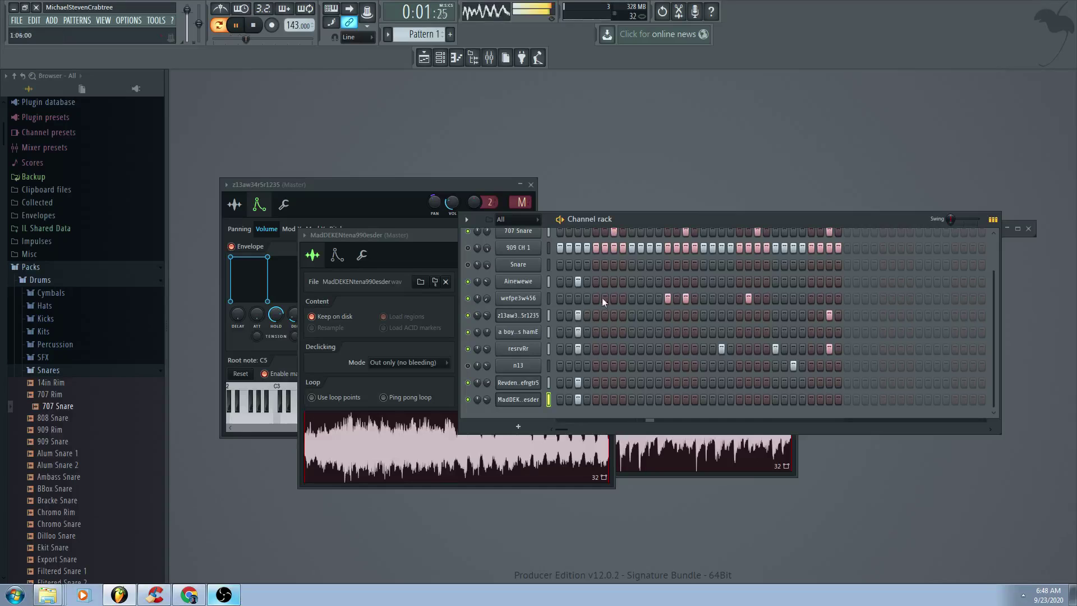
{"action": "mouse_move", "coordinate": [605, 298]}
{"action": "left_mouse_down"}
{"action": "mouse_move", "coordinate": [575, 301]}
{"action": "mouse_move", "coordinate": [605, 294]}
{"action": "mouse_move", "coordinate": [650, 298]}
{"action": "left_mouse_up"}
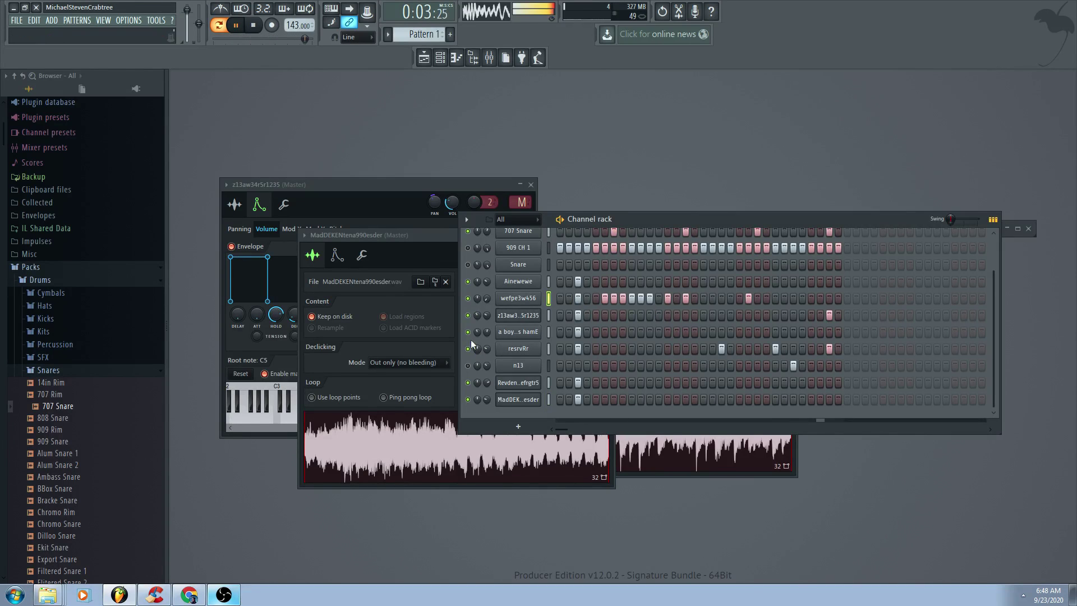
- Review the MadDEKENtena990esder channel's volume envelope and filter settings, and return to the channel rack
{"action": "left_click", "coordinate": [519, 398]}
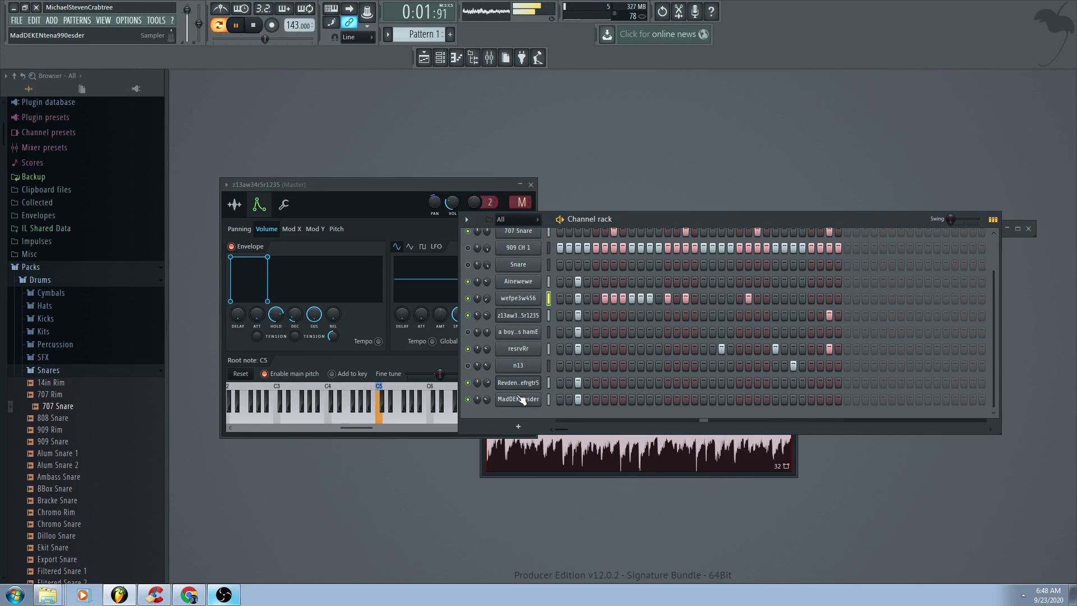
{"action": "left_click", "coordinate": [519, 399]}
{"action": "left_click", "coordinate": [339, 257]}
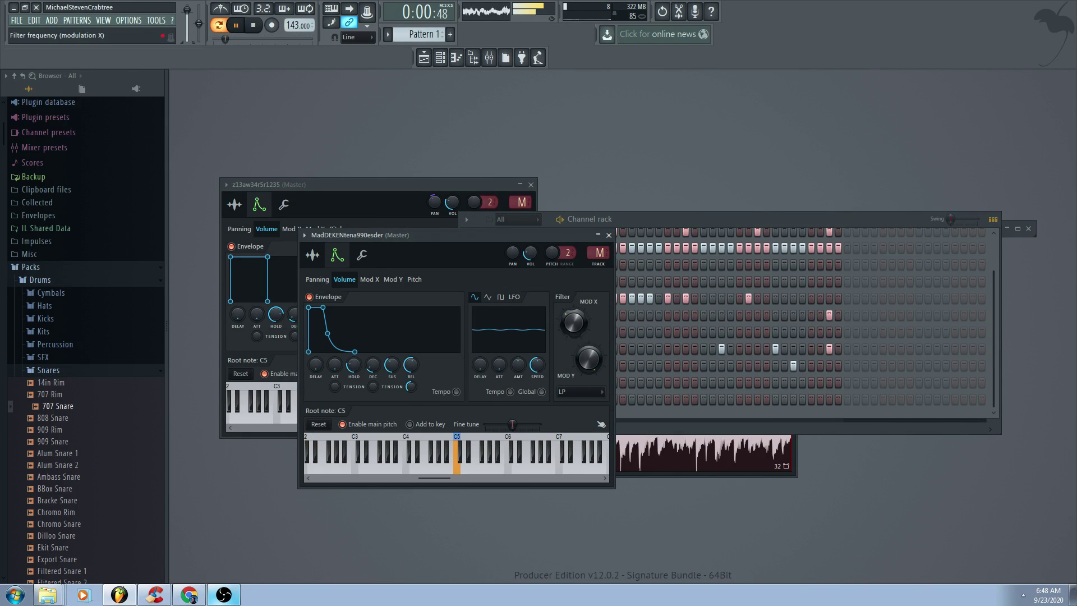
{"action": "left_click", "coordinate": [662, 218]}
{"action": "left_click_drag", "start_coordinate": [661, 214], "coordinate": [661, 217]}
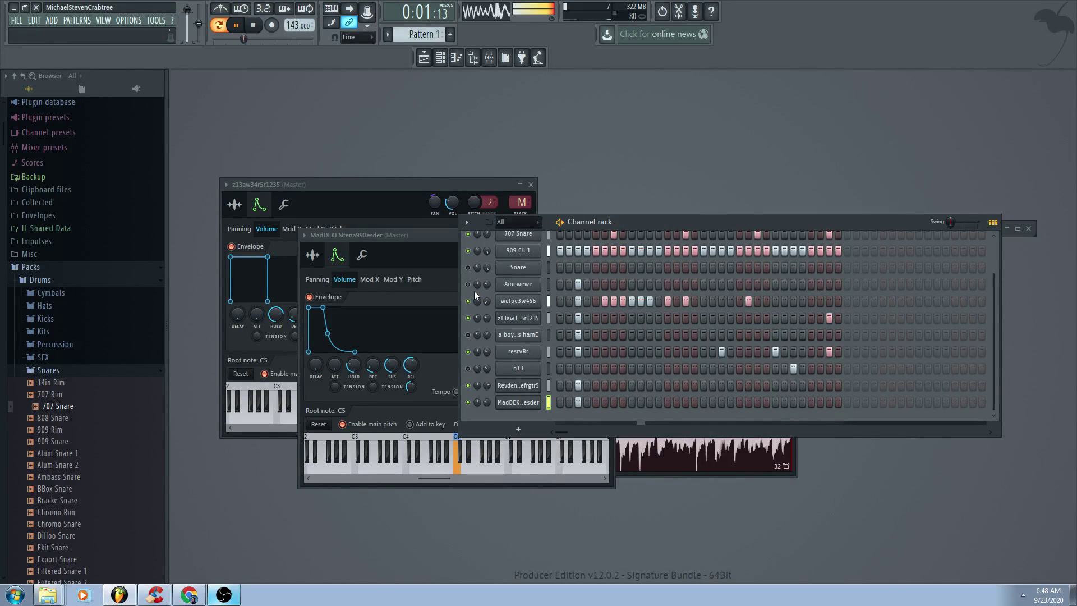
- Set the 909 CH 1 channel's volume to 81% and check the Ainewewe channel's settings
{"action": "left_click", "coordinate": [518, 251]}
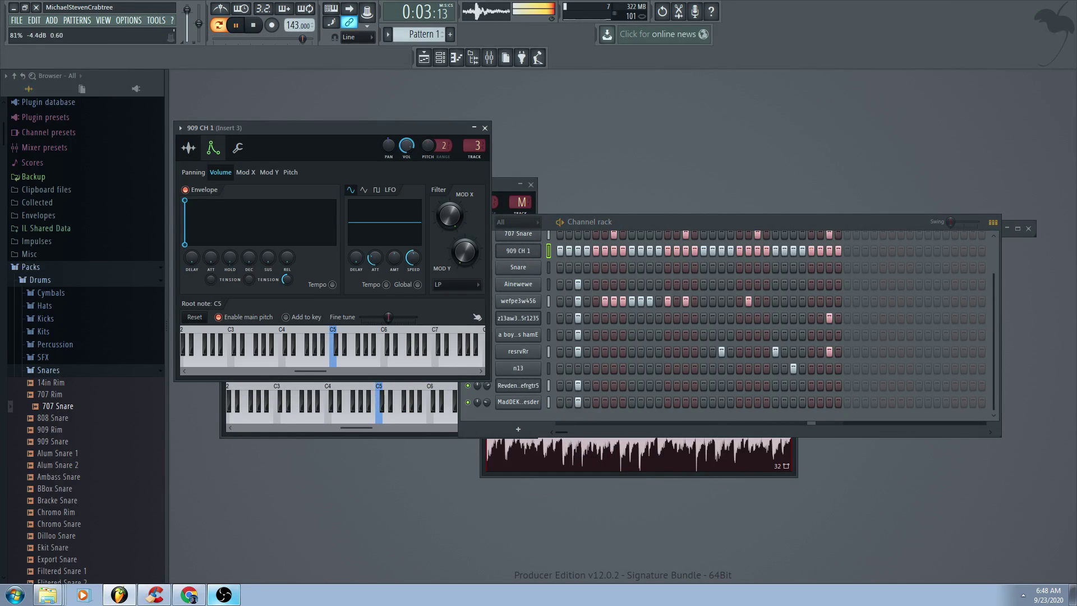
{"action": "left_click", "coordinate": [519, 285]}
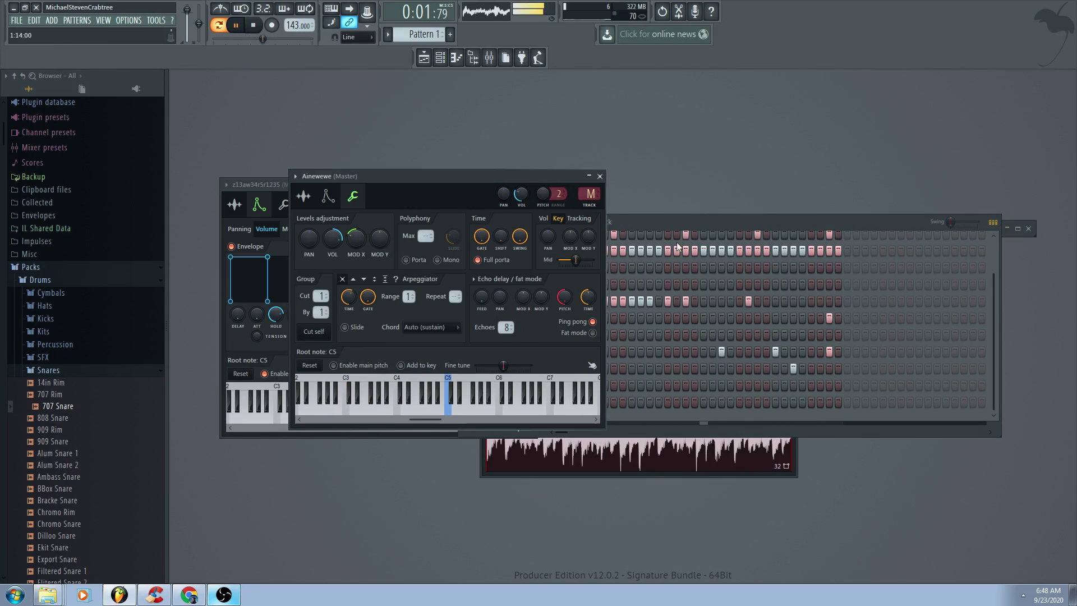
{"action": "left_click", "coordinate": [653, 240]}
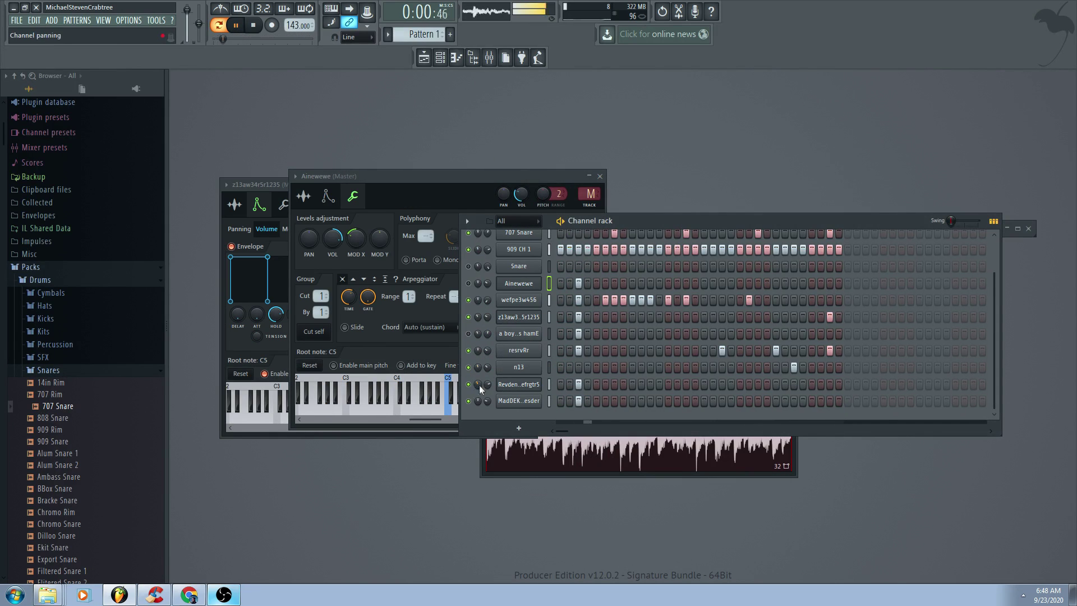
- Set the MadDEKENtena990esder sample's pitch shift to -120 cents
{"action": "left_click", "coordinate": [510, 402]}
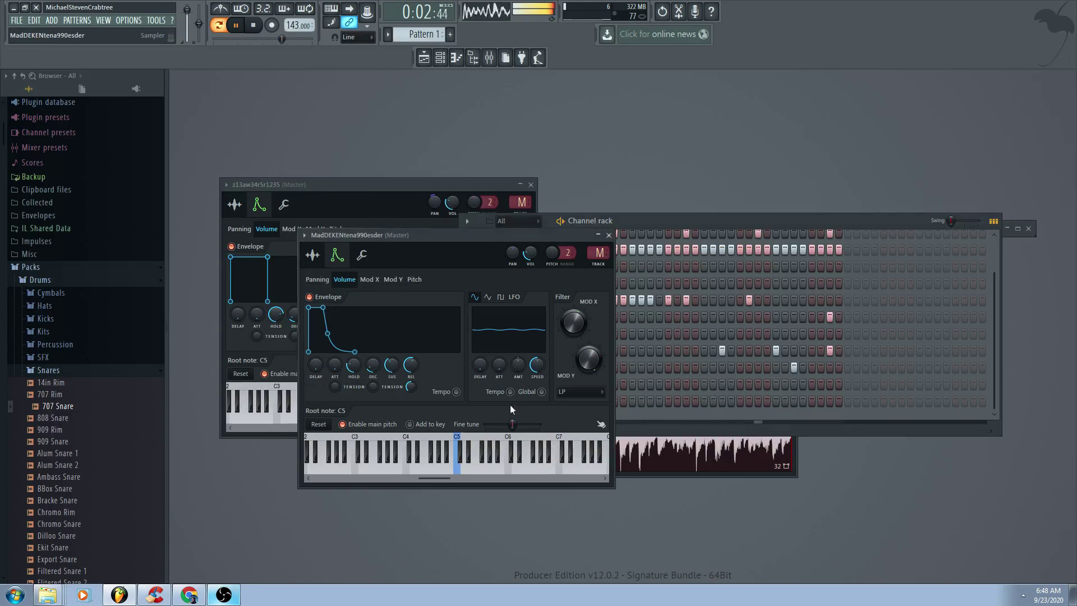
{"action": "left_click", "coordinate": [328, 256]}
{"action": "left_click_drag", "start_coordinate": [472, 298], "coordinate": [472, 304]}
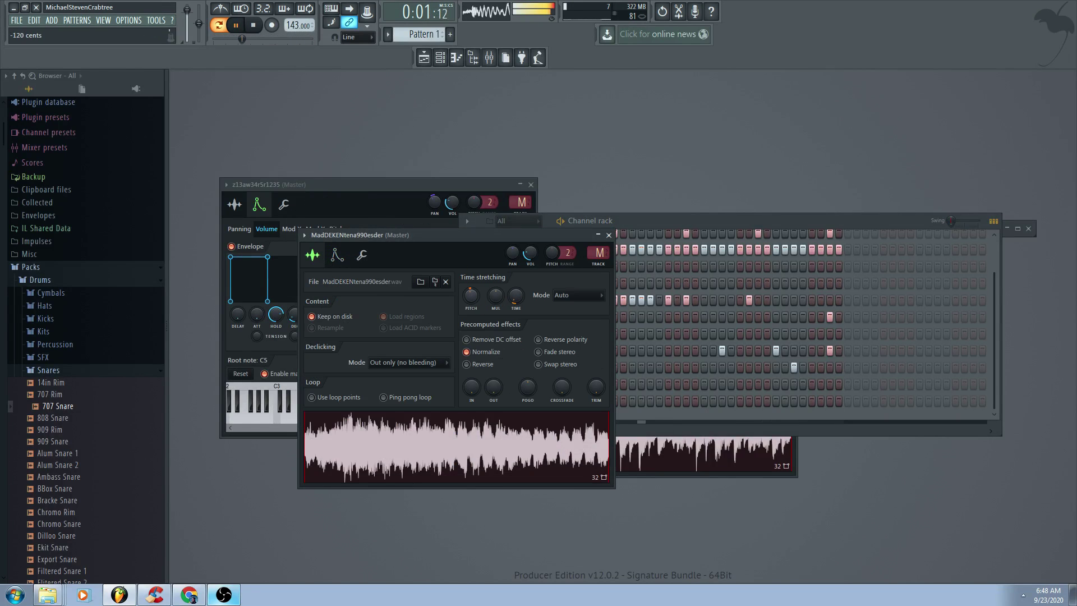
{"action": "left_click", "coordinate": [671, 222]}
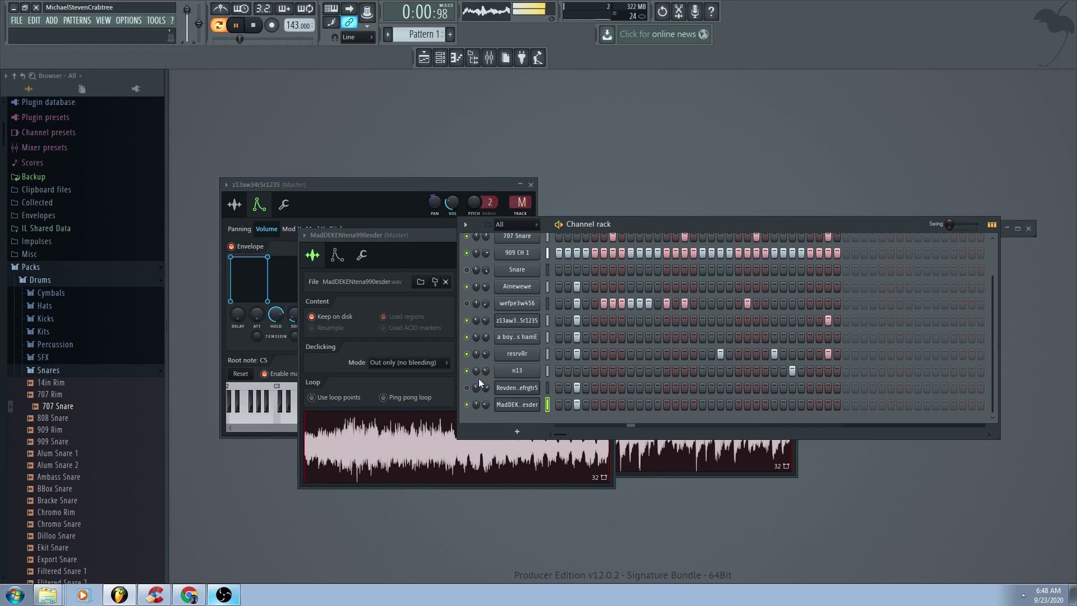
- Reopen the MadDEKENtena990esder channel's settings and lower the sample's pitch shift further
{"action": "left_click", "coordinate": [507, 404]}
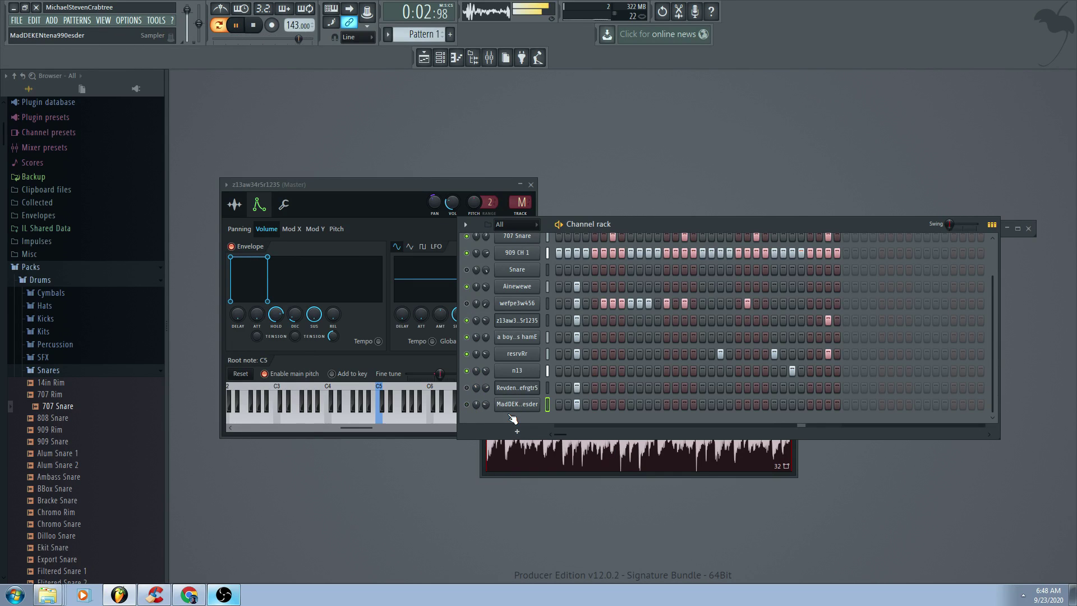
{"action": "left_click_drag", "start_coordinate": [471, 296], "coordinate": [470, 303]}
{"action": "left_click", "coordinate": [668, 222]}
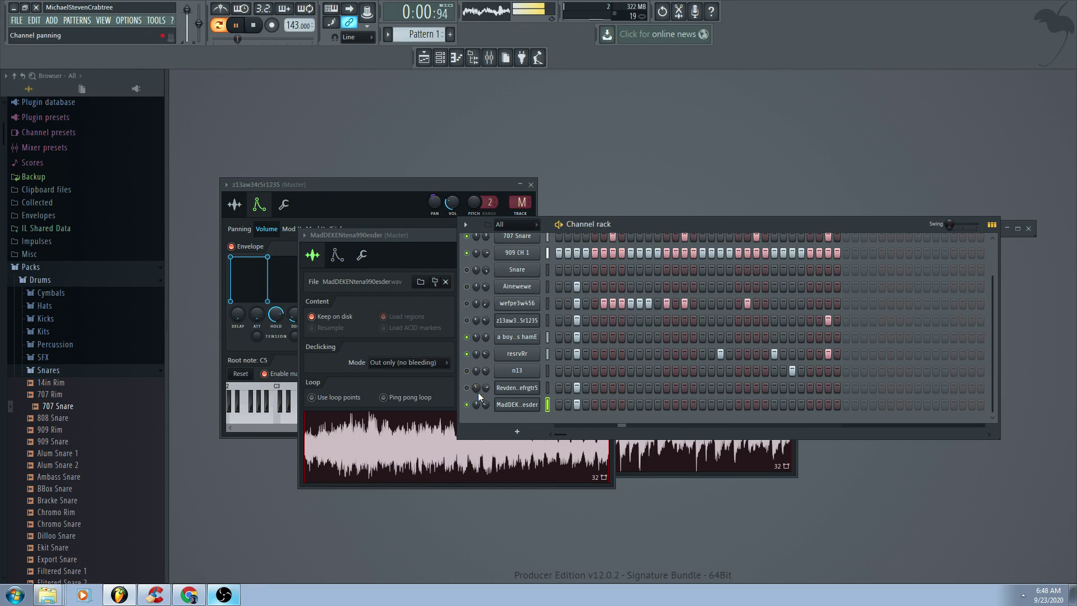
- Unmute the wefpe3w456 channel and clear its steps 7, 9 and 11
{"action": "left_click", "coordinate": [467, 304]}
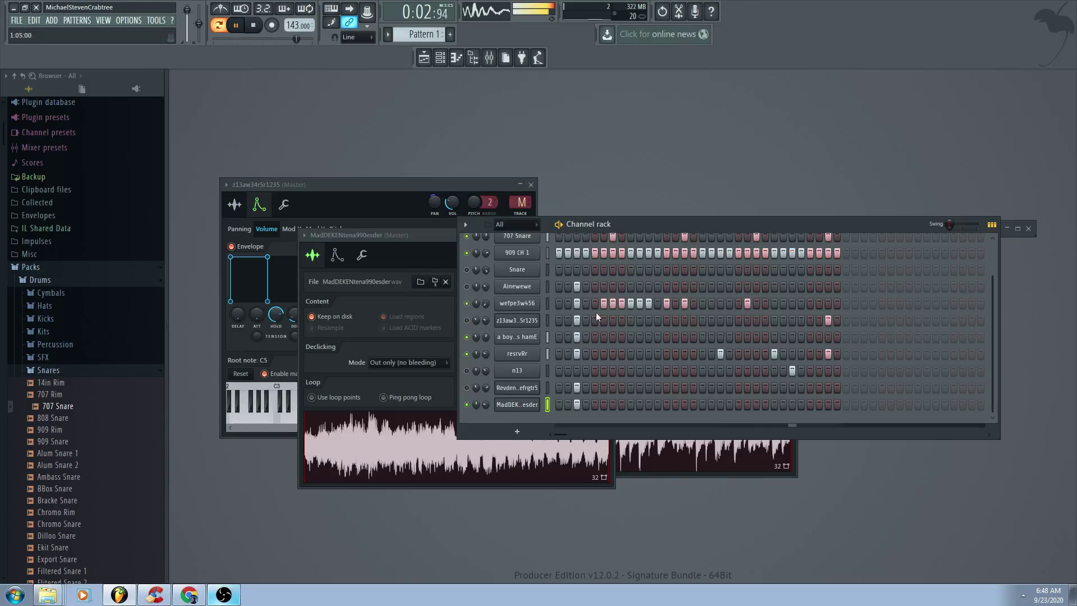
{"action": "right_click", "coordinate": [614, 305]}
{"action": "right_click", "coordinate": [631, 304]}
{"action": "left_click", "coordinate": [648, 304]}
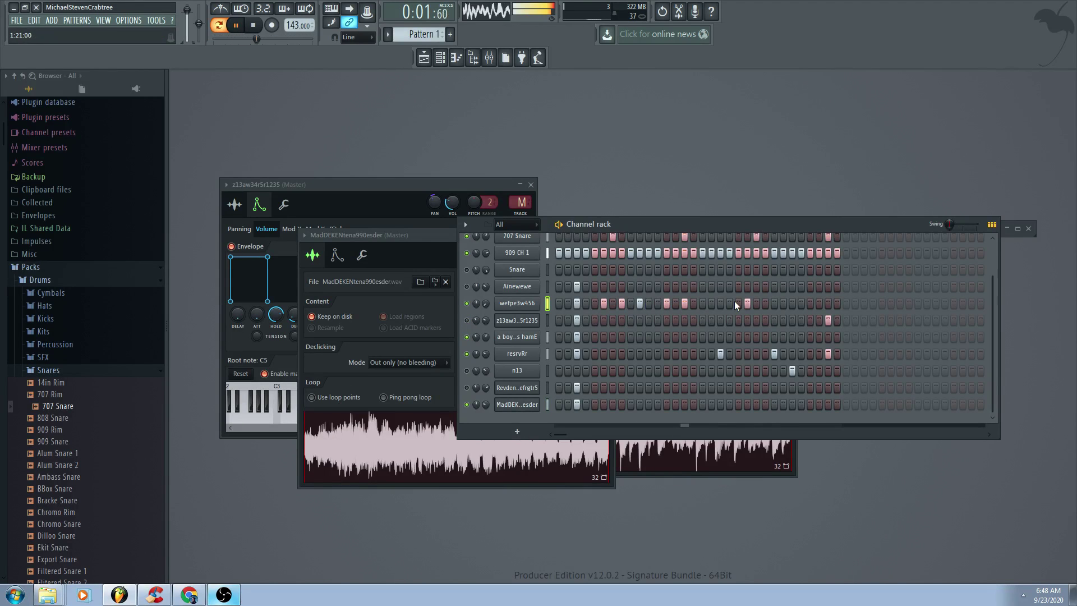
- Open the wefpe3w456 channel's sample settings and raise the channel volume
{"action": "left_click", "coordinate": [520, 303]}
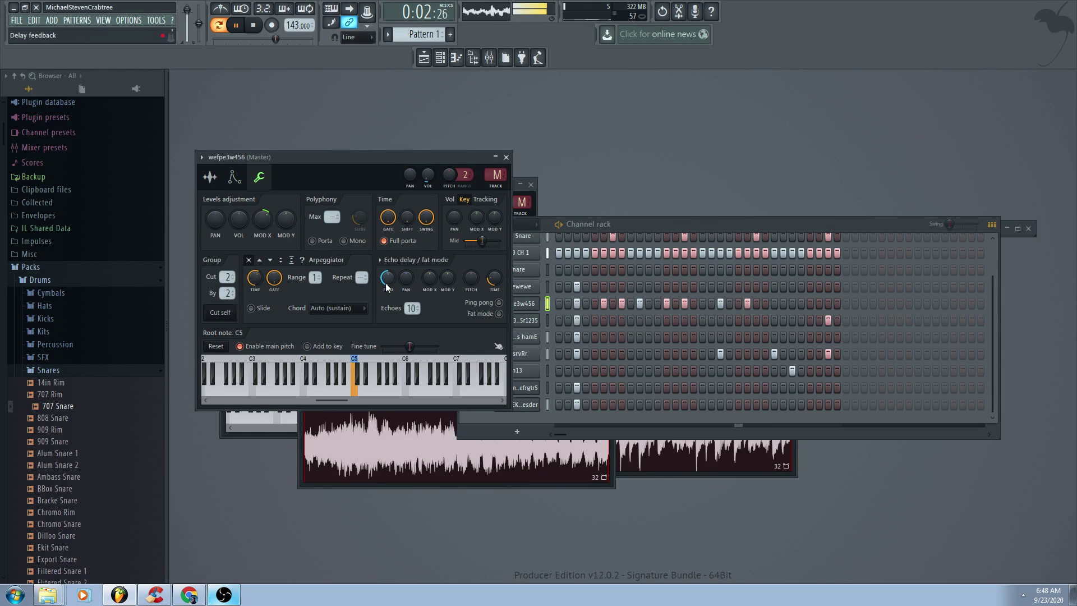
{"action": "left_click", "coordinate": [210, 178]}
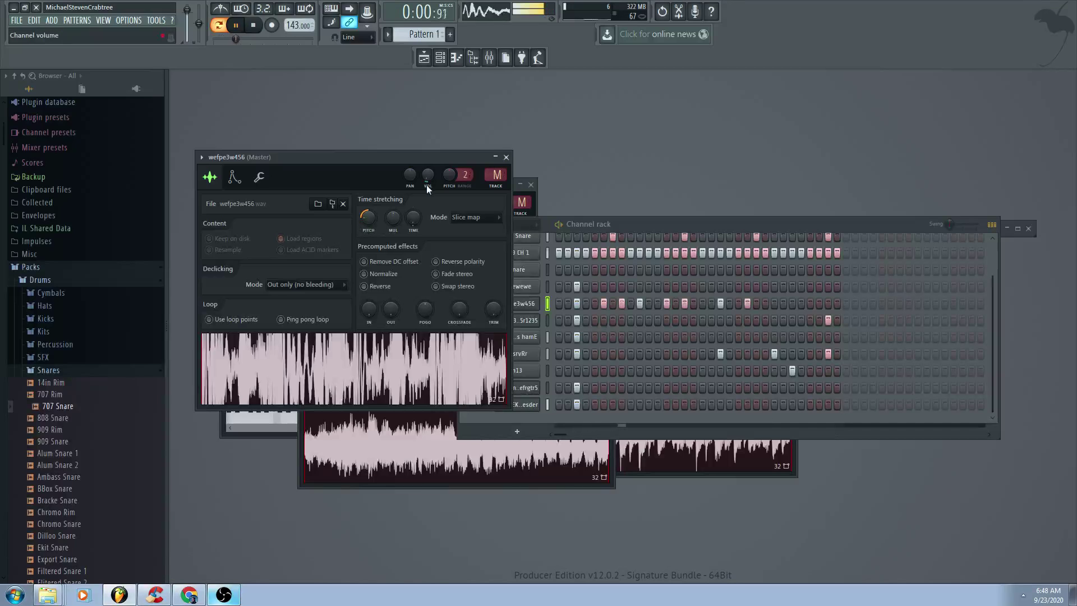
{"action": "left_click_drag", "start_coordinate": [427, 177], "coordinate": [427, 166]}
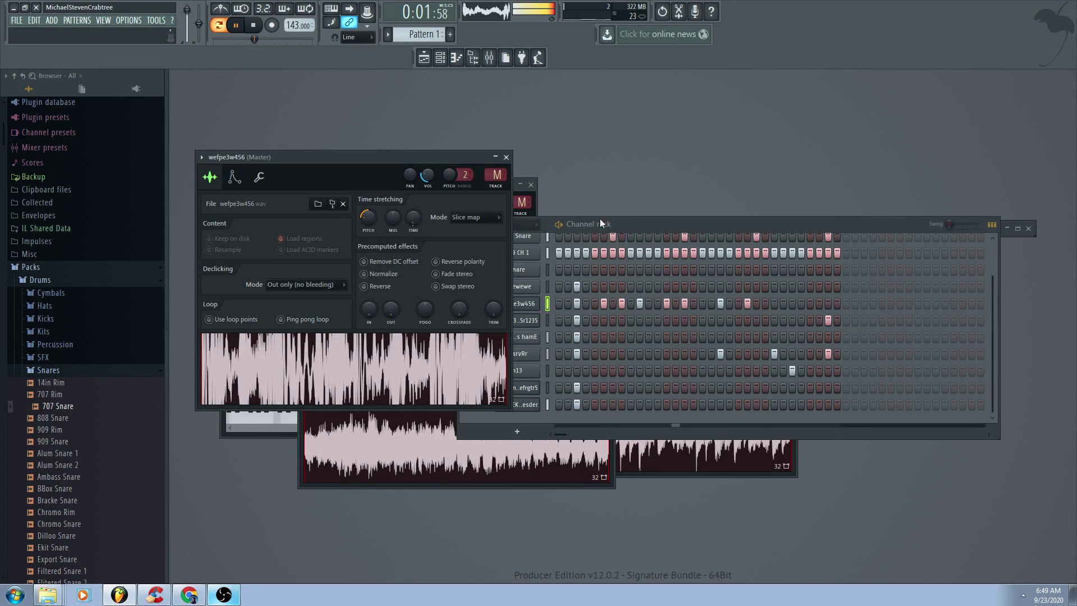
- Mute the z13aw34r5r1235 and Revden..efrgtr5 channels and unmute resrvRr in the channel rack
{"action": "left_click", "coordinate": [575, 223]}
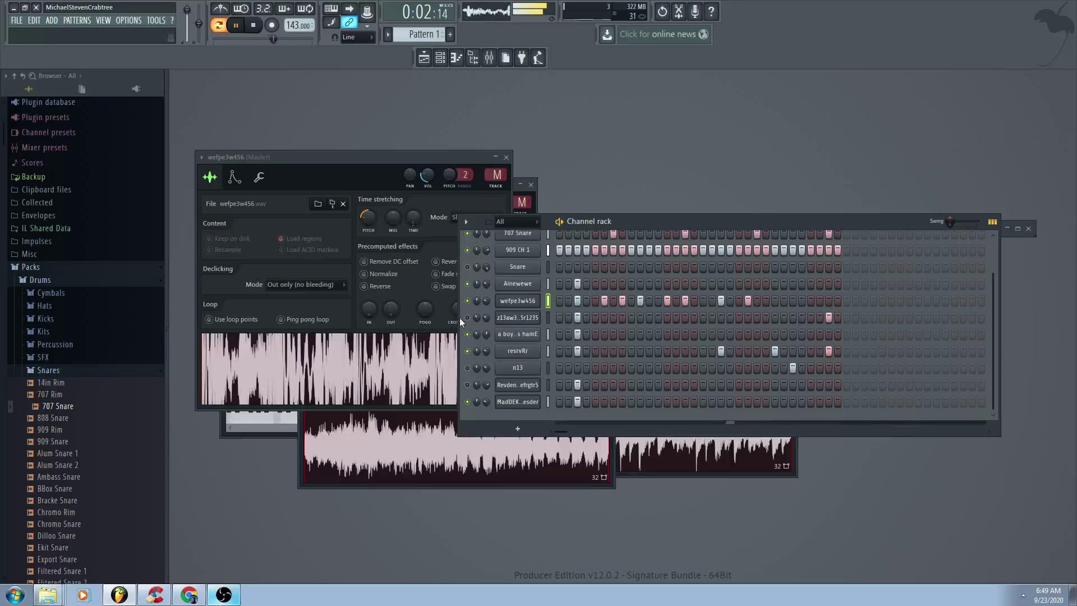
{"action": "left_click_drag", "start_coordinate": [460, 317], "coordinate": [461, 321]}
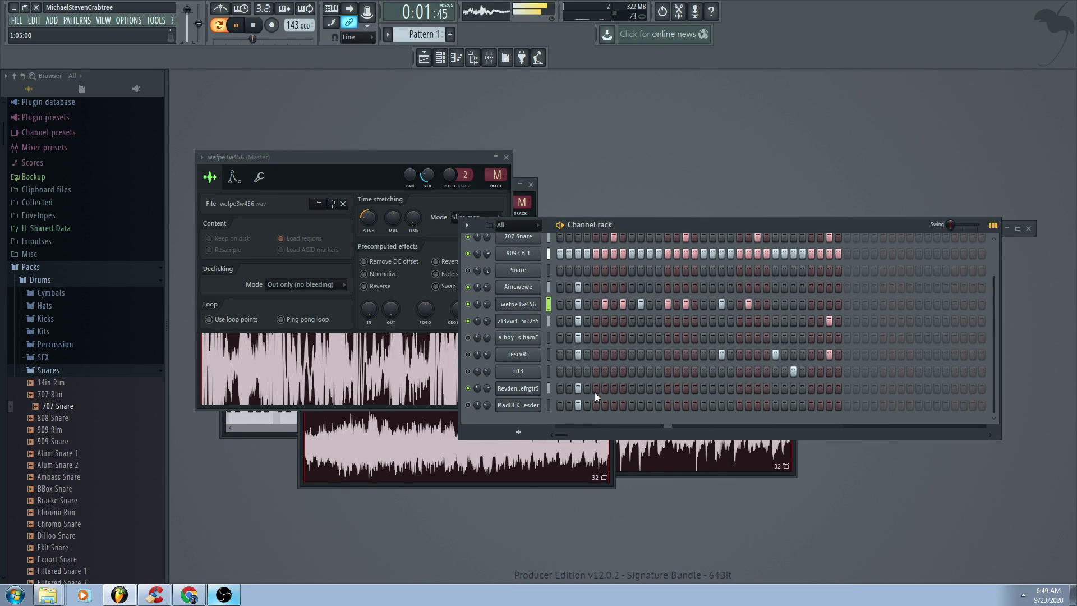
{"action": "left_click", "coordinate": [468, 354]}
{"action": "left_click", "coordinate": [468, 321]}
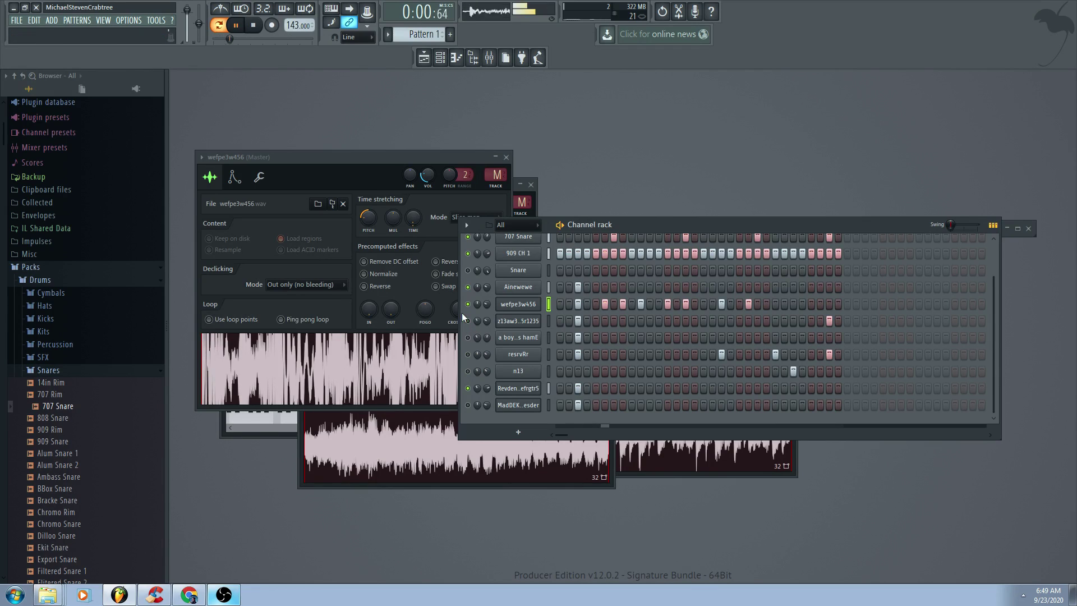
{"action": "left_click", "coordinate": [468, 354]}
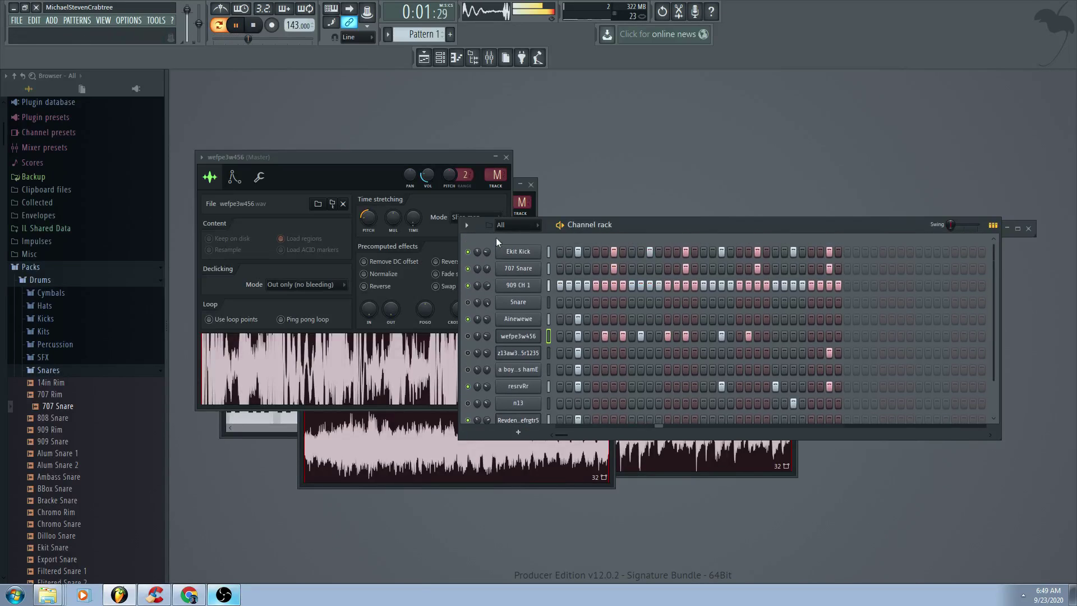
{"action": "scroll", "coordinate": [486, 319], "scroll_direction": "up", "scroll_amount": 1}
{"action": "left_click", "coordinate": [468, 403]}
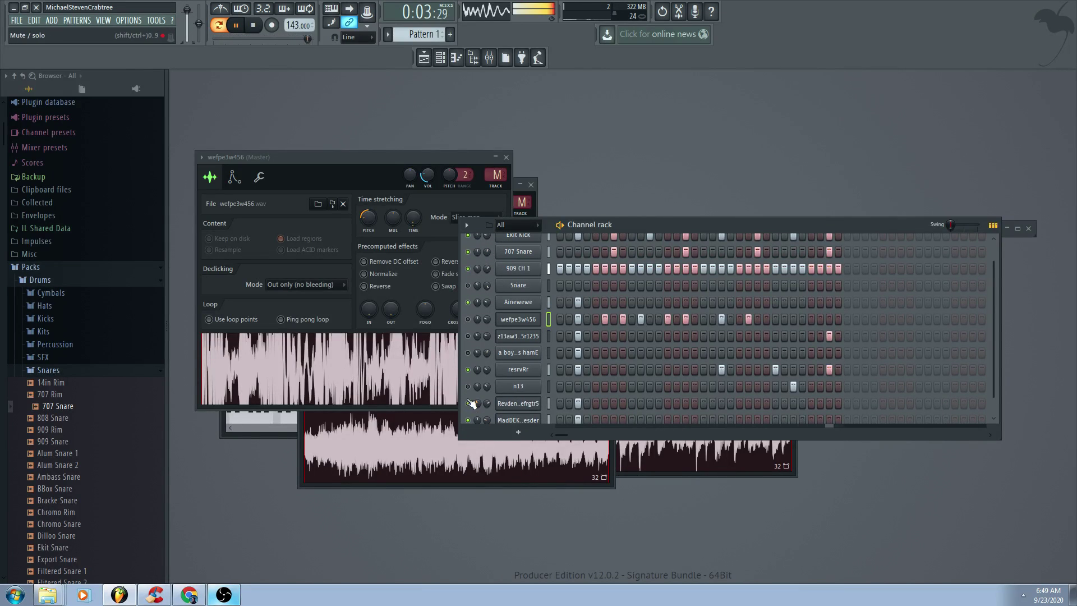
- Lower the MadDEKENtena990esder sample's time-stretching pitch once more and return to the channel rack
{"action": "scroll", "coordinate": [483, 403], "scroll_direction": "down", "scroll_amount": 1}
{"action": "left_click", "coordinate": [518, 408]}
{"action": "left_click", "coordinate": [518, 410]}
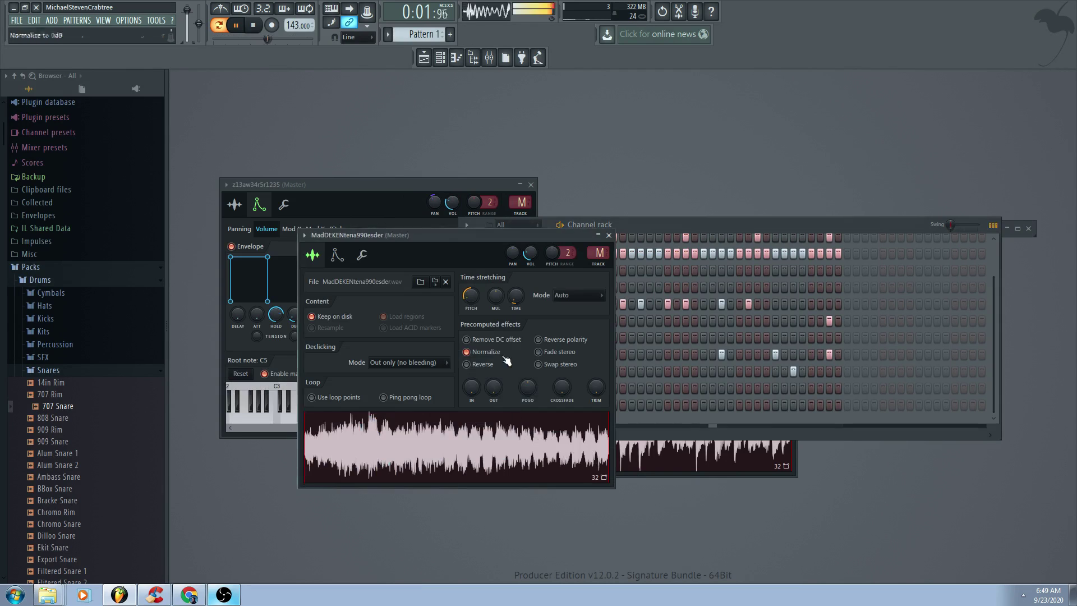
{"action": "left_click_drag", "start_coordinate": [474, 300], "coordinate": [477, 333]}
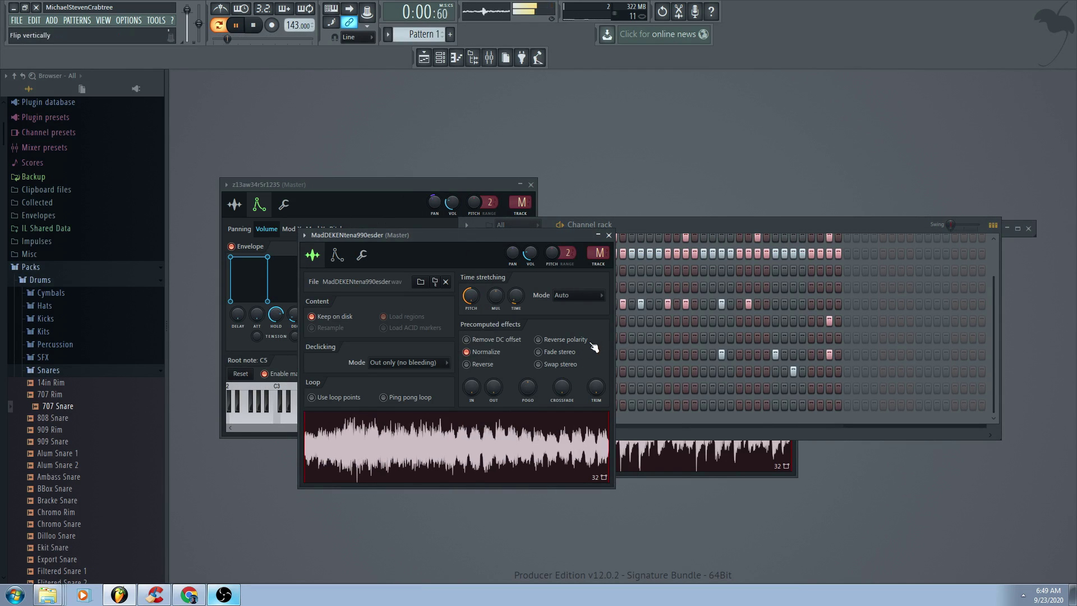
{"action": "left_click", "coordinate": [682, 225]}
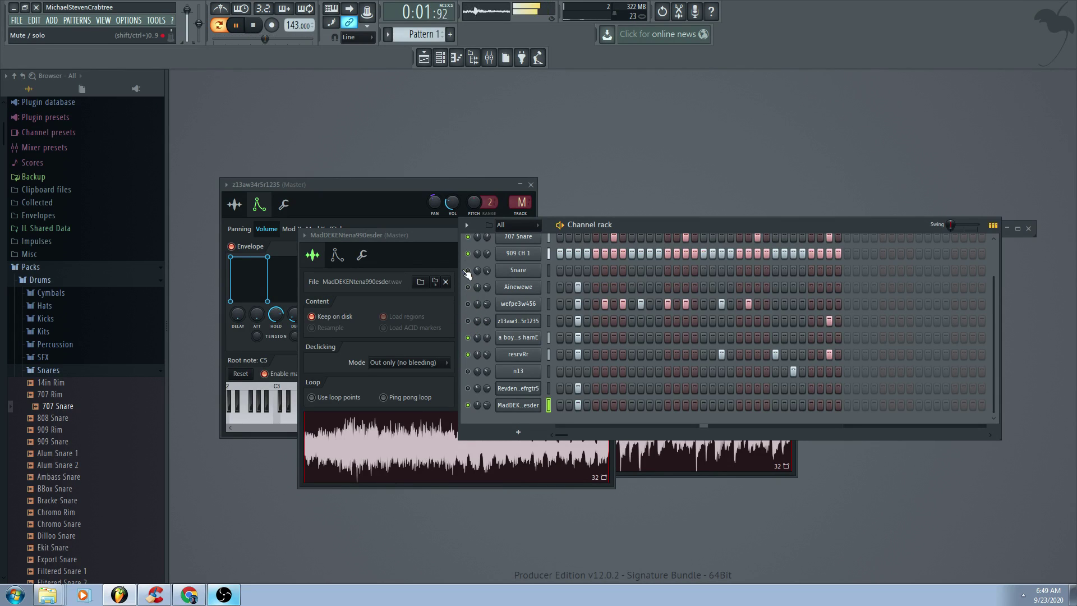
- Mute the a boy..s hamE, Revden..efrgtr5 and MadDEK..esder channels in the channel rack
{"action": "scroll", "coordinate": [475, 335], "scroll_direction": "up", "scroll_amount": 1}
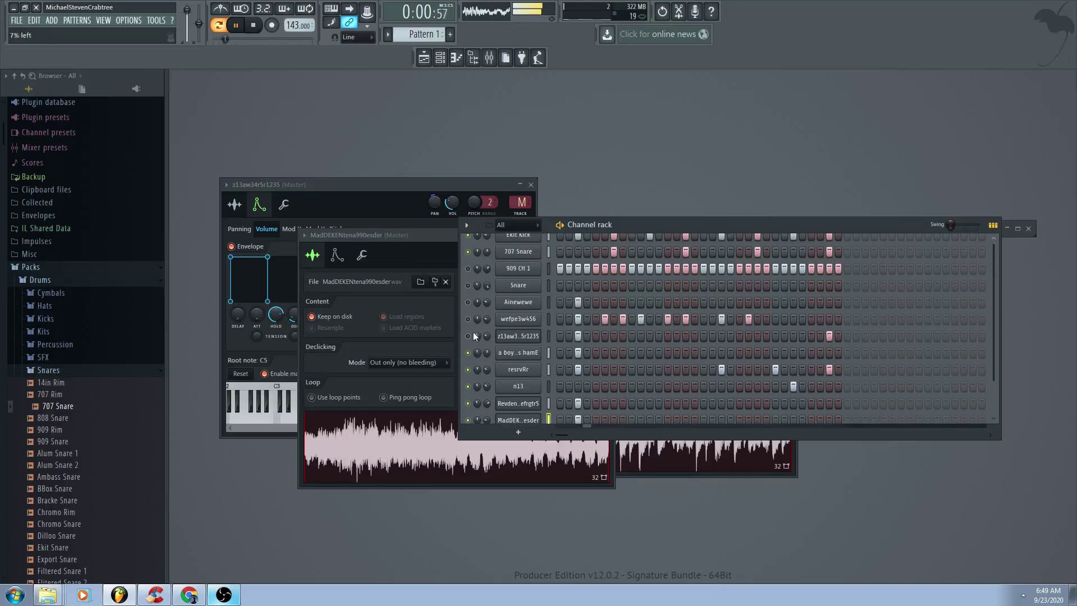
{"action": "scroll", "coordinate": [473, 359], "scroll_direction": "down", "scroll_amount": 1}
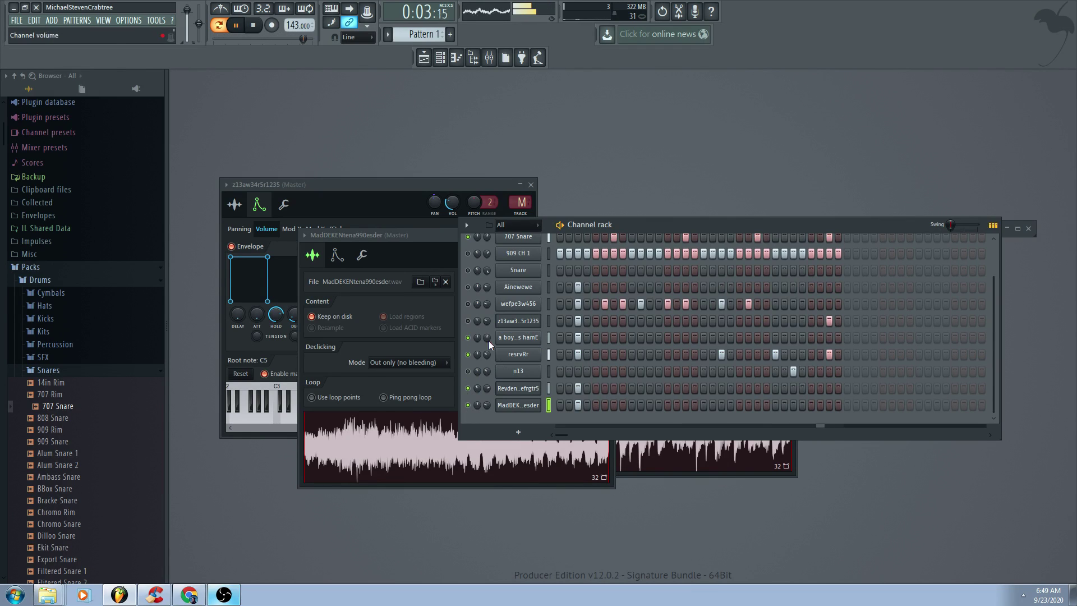
{"action": "left_click", "coordinate": [468, 338]}
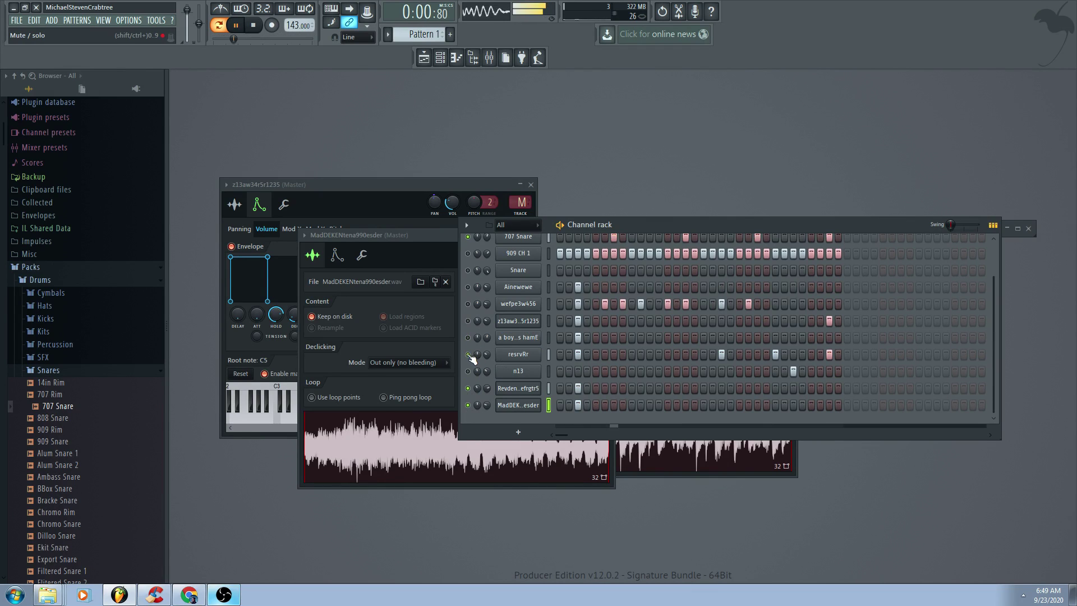
{"action": "left_click", "coordinate": [467, 389]}
{"action": "left_click", "coordinate": [468, 405]}
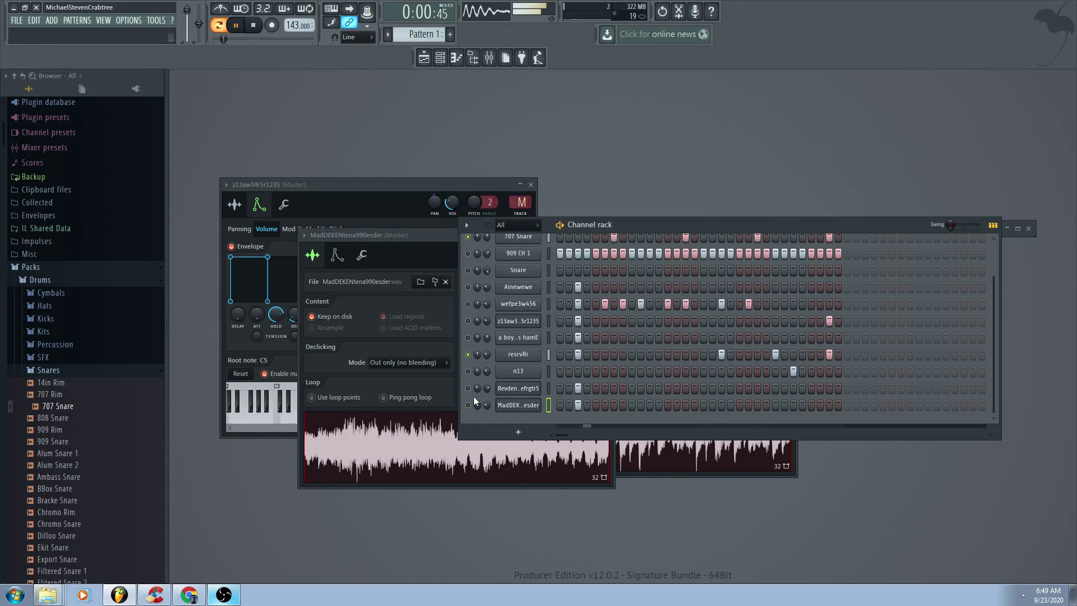
- Open the resrvRr channel's settings, lower the sample's time-stretching pitch and check its volume envelope
{"action": "left_click", "coordinate": [518, 356]}
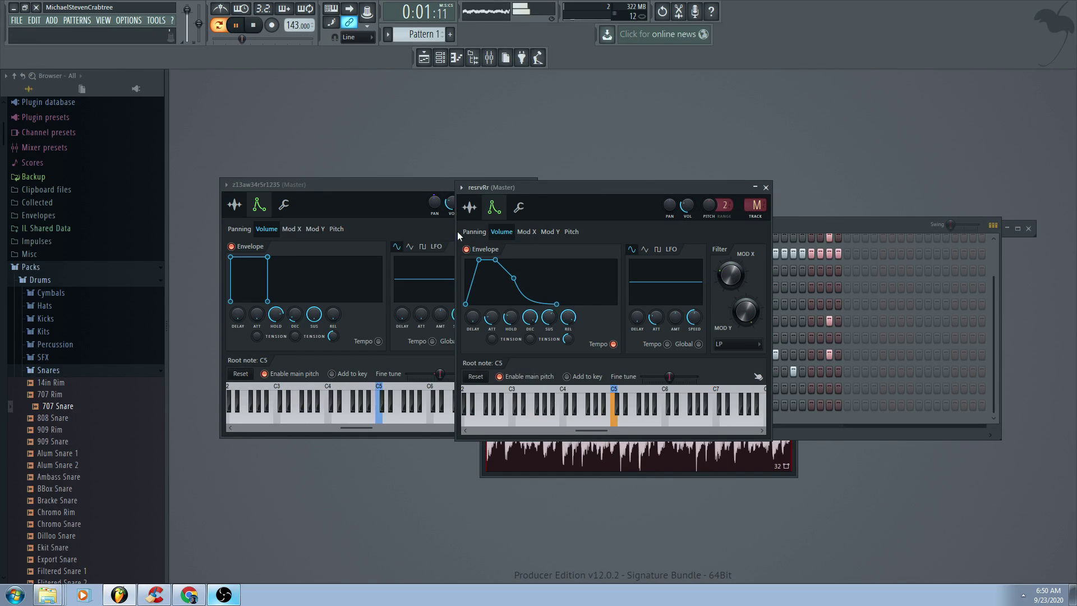
{"action": "left_click", "coordinate": [469, 207]}
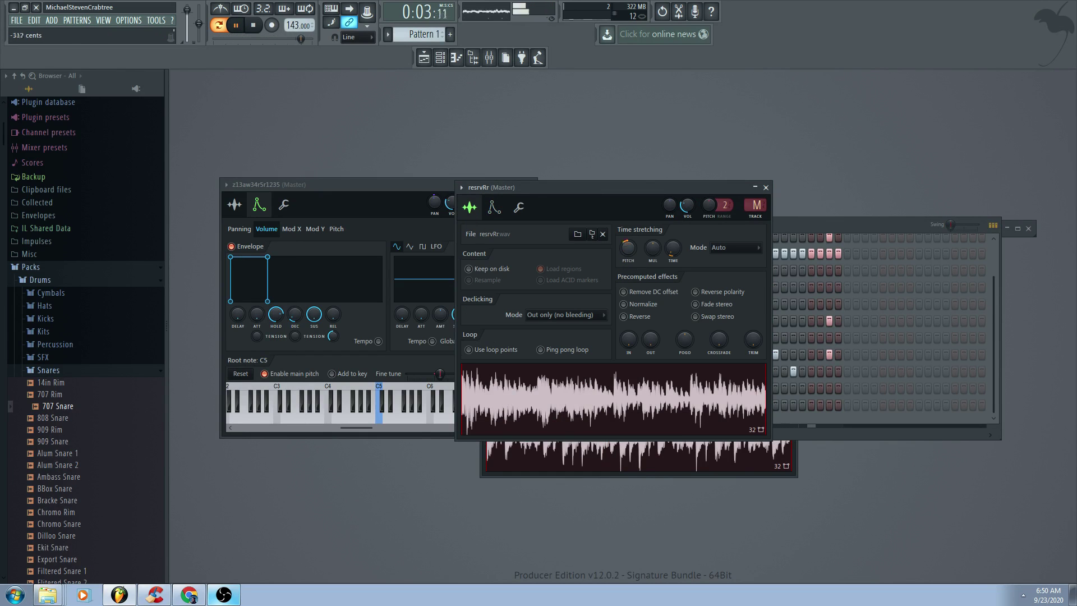
{"action": "left_click", "coordinate": [807, 227]}
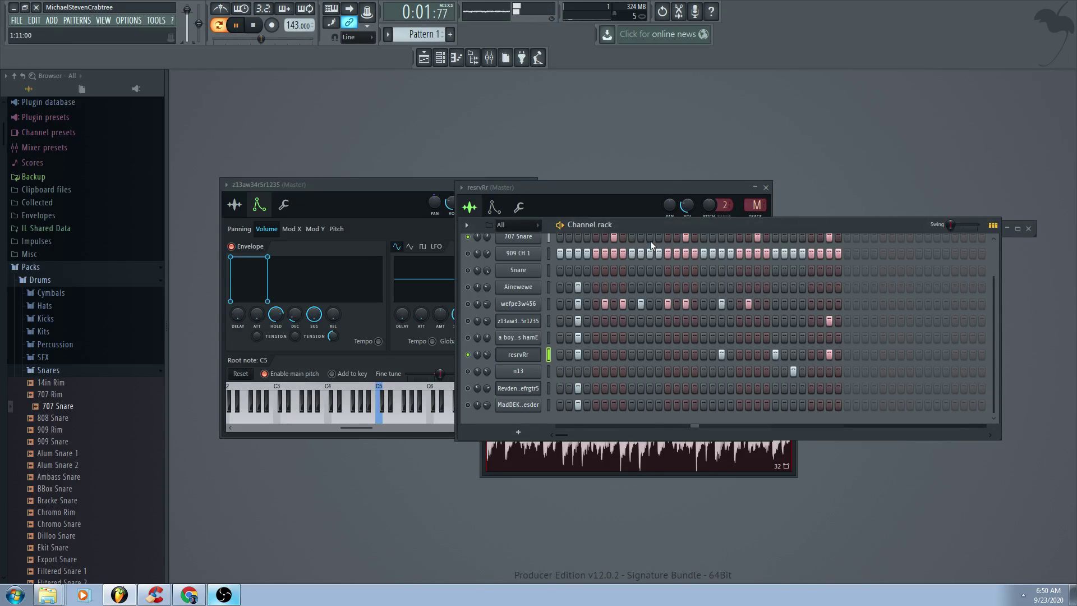
{"action": "left_click", "coordinate": [629, 202]}
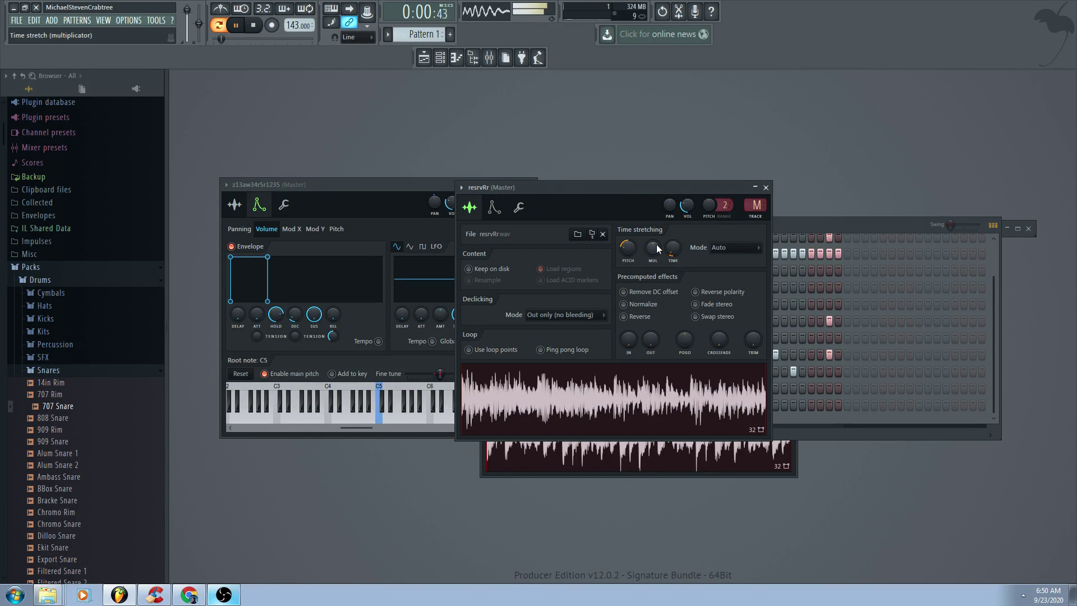
{"action": "left_click", "coordinate": [494, 207]}
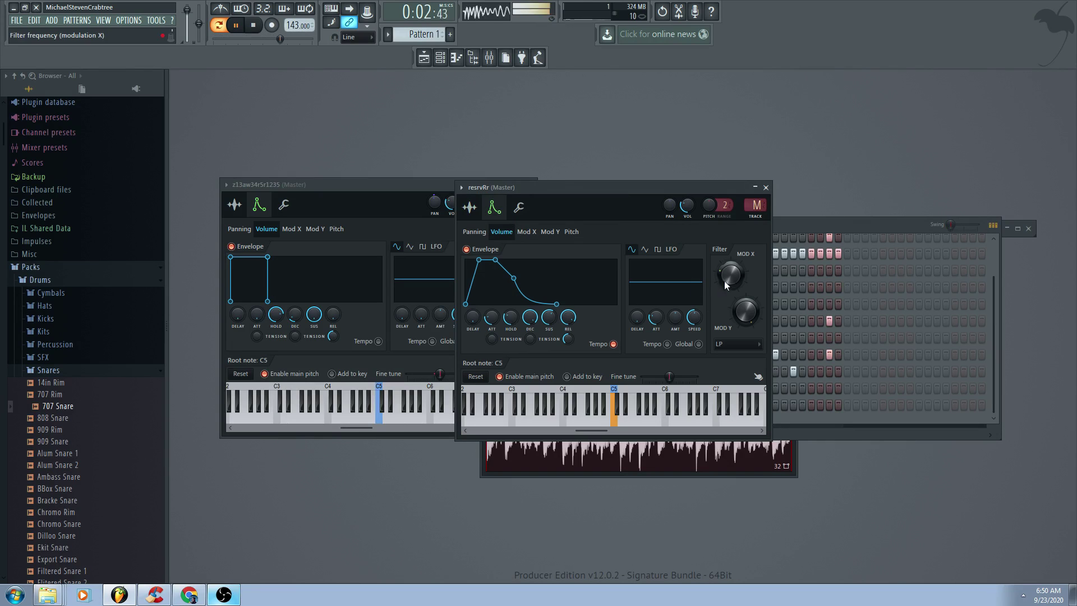
{"action": "left_click", "coordinate": [807, 234]}
- Unmute the wefpe3w456 channel, clear its existing steps and add a step at position 31
{"action": "scroll", "coordinate": [597, 298], "scroll_direction": "up", "scroll_amount": 2}
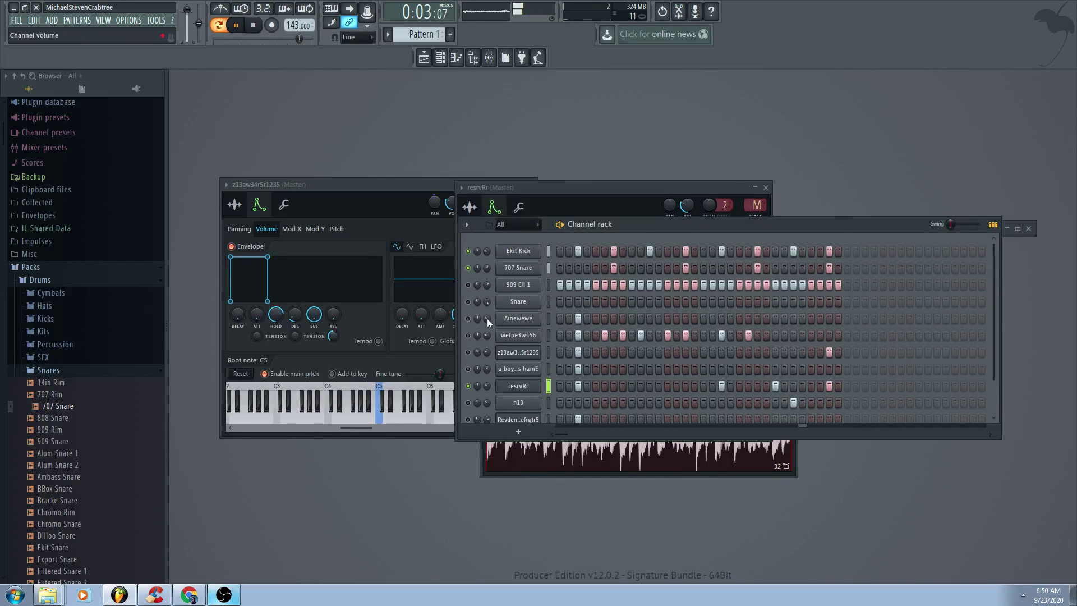
{"action": "left_click", "coordinate": [468, 335]}
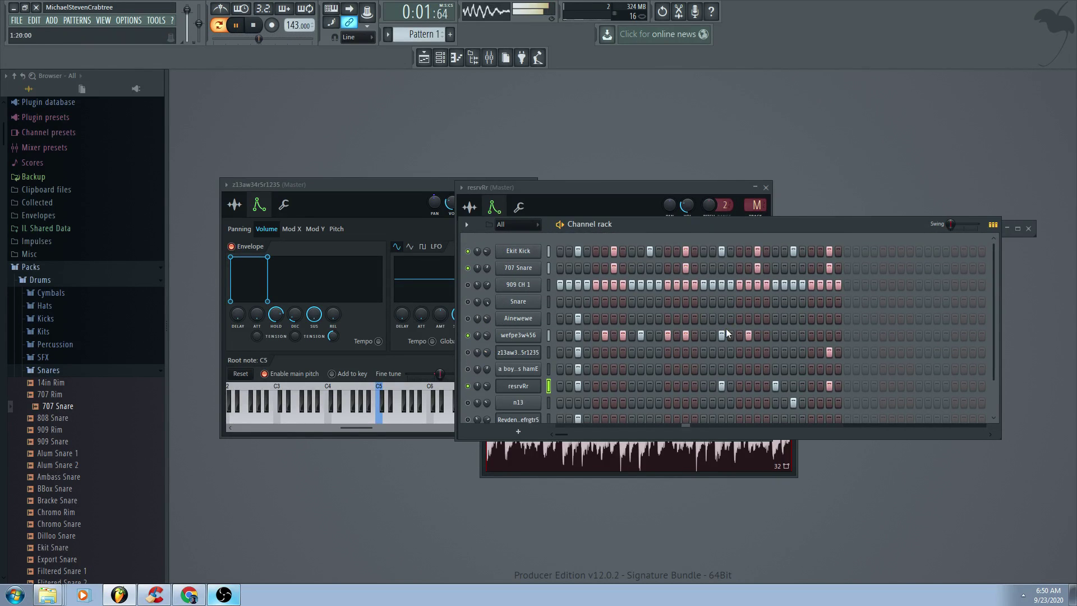
{"action": "mouse_move", "coordinate": [793, 334]}
{"action": "left_mouse_down"}
{"action": "mouse_move", "coordinate": [818, 341]}
{"action": "mouse_move", "coordinate": [900, 312]}
{"action": "mouse_move", "coordinate": [836, 351]}
{"action": "mouse_move", "coordinate": [913, 323]}
{"action": "mouse_move", "coordinate": [858, 335]}
{"action": "mouse_move", "coordinate": [835, 317]}
{"action": "mouse_move", "coordinate": [874, 334]}
{"action": "mouse_move", "coordinate": [824, 334]}
{"action": "mouse_move", "coordinate": [828, 354]}
{"action": "mouse_move", "coordinate": [827, 340]}
{"action": "mouse_move", "coordinate": [784, 334]}
{"action": "mouse_move", "coordinate": [588, 333]}
{"action": "left_mouse_up"}
{"action": "right_click", "coordinate": [811, 334]}
{"action": "left_click", "coordinate": [826, 352]}
{"action": "left_click", "coordinate": [827, 336]}
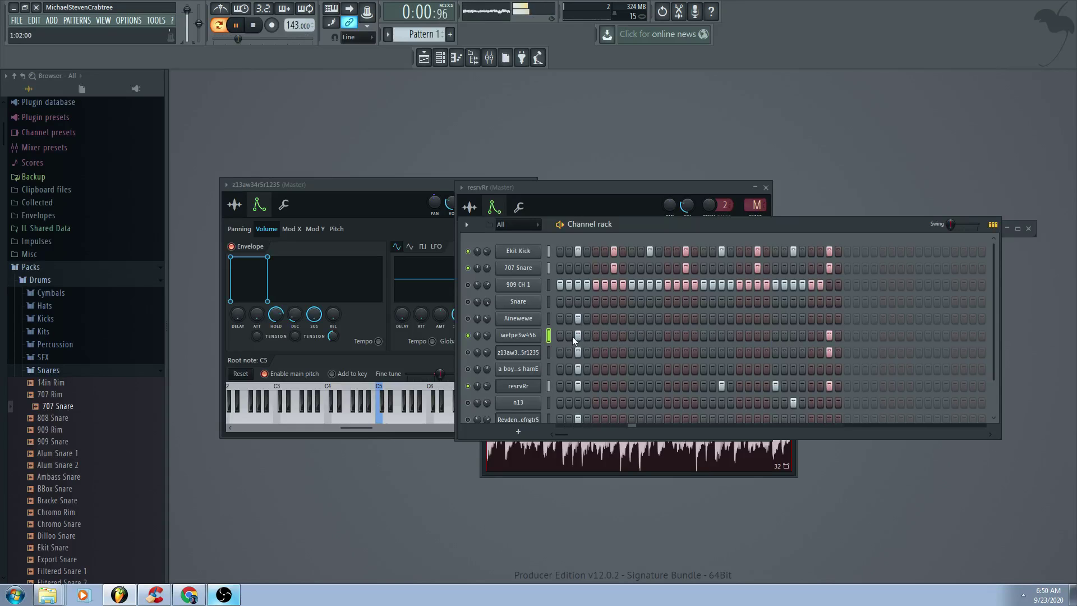
{"action": "left_click", "coordinate": [570, 336]}
{"action": "right_click", "coordinate": [576, 335]}
- Mute the wefpe3w456 channel and unmute the a boy..s hamE and Ainewewe channels
{"action": "left_click", "coordinate": [468, 335]}
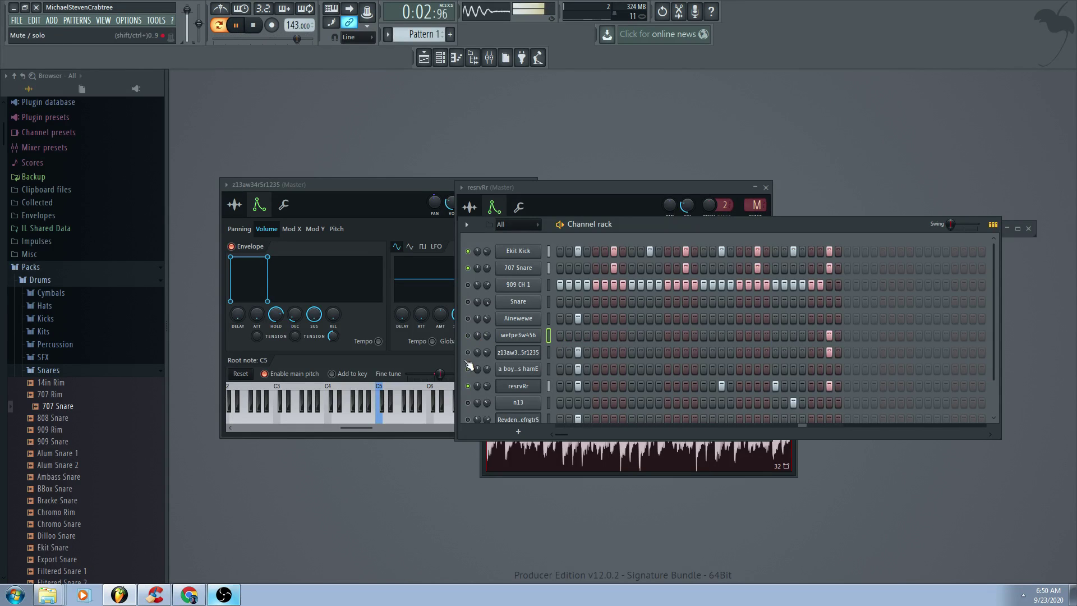
{"action": "left_click", "coordinate": [468, 368]}
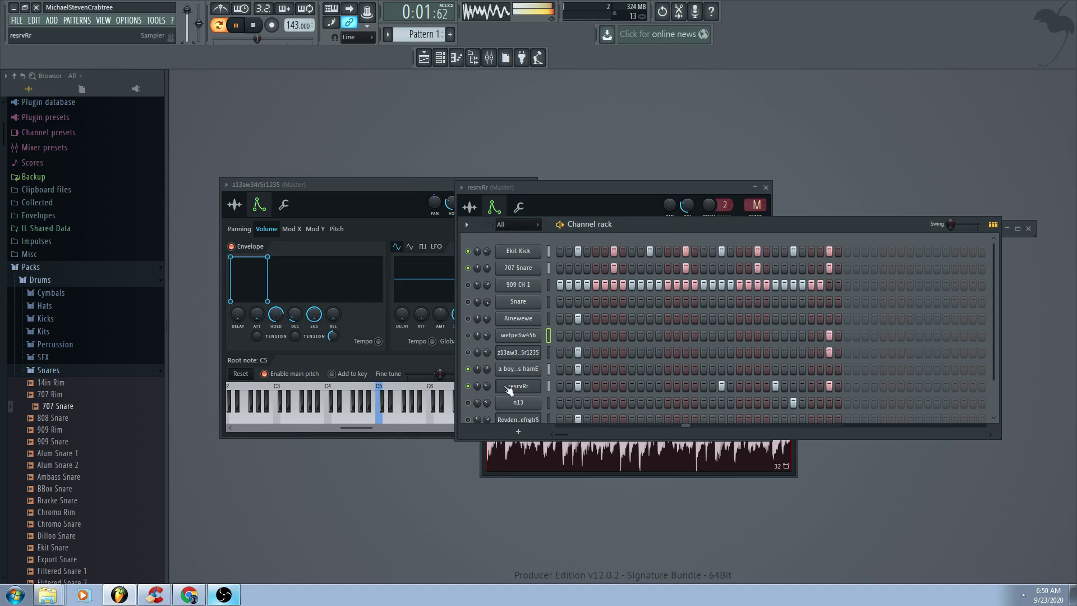
{"action": "left_click", "coordinate": [811, 318]}
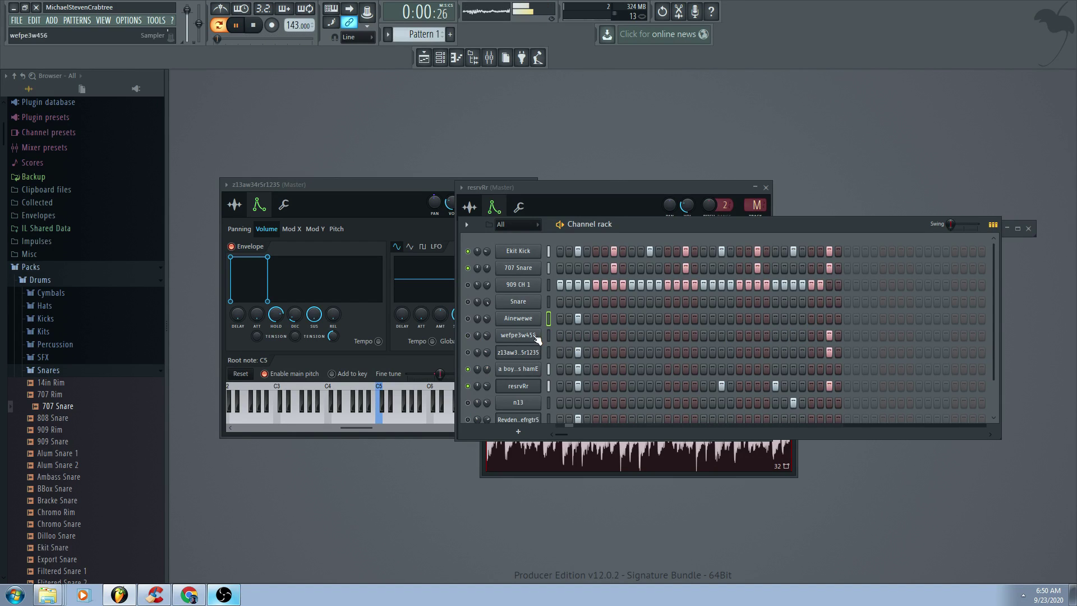
{"action": "left_click", "coordinate": [456, 320]}
{"action": "left_click", "coordinate": [819, 229]}
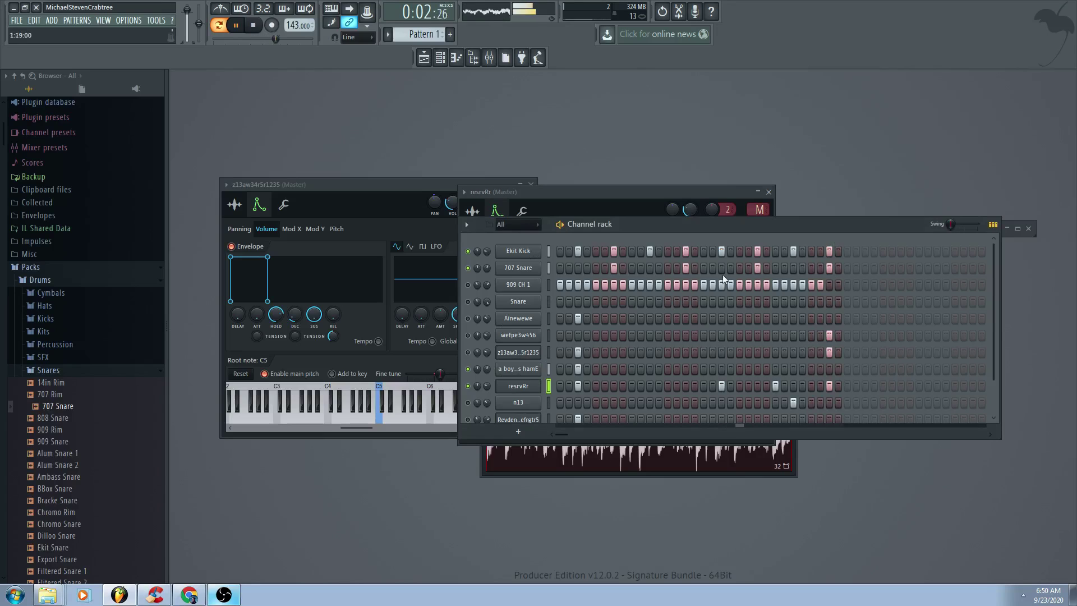
{"action": "left_click_drag", "start_coordinate": [649, 335], "coordinate": [658, 328]}
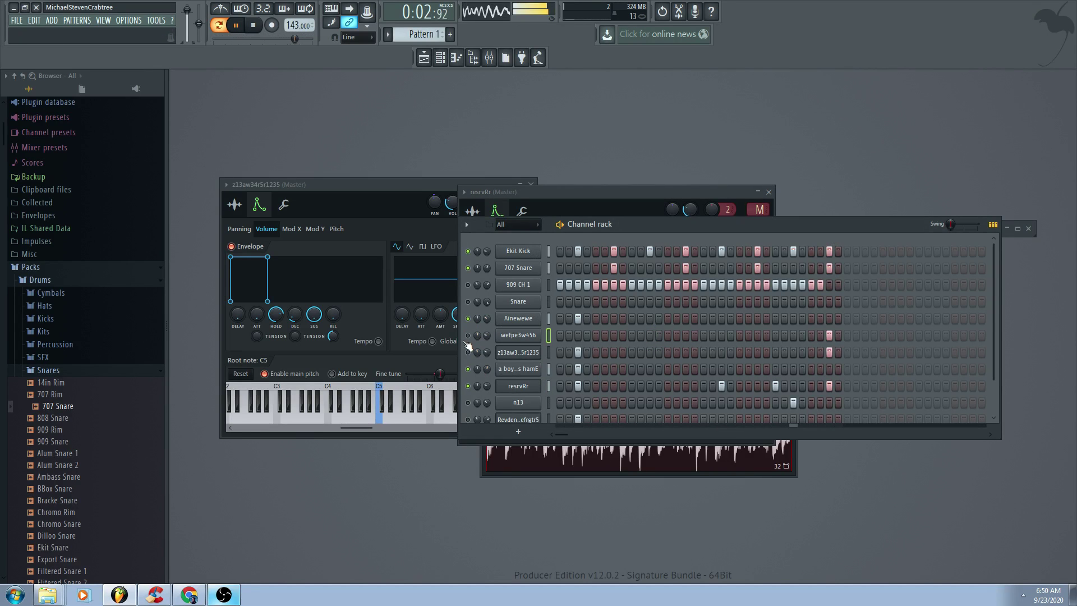
- Unmute the wefpe3w456 channel and add steps 7 and 26, clearing the trial steps at 13, 14 and 19
{"action": "left_click", "coordinate": [578, 334]}
{"action": "left_click", "coordinate": [676, 334]}
{"action": "left_click", "coordinate": [721, 336]}
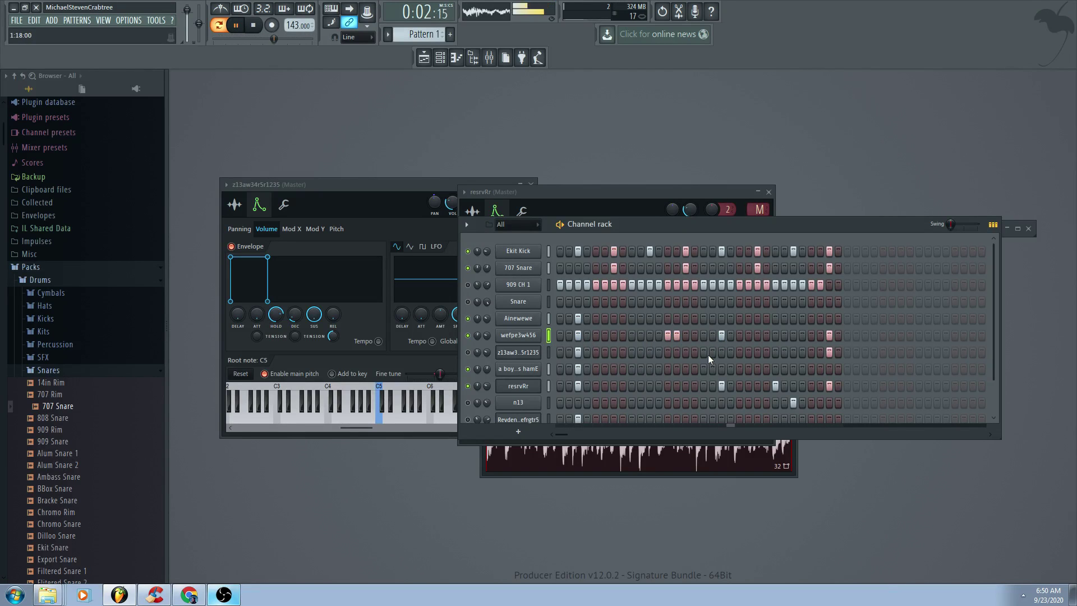
{"action": "right_click", "coordinate": [677, 336]}
{"action": "right_click", "coordinate": [668, 336]}
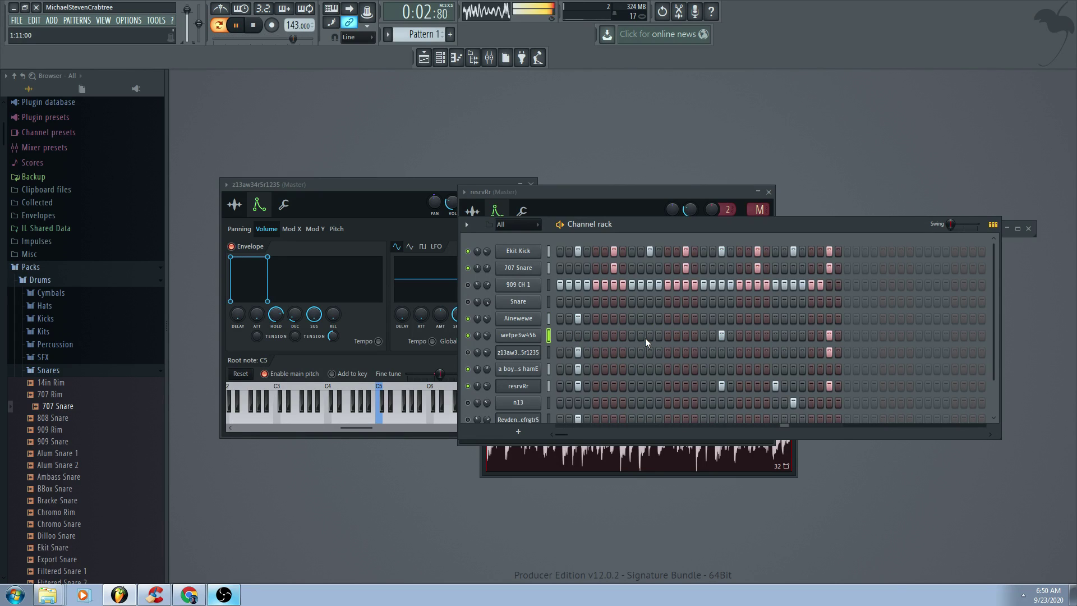
{"action": "left_click", "coordinate": [614, 336]}
{"action": "left_click", "coordinate": [722, 335]}
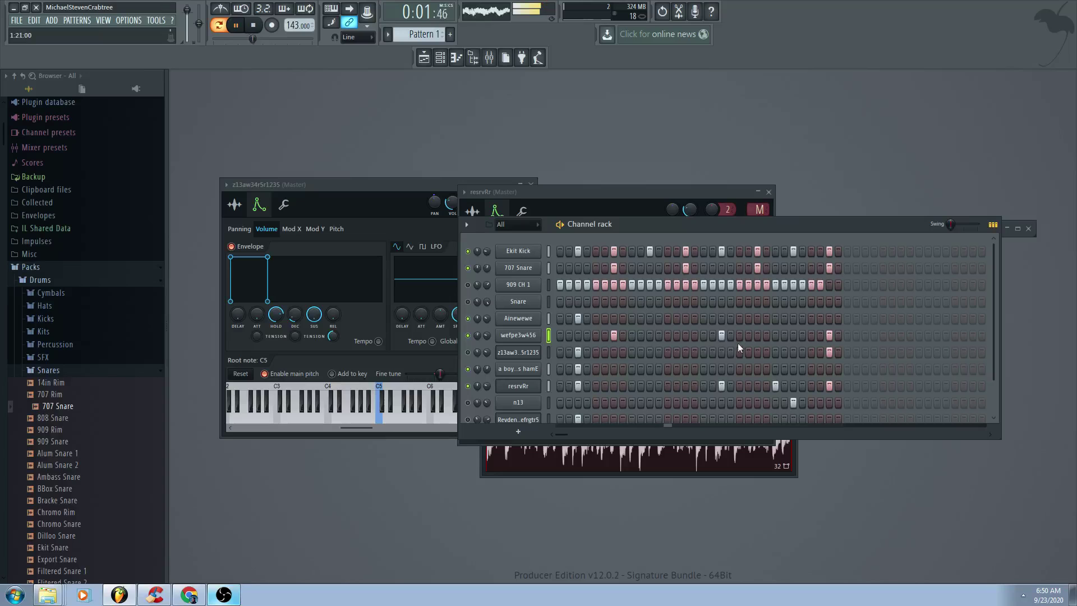
{"action": "left_click", "coordinate": [785, 335]}
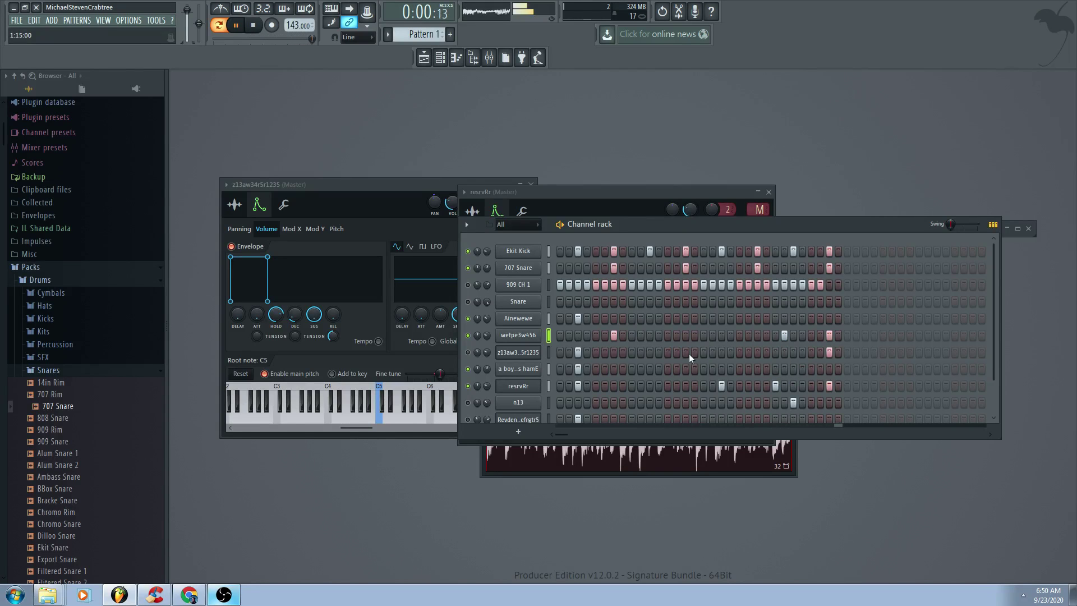
- Check the wefpe3w456 channel's sample settings and return to the channel rack
{"action": "left_click", "coordinate": [511, 337]}
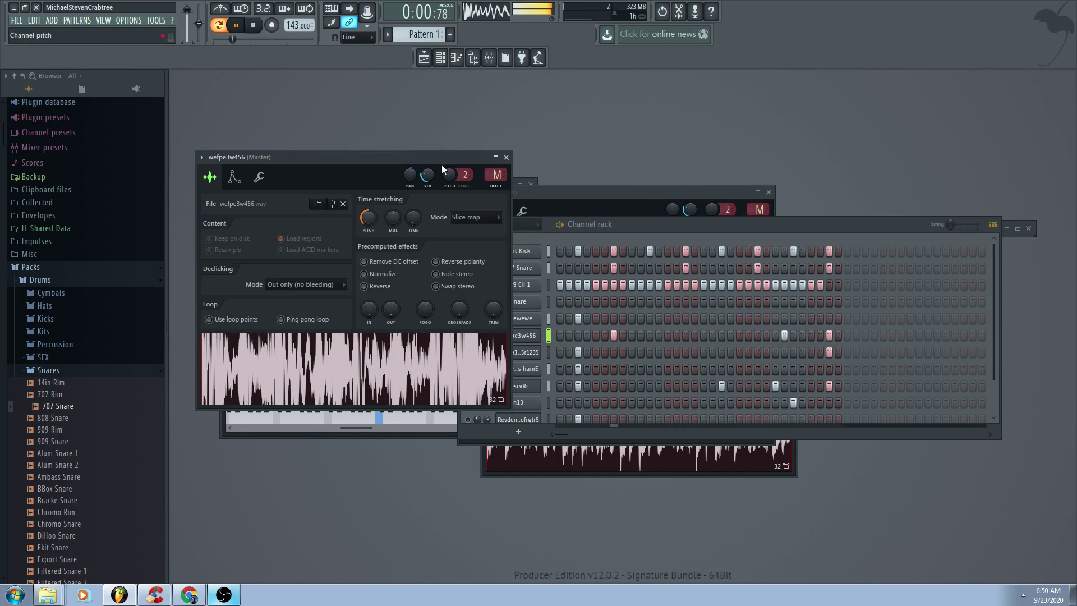
{"action": "left_click", "coordinate": [594, 208]}
{"action": "left_click", "coordinate": [813, 226]}
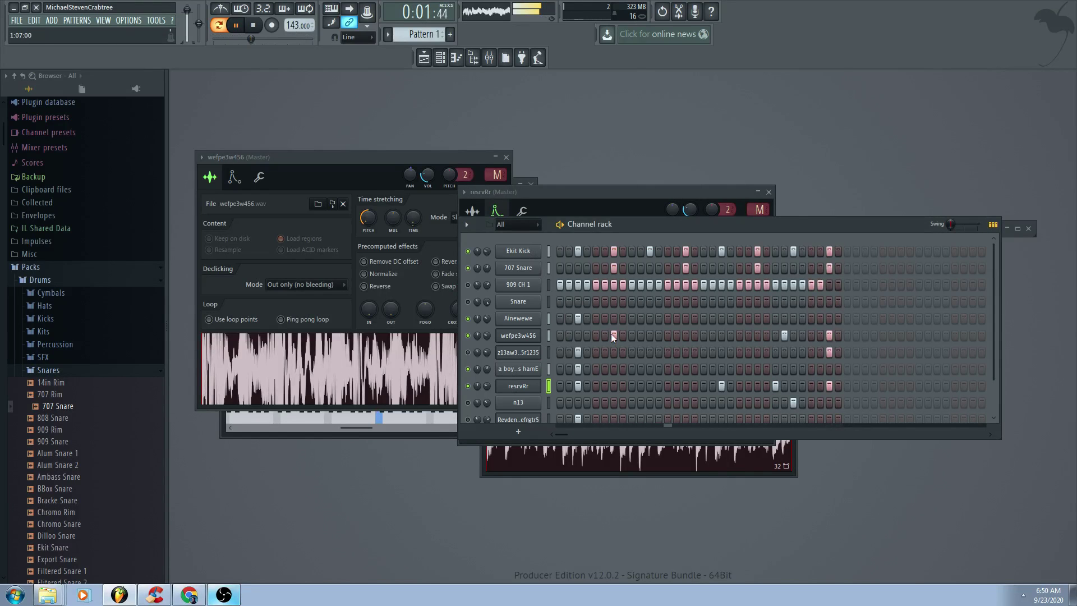
- Replace the wefpe3w456 channel's sample with wer0we423yb4tqg from the reunion folder, previewing w4eryh first
{"action": "right_click", "coordinate": [518, 336]}
{"action": "left_click", "coordinate": [590, 364]}
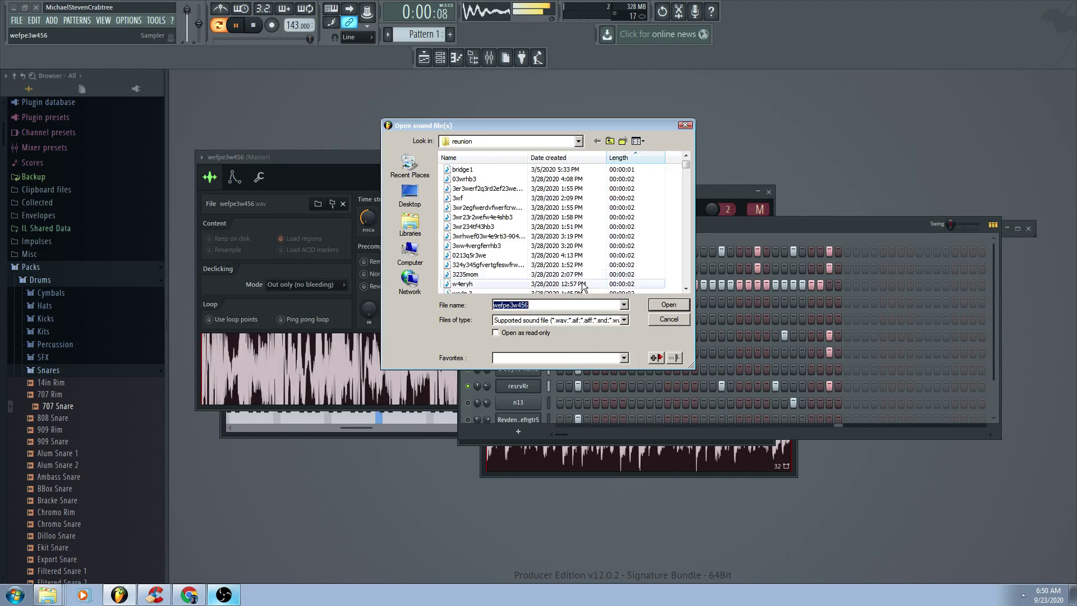
{"action": "left_click", "coordinate": [477, 246]}
{"action": "left_click", "coordinate": [604, 285]}
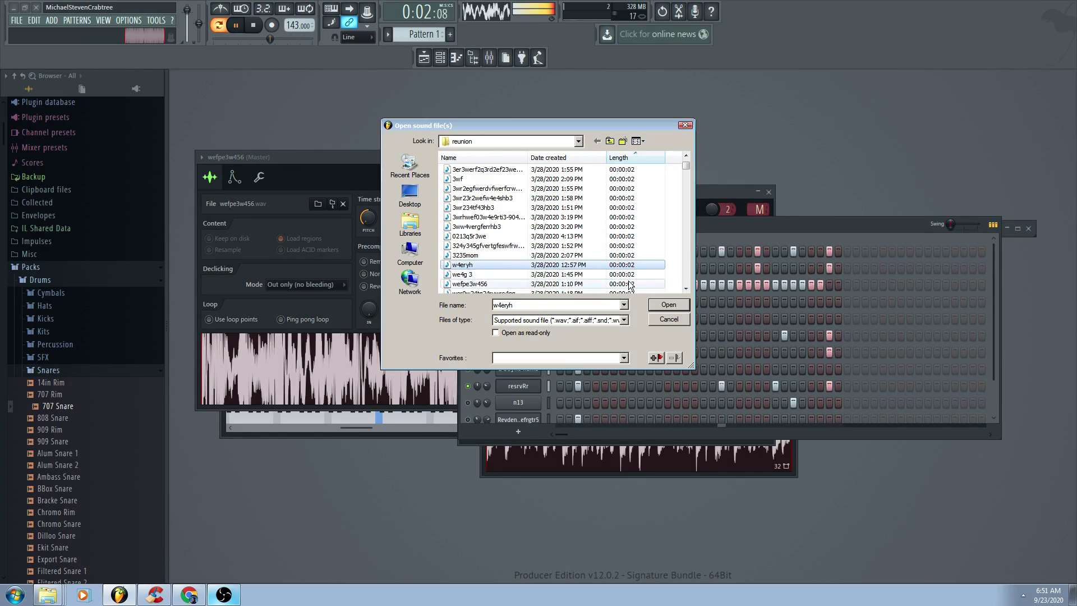
{"action": "scroll", "coordinate": [595, 283], "scroll_direction": "down", "scroll_amount": 2}
{"action": "left_click", "coordinate": [572, 275]}
{"action": "double_click", "coordinate": [573, 275]}
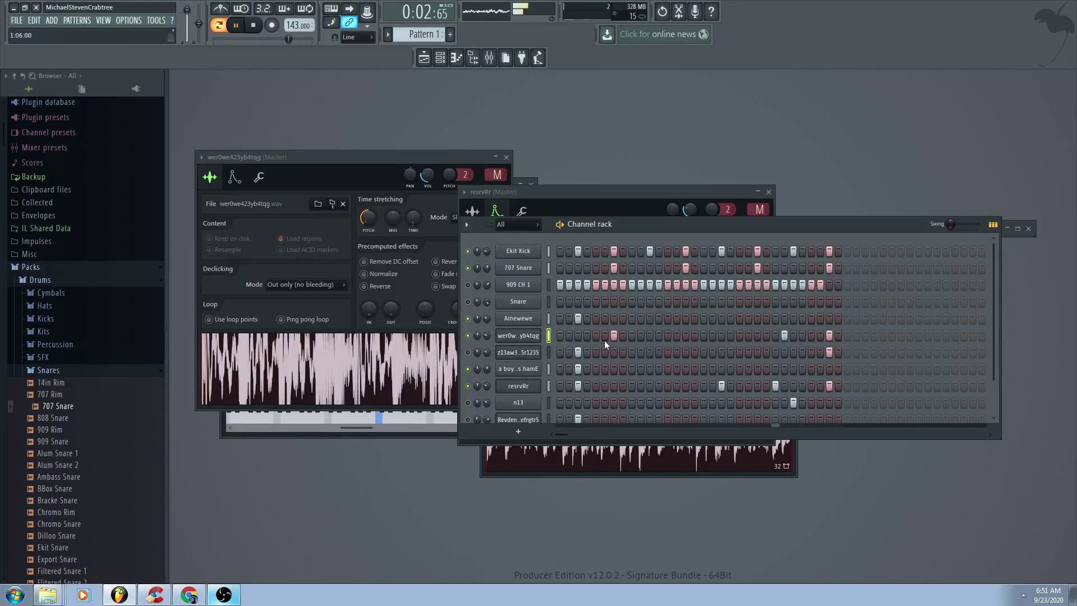
- Browse the reunion folder again, audition octanon, iterator and the short wer0we samples, and keep wer0we423yb4tqg in the channel
{"action": "right_click", "coordinate": [533, 335]}
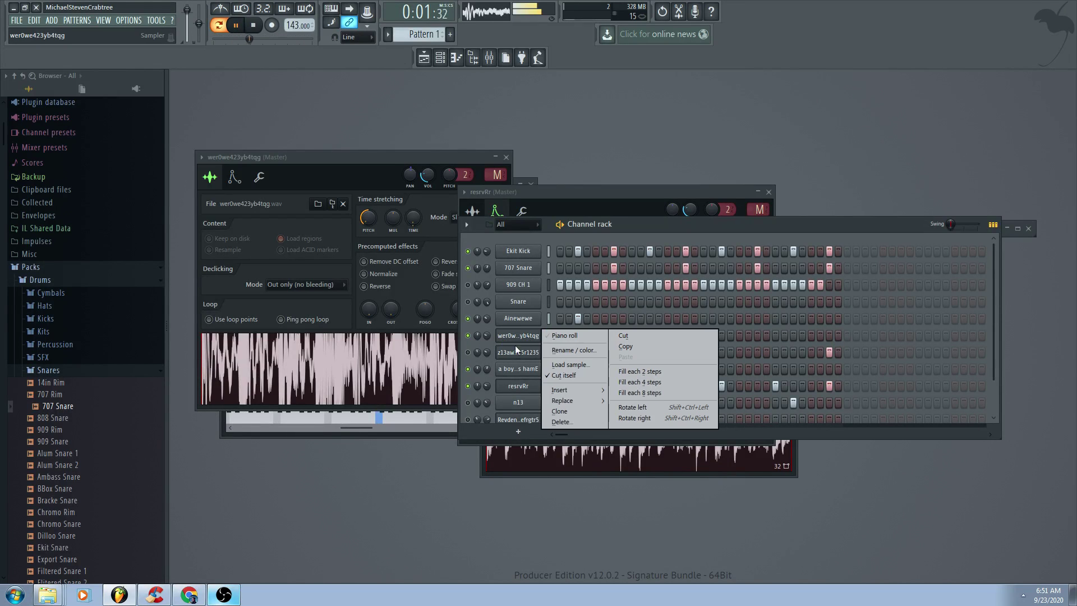
{"action": "left_click", "coordinate": [550, 364]}
{"action": "left_click_drag", "start_coordinate": [686, 165], "coordinate": [688, 286]}
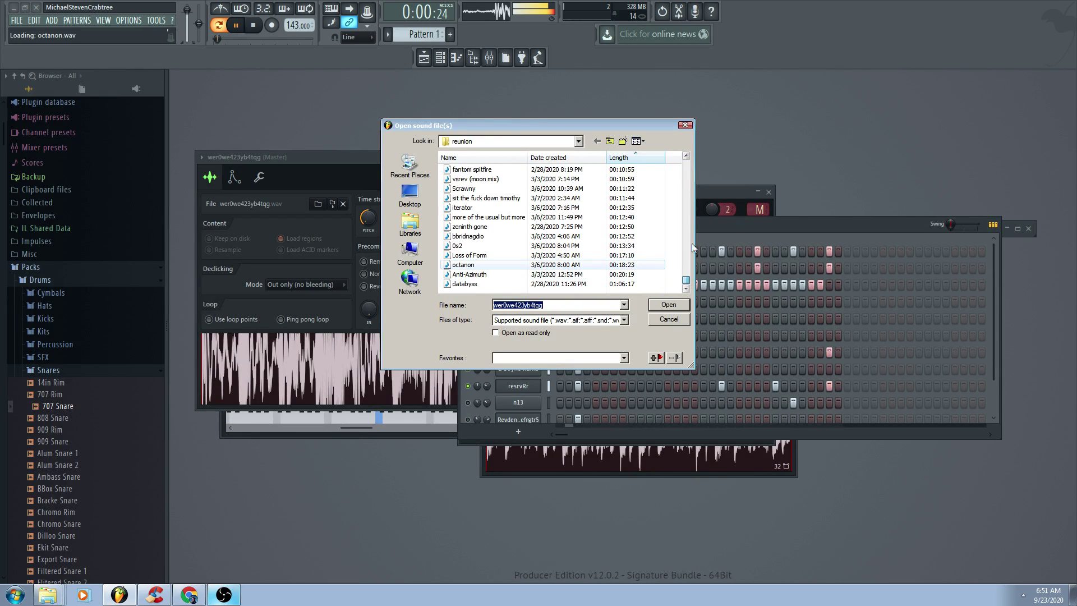
{"action": "left_click", "coordinate": [662, 265]}
{"action": "left_click", "coordinate": [555, 208]}
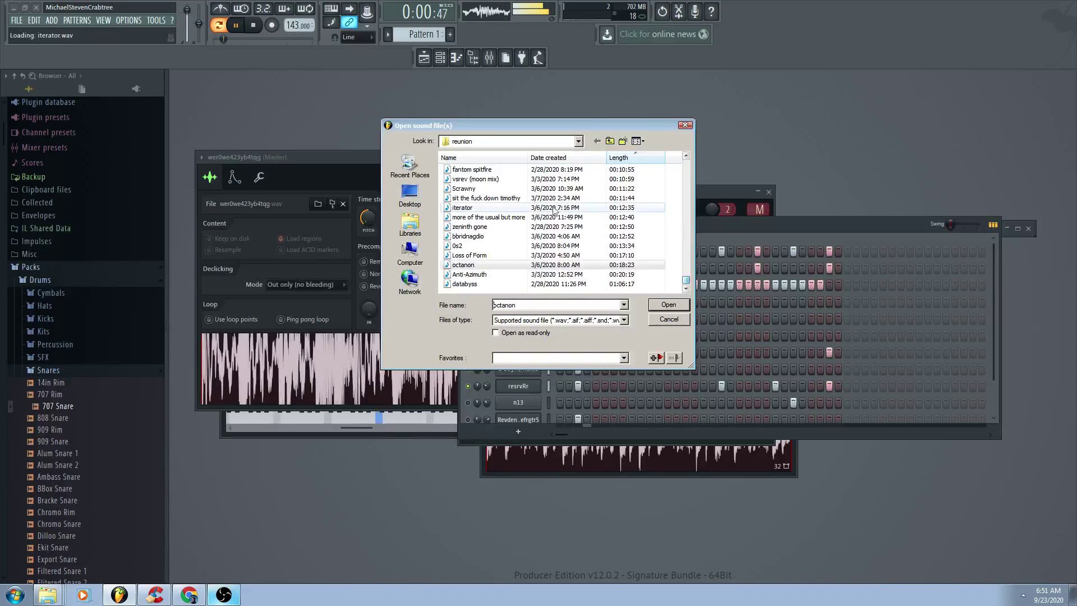
{"action": "scroll", "coordinate": [688, 284], "scroll_direction": "up", "scroll_amount": 2}
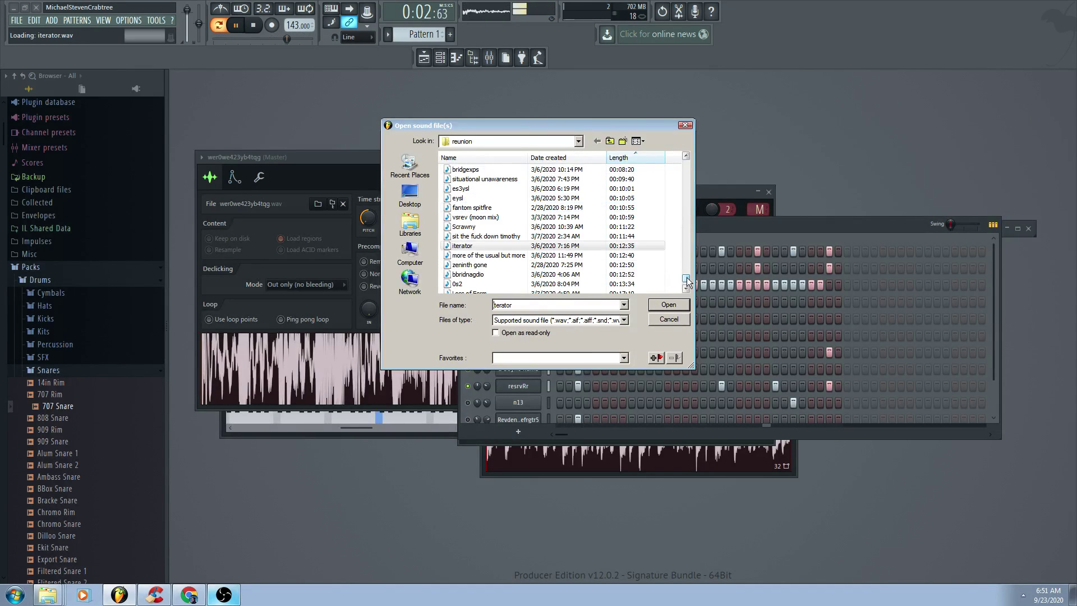
{"action": "left_click_drag", "start_coordinate": [685, 280], "coordinate": [634, 209]}
{"action": "left_click", "coordinate": [597, 255]}
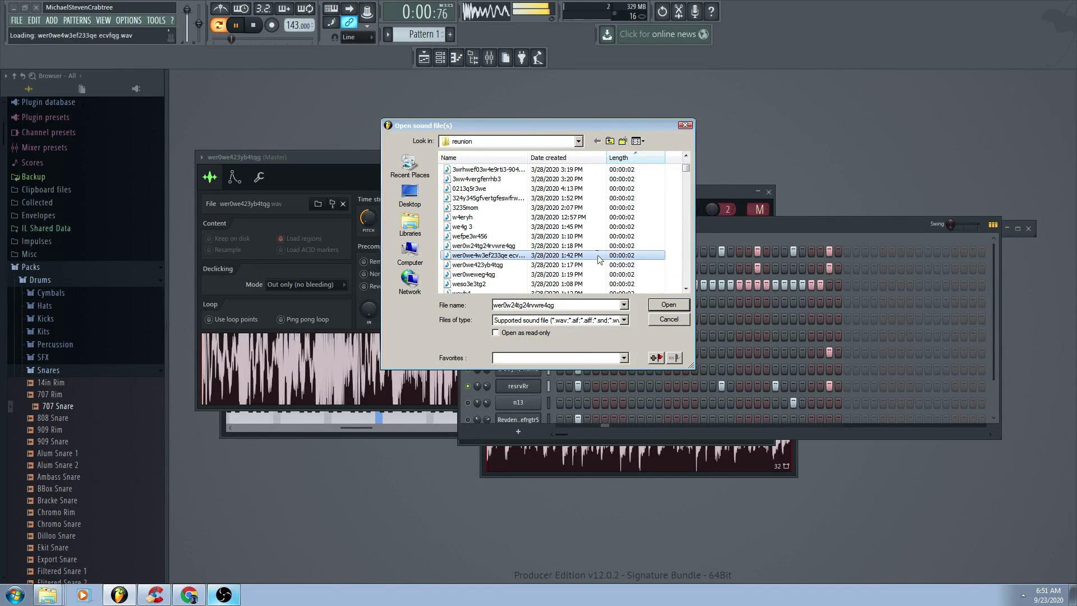
{"action": "left_click", "coordinate": [634, 272]}
{"action": "left_click", "coordinate": [673, 306]}
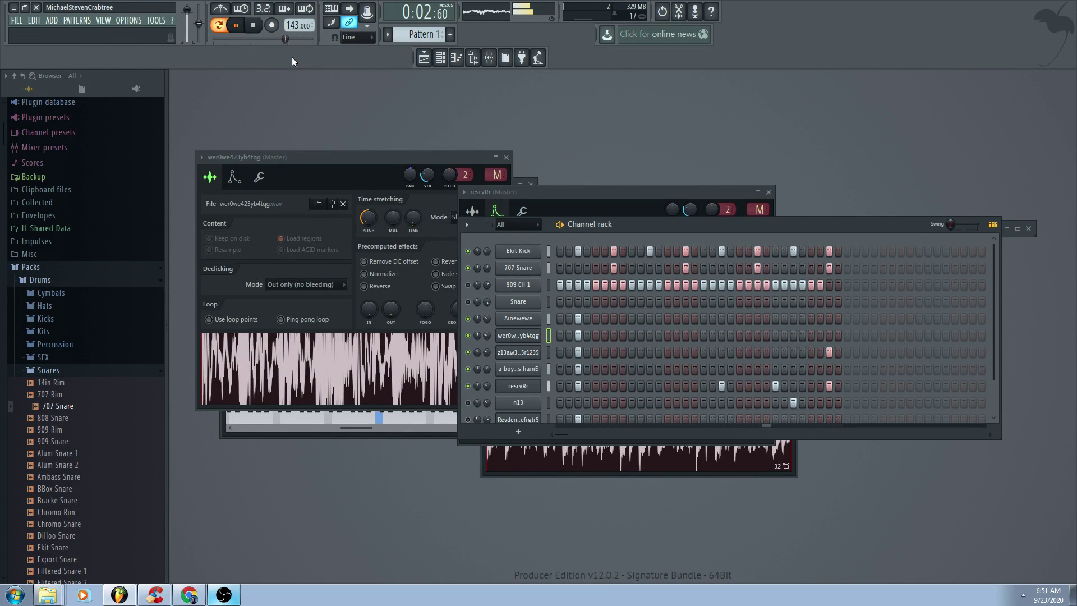
- Stop the pattern playback and switch to Open Broadcaster Software
{"action": "left_click", "coordinate": [253, 25]}
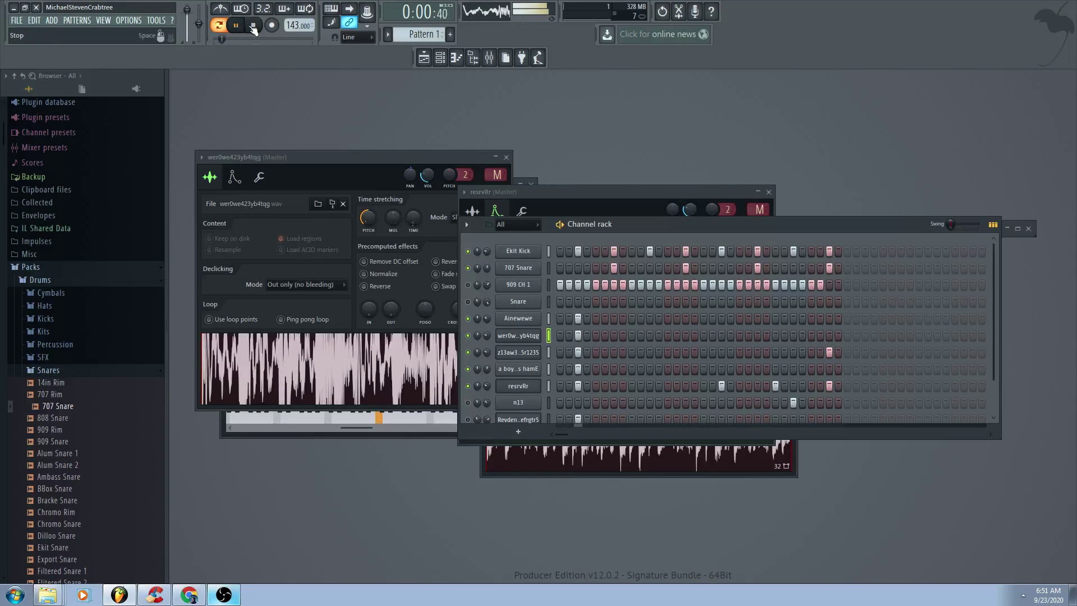
{"action": "left_click", "coordinate": [231, 598]}
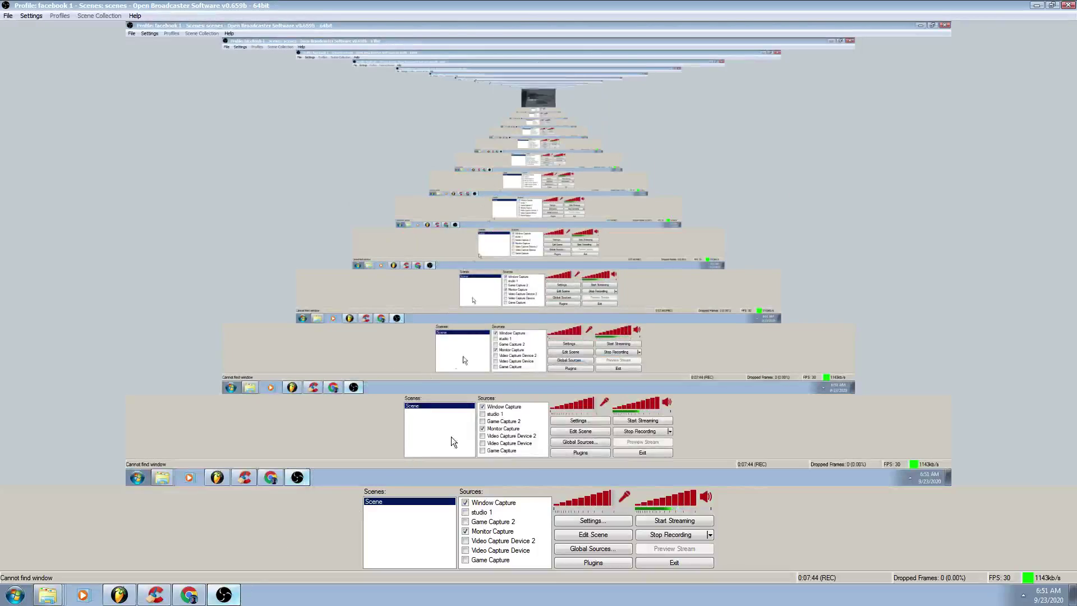